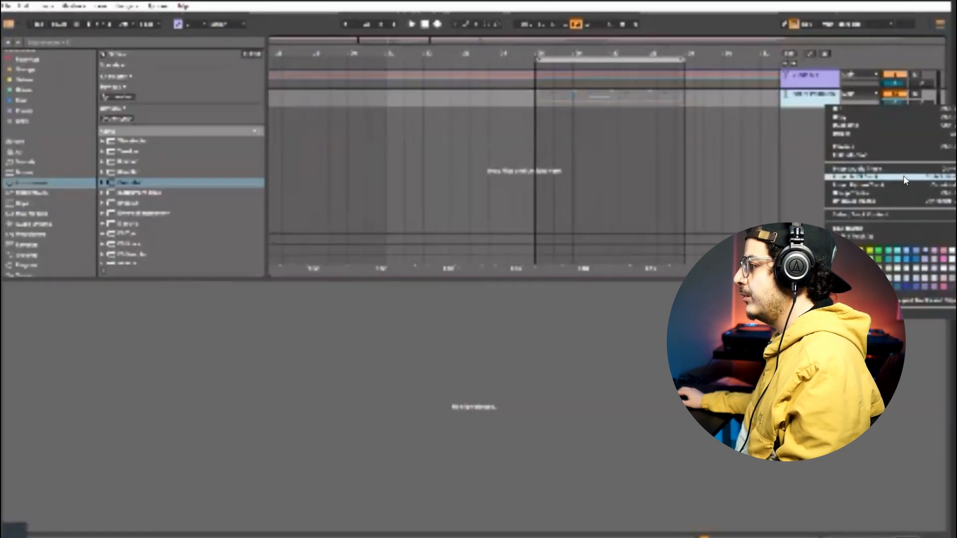
- Insert a new MIDI track and create an empty two-bar MIDI clip on it from bar 23 to bar 25
left_click(904, 178)
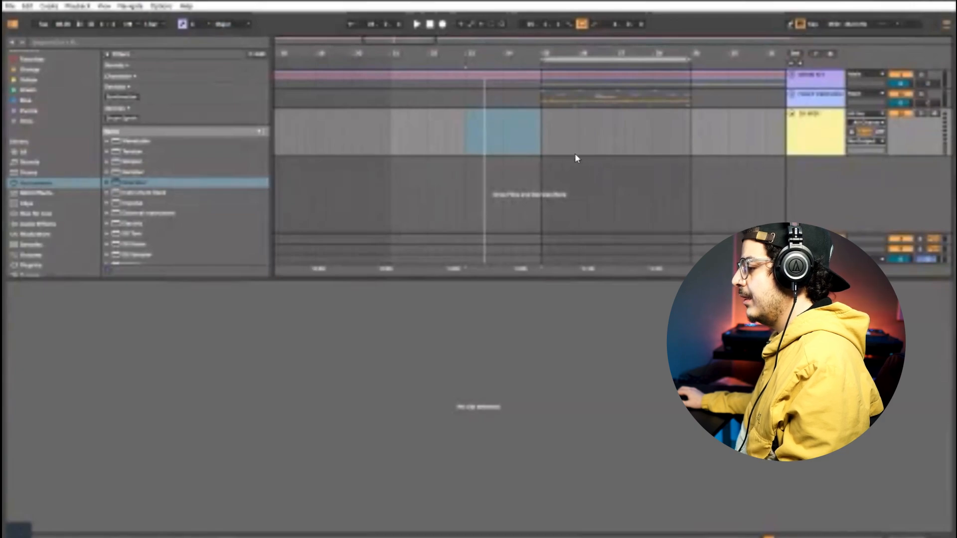
left_click(543, 141)
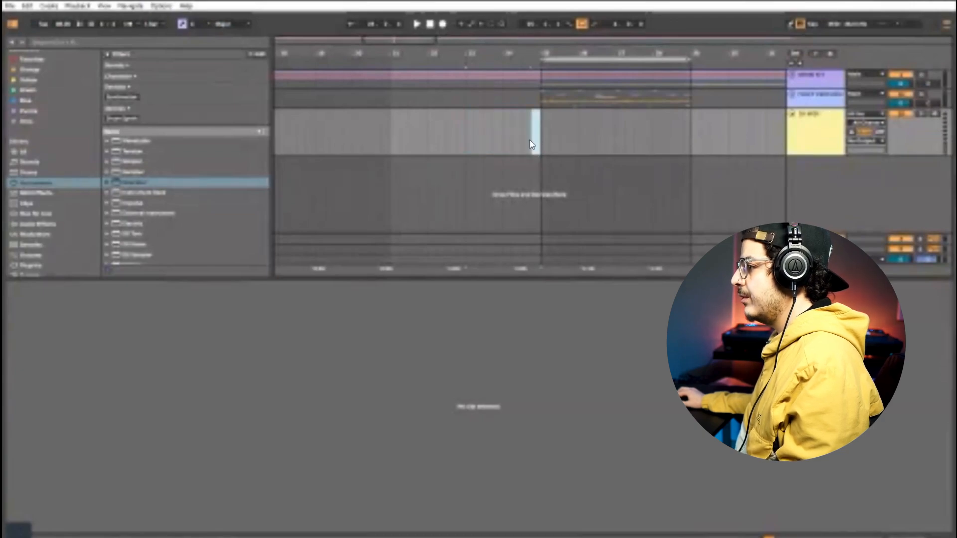
mouse_move(531, 140)
left_mouse_down()
mouse_move(484, 140)
mouse_move(549, 140)
mouse_move(538, 140)
left_mouse_up()
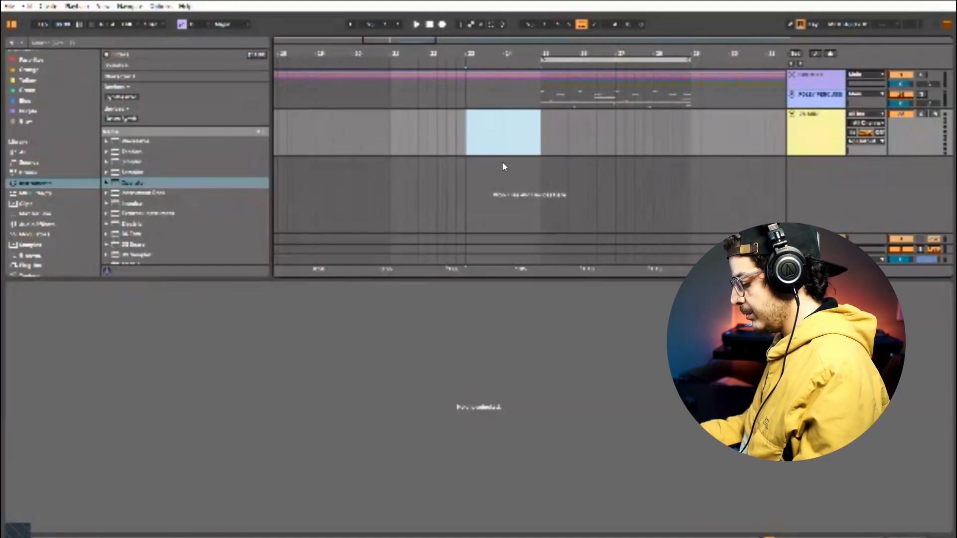
key("ctrl+shift+m")
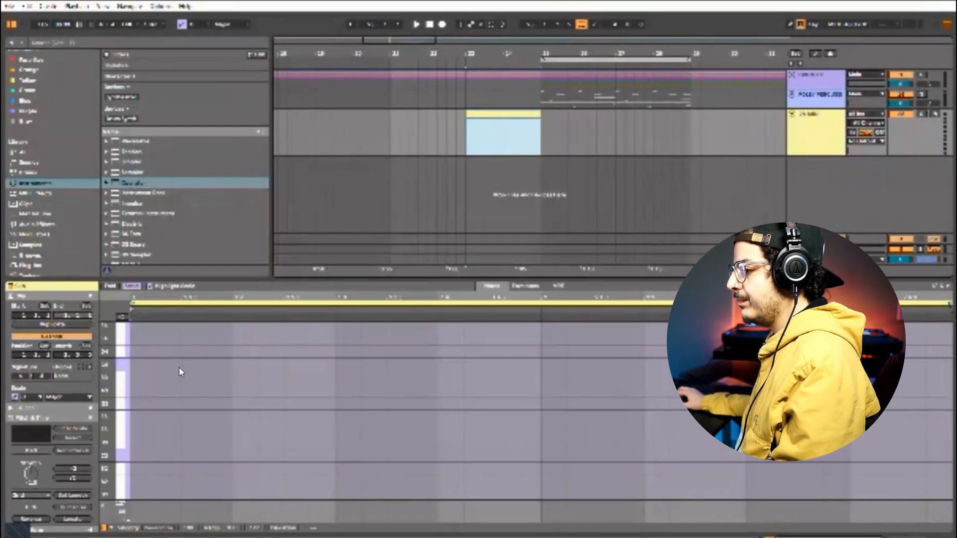
- Add a single note at the start of the MIDI clip and extend it with Legato across the clip's full length
scroll(157, 351, "up", 6)
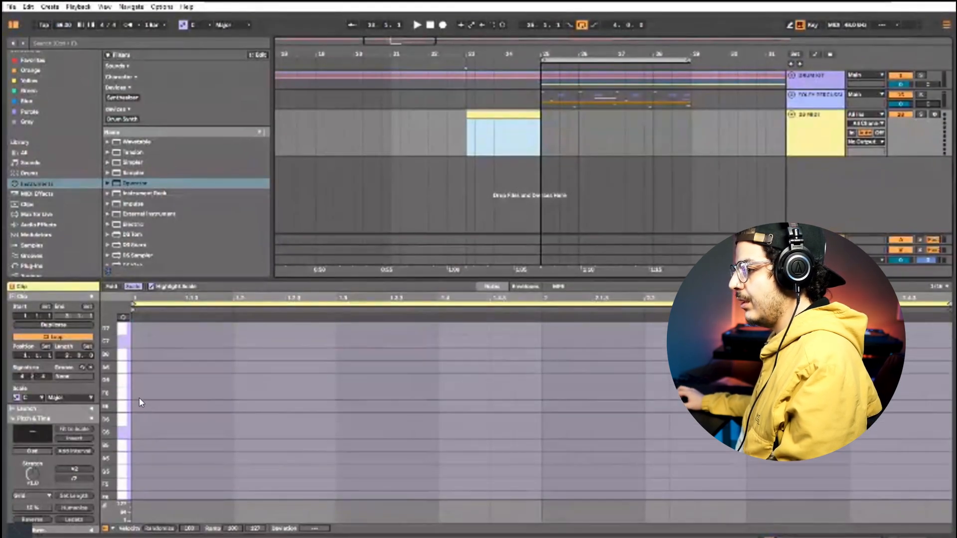
double_click(132, 382)
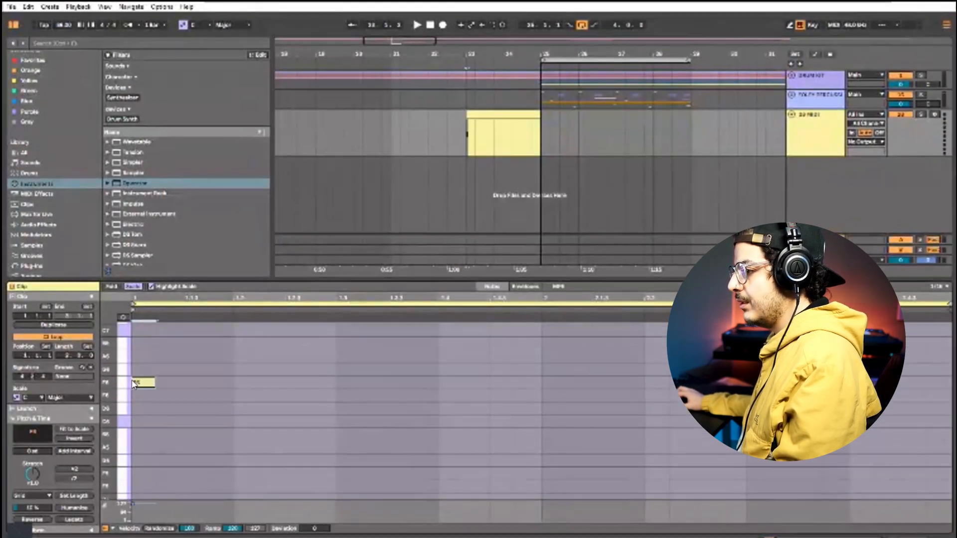
left_click(68, 519)
left_click(538, 125)
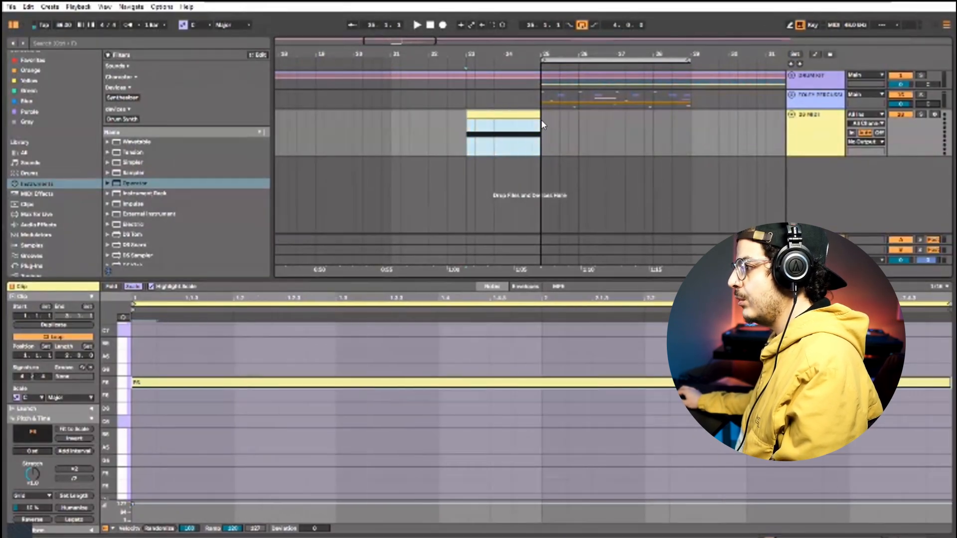
left_click_drag(664, 279, 666, 401)
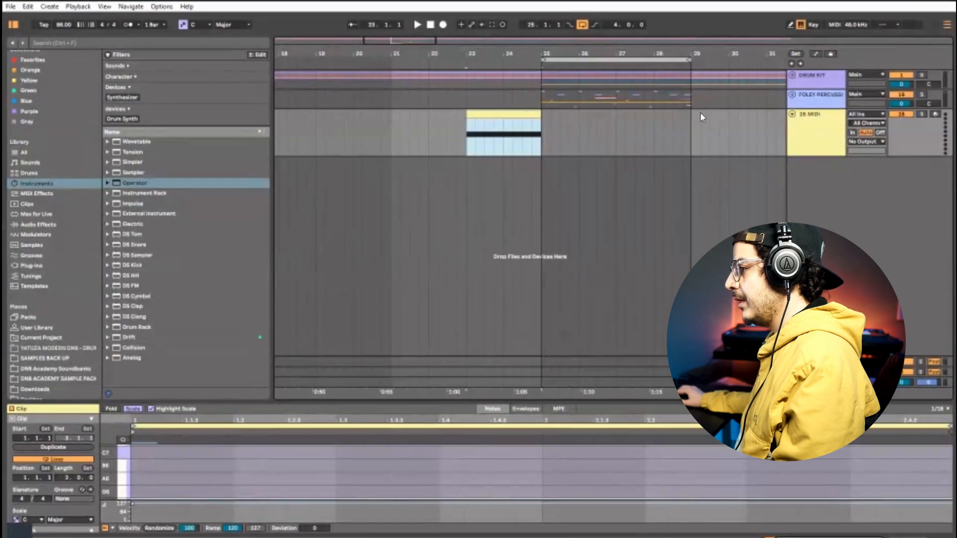
- Load the Operator instrument onto the new MIDI track and set its oscillator waveform to white noise (NoW)
left_click(809, 138)
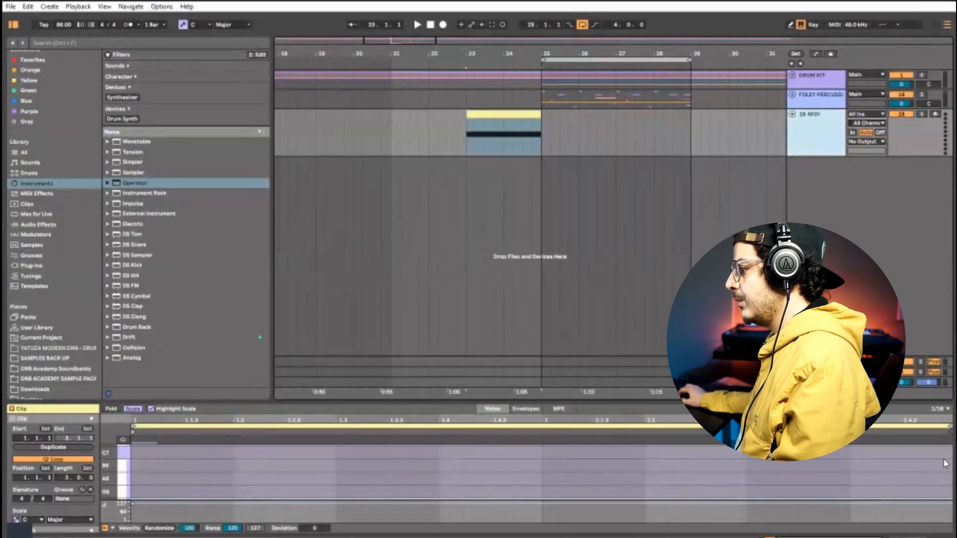
left_click(142, 184)
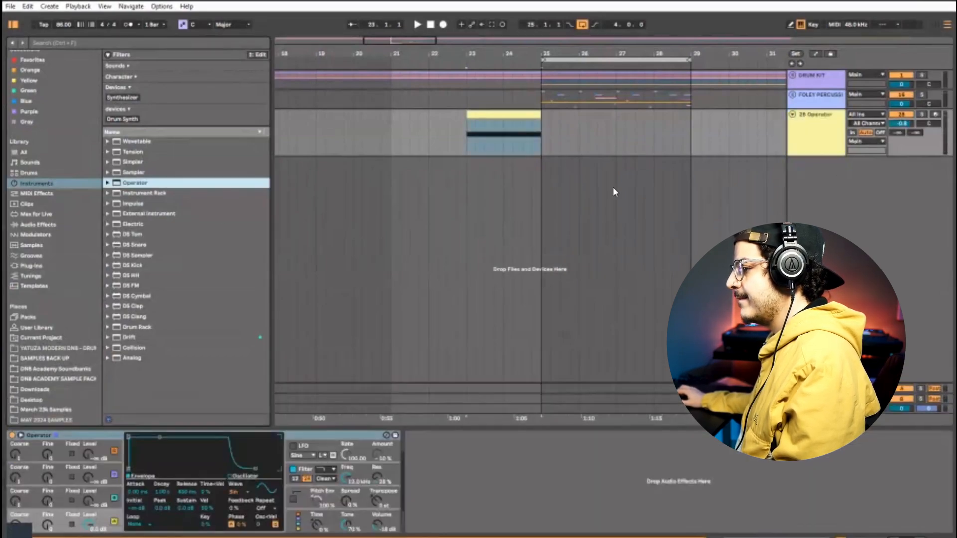
left_click(246, 491)
left_click(241, 477)
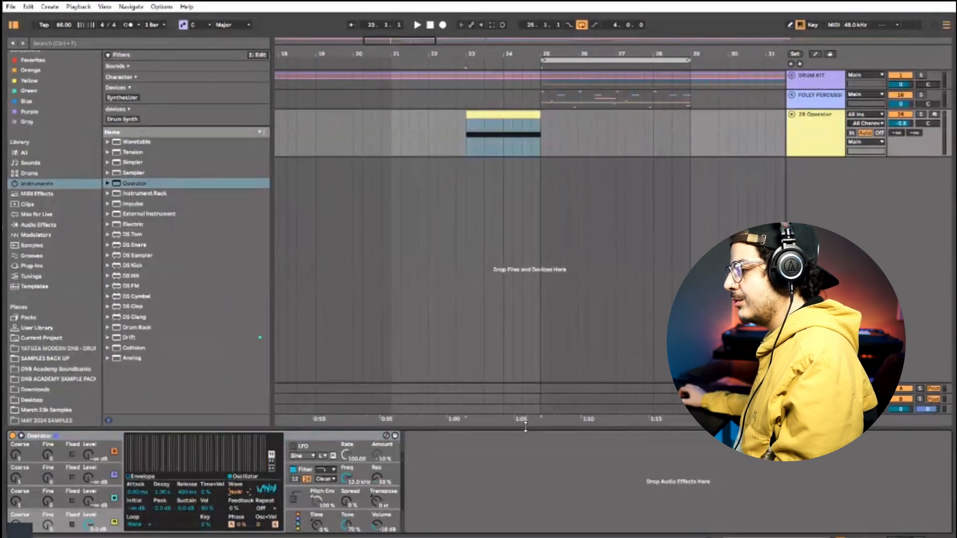
- Arm the Operator track for recording and play back the noise clip from bar 23
mouse_move(462, 141)
left_mouse_down()
mouse_move(538, 124)
mouse_move(492, 124)
mouse_move(469, 143)
mouse_move(543, 142)
left_mouse_up()
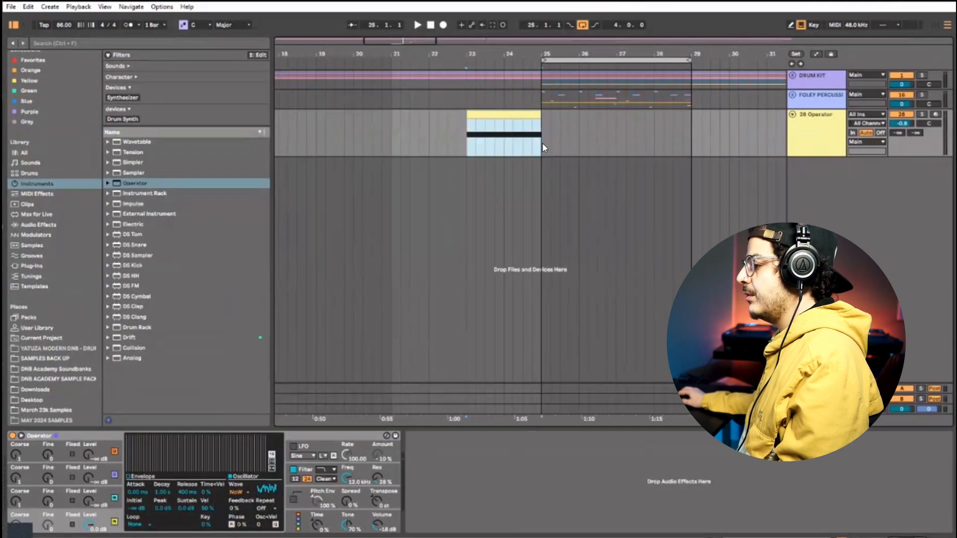
left_click(542, 142)
left_click(467, 144)
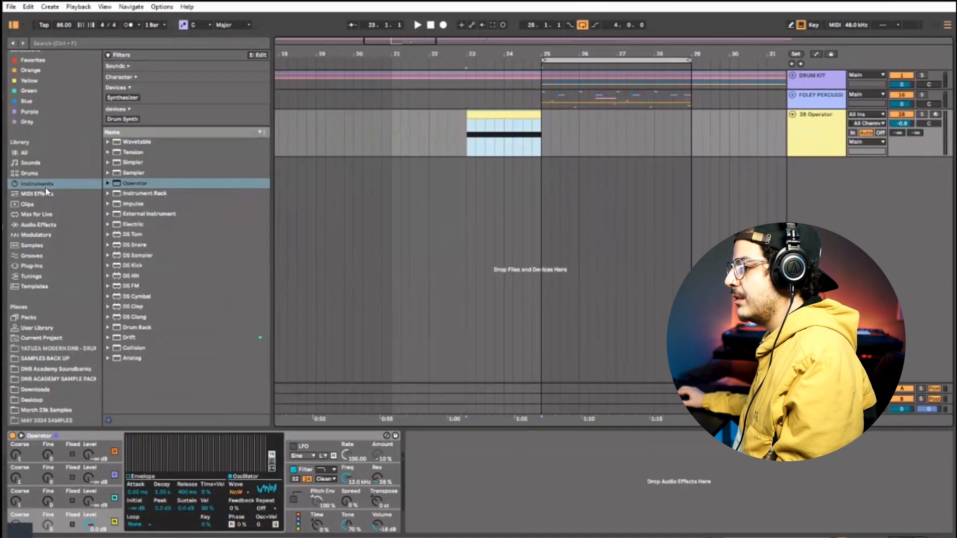
left_click(936, 116)
key("space")
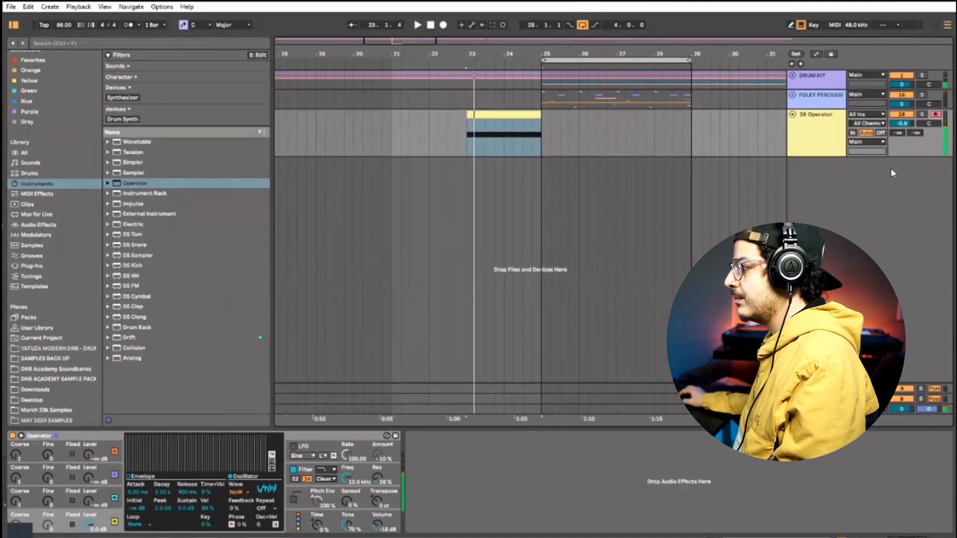
- Add two Auto Filter effects after Operator and set the second one to high-pass
left_click(37, 206)
left_click(50, 222)
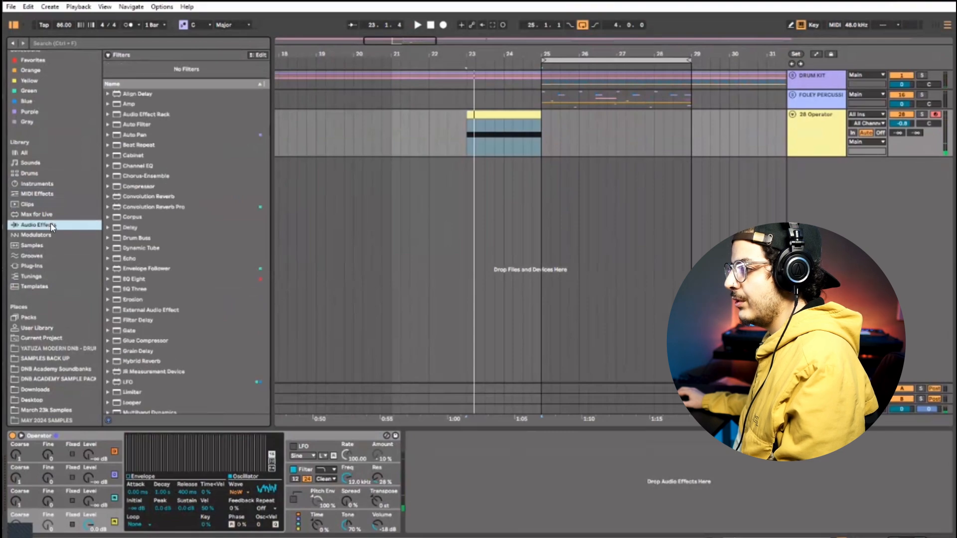
double_click(143, 124)
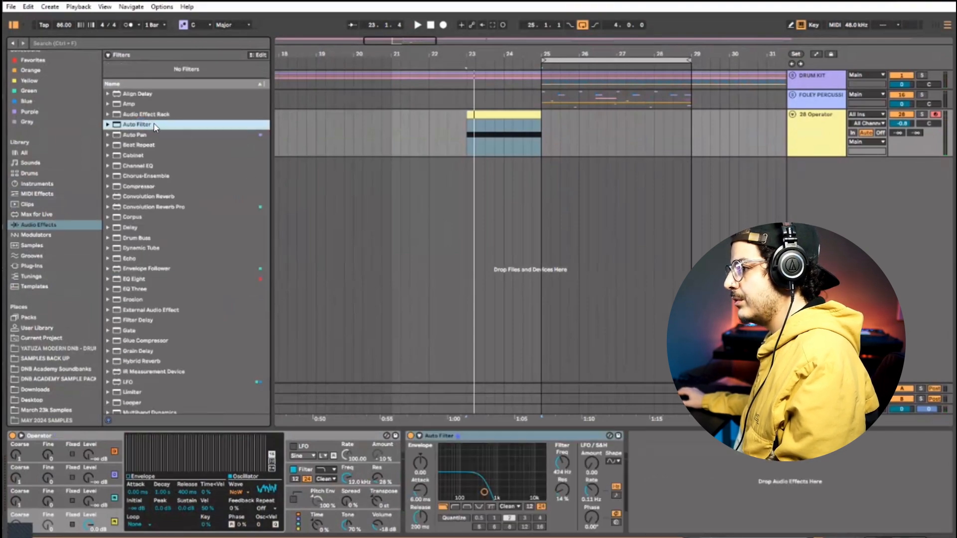
left_click_drag(867, 499, 865, 500)
left_click(677, 507)
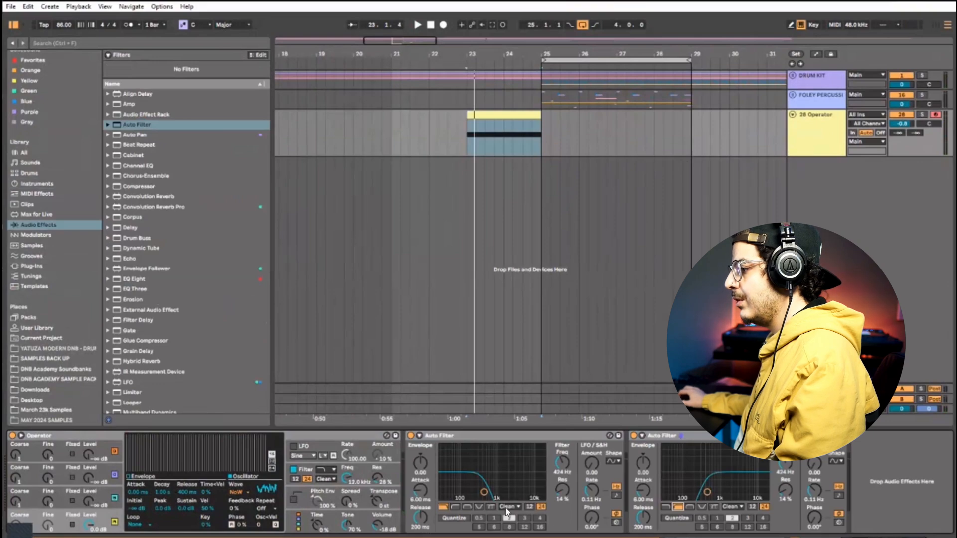
- Automate the first Auto Filter's frequency to rise from 424 Hz at bar 23 to 19.9 kHz at bar 25
right_click(562, 466)
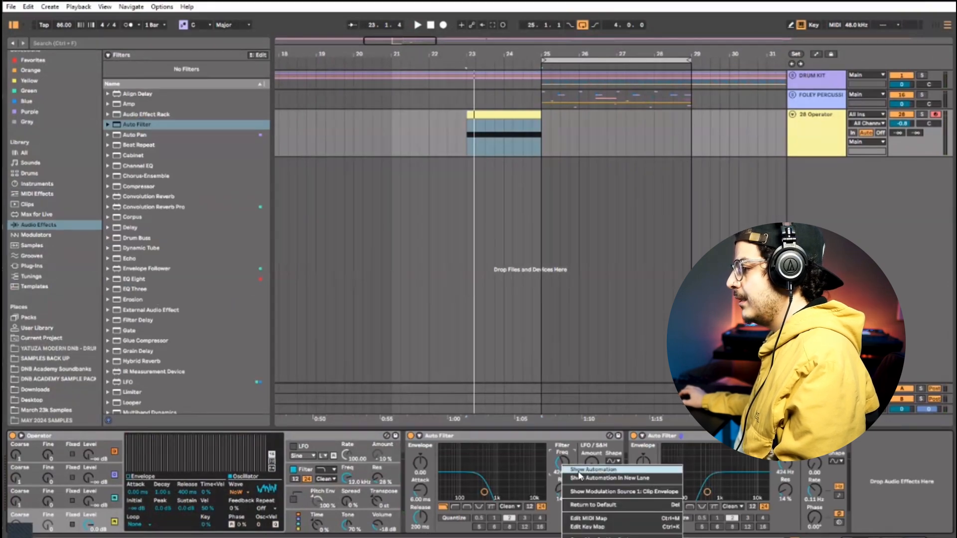
left_click(581, 471)
left_click(466, 141)
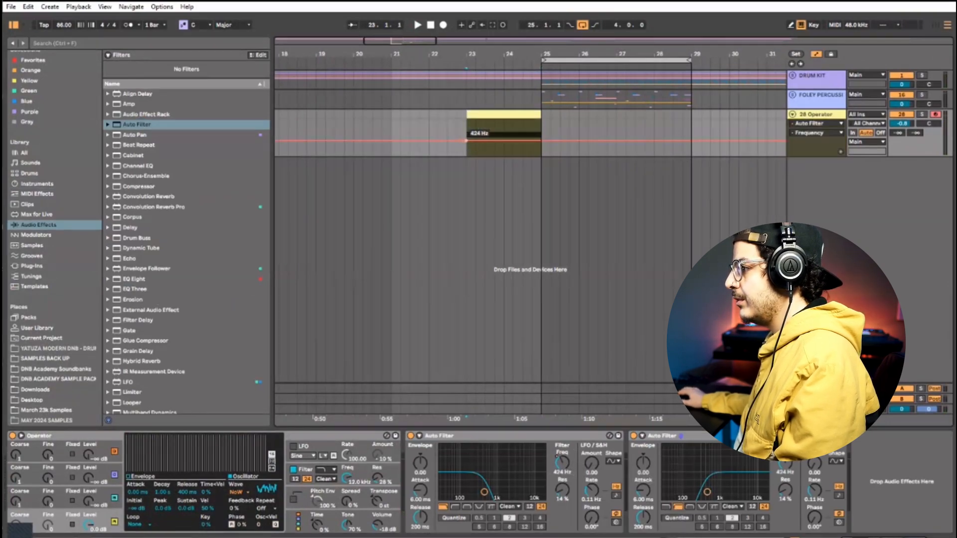
left_click_drag(541, 140, 541, 130)
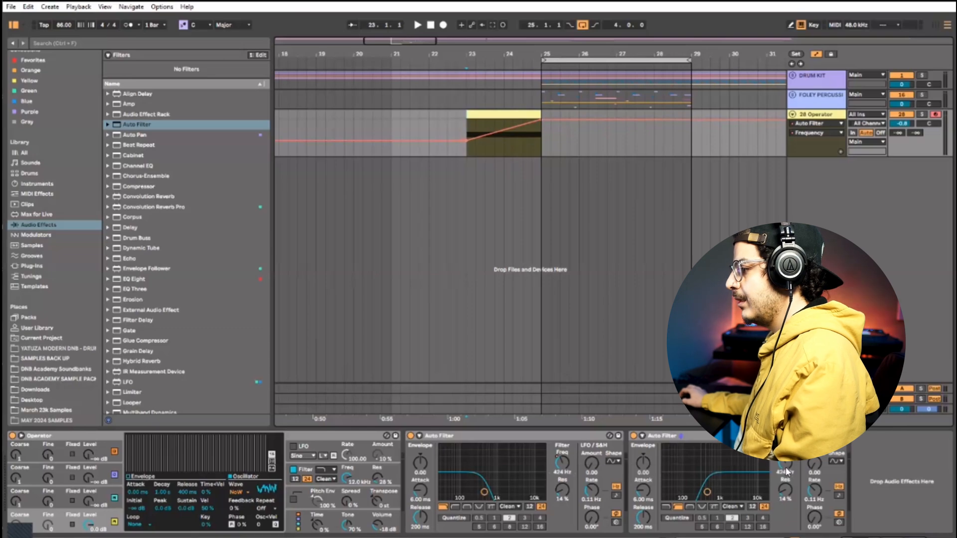
- Set the second Auto Filter's frequency to 11.1 kHz and automate it to fall from bar 23 to 64.3 Hz at bar 25
left_click_drag(787, 471, 786, 451)
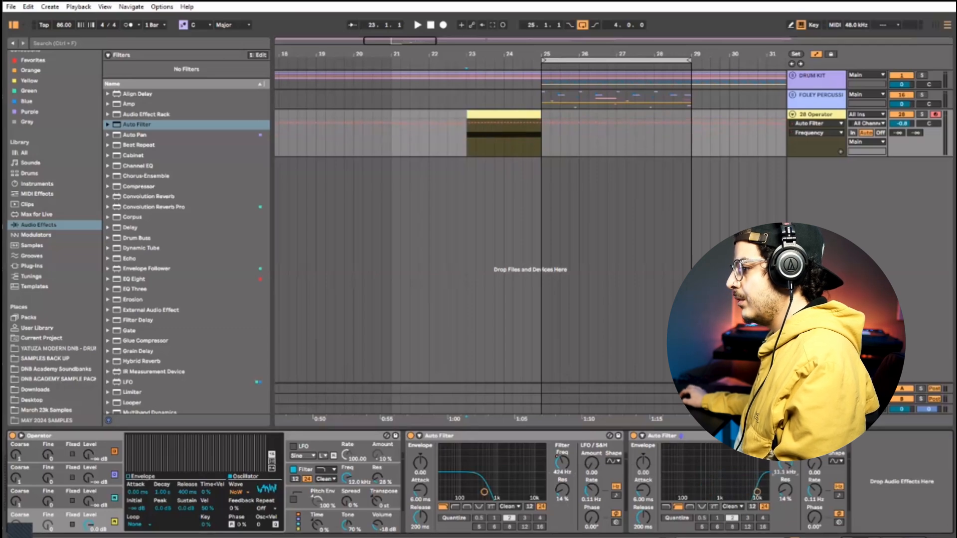
left_click(467, 122)
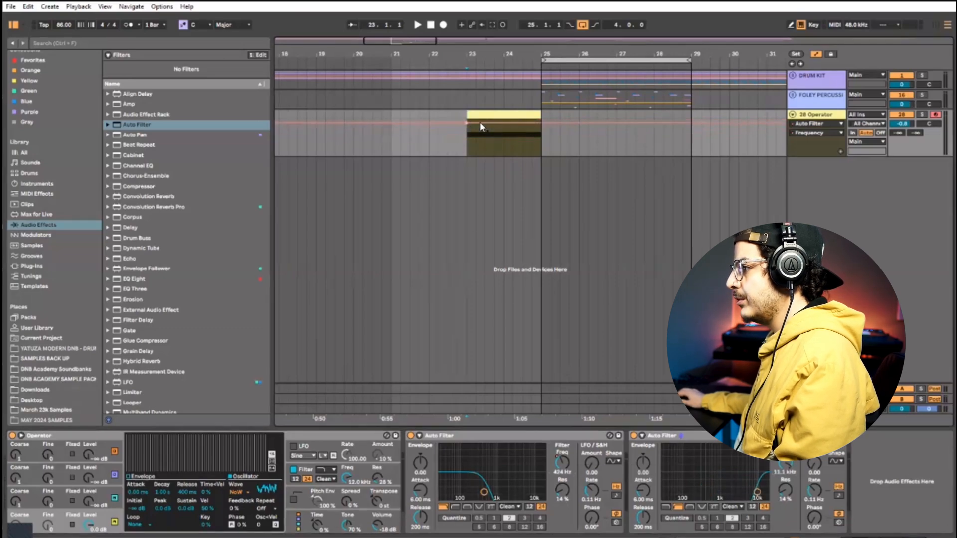
left_click_drag(481, 122, 541, 151)
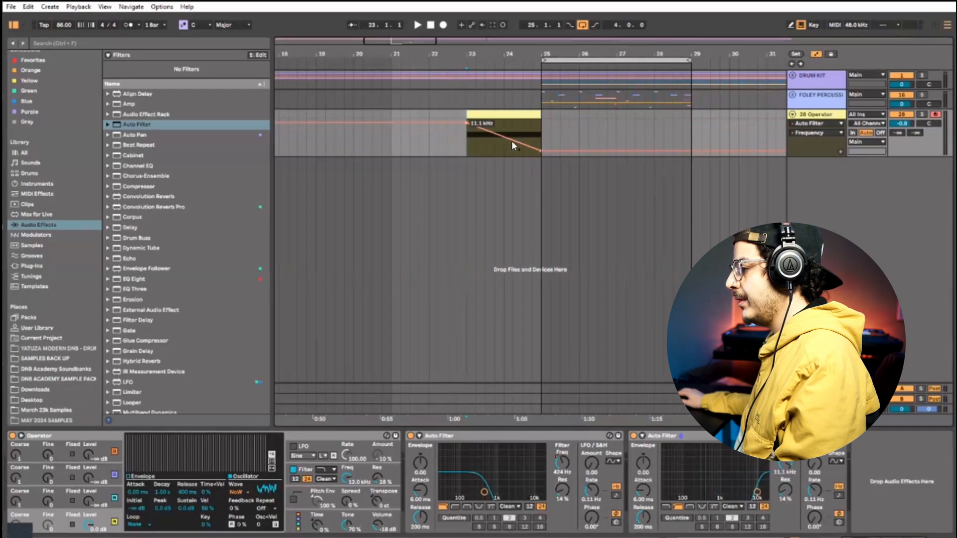
left_click(468, 143)
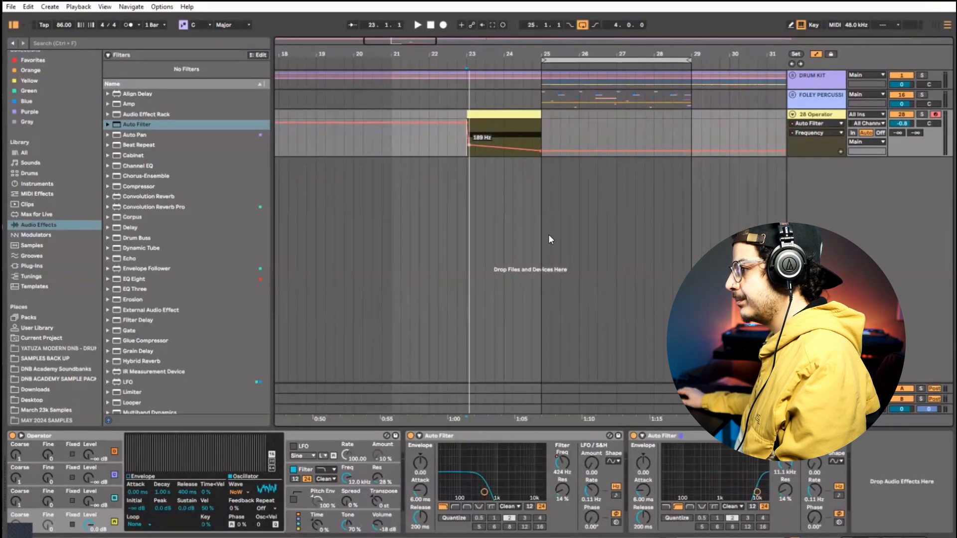
left_click(471, 143)
- Play back the filtered noise sweep and lower the Operator track's volume to -4.1 dB
key("space")
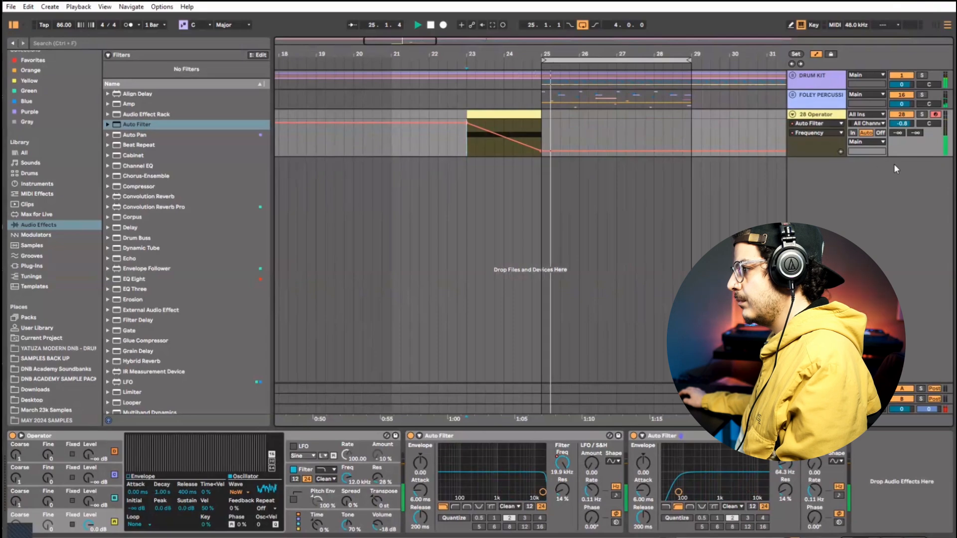
key("space")
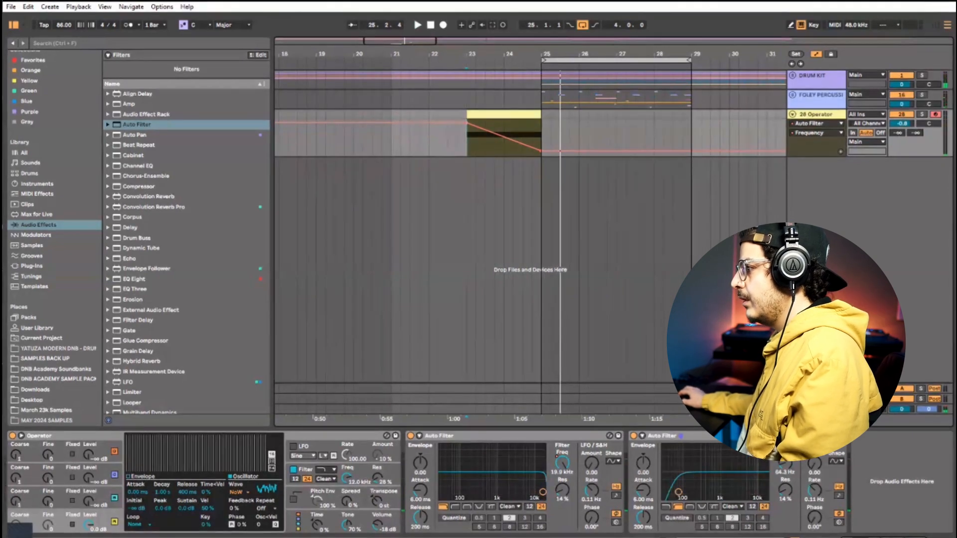
left_click_drag(901, 124, 901, 132)
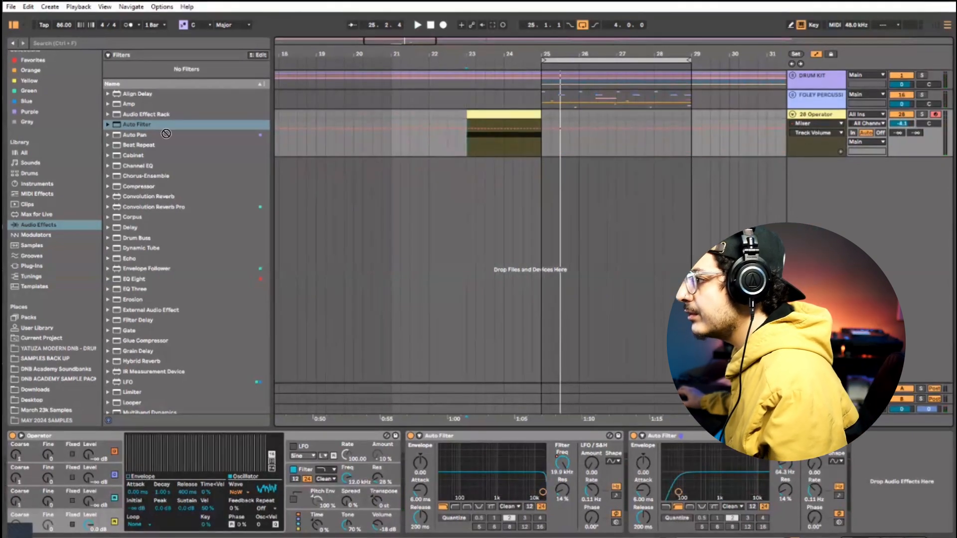
- Add an Auto Pan effect after the filters and set its rate to 0.05 Hz
key("Down")
key("Return")
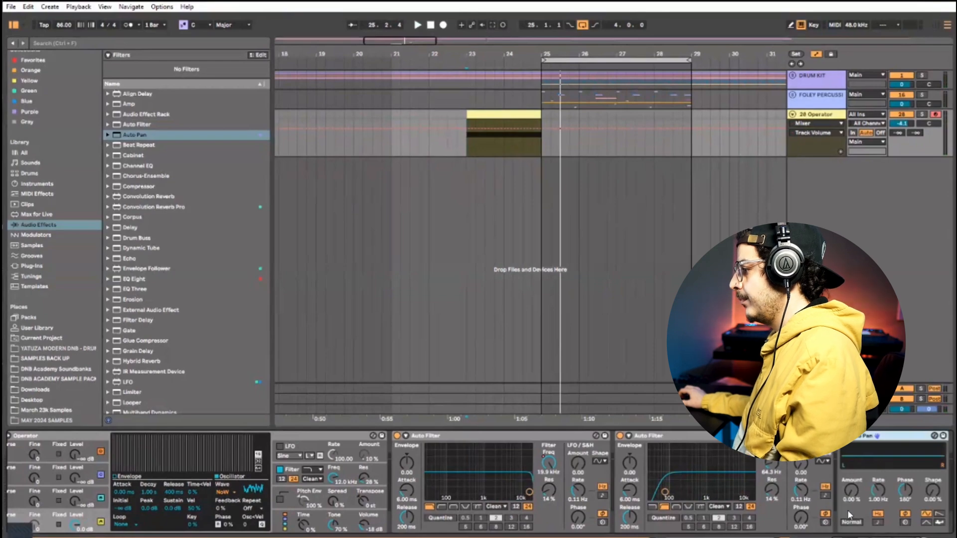
left_click_drag(878, 494, 879, 506)
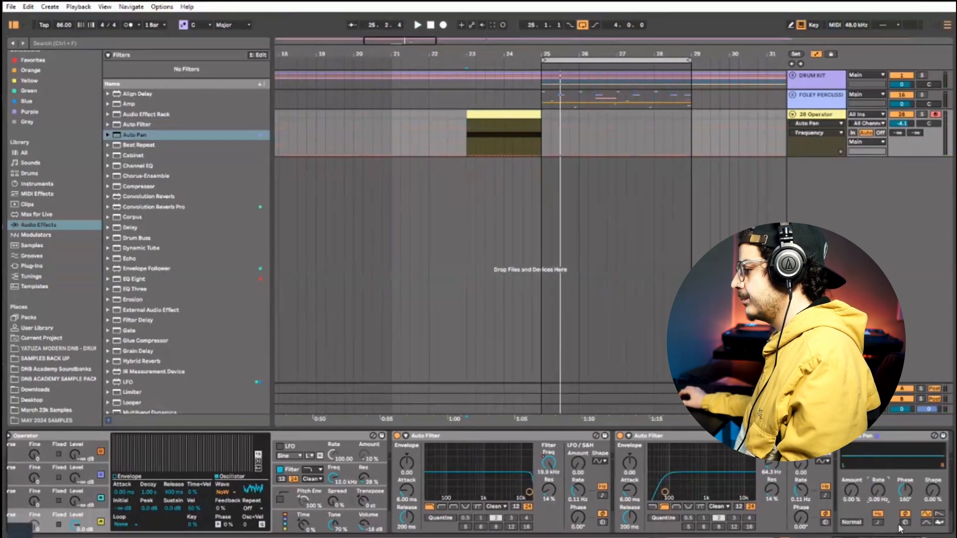
- Automate the Auto Pan's amount to rise from 32.5 % at bar 24 to 100 % at bar 25
left_click(854, 493)
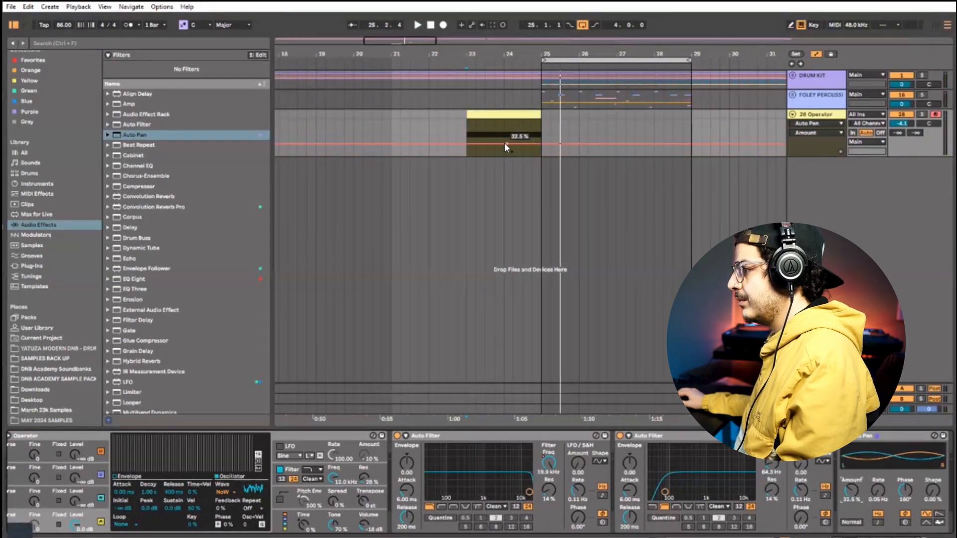
left_click_drag(513, 141, 519, 120)
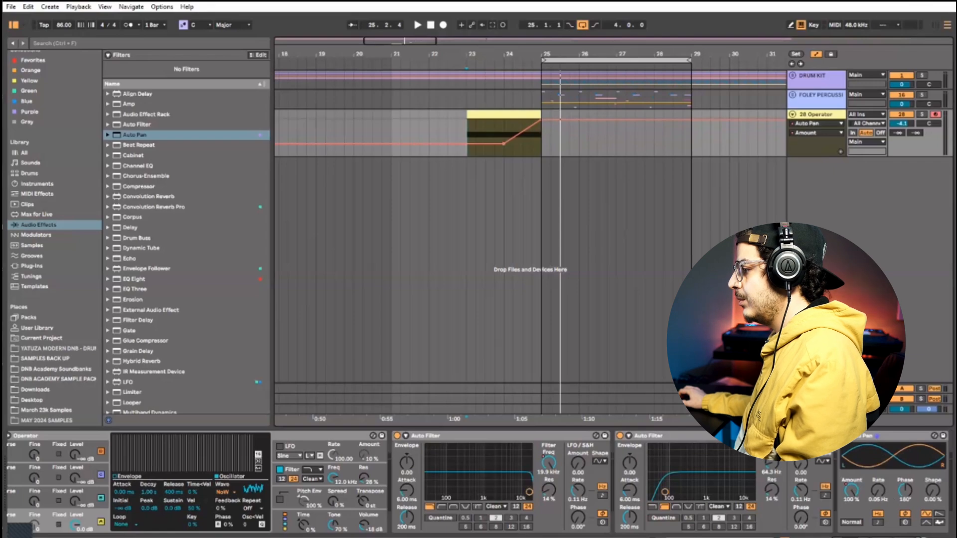
- Automate the Auto Pan's frequency to jump from 0.05 Hz to 90 Hz at bar 24 and fall to 2.51 Hz at bar 25
left_click(878, 493)
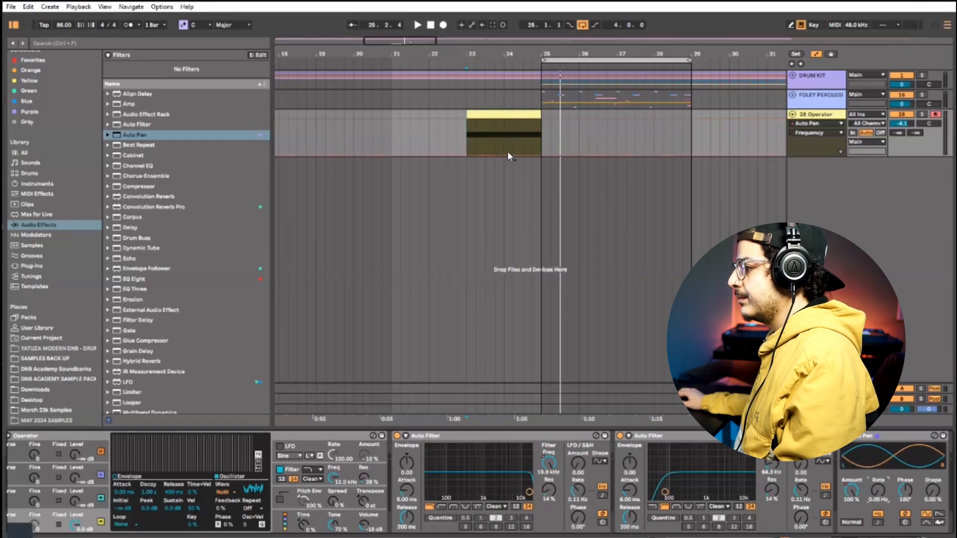
left_click(494, 153)
left_click_drag(502, 154, 502, 123)
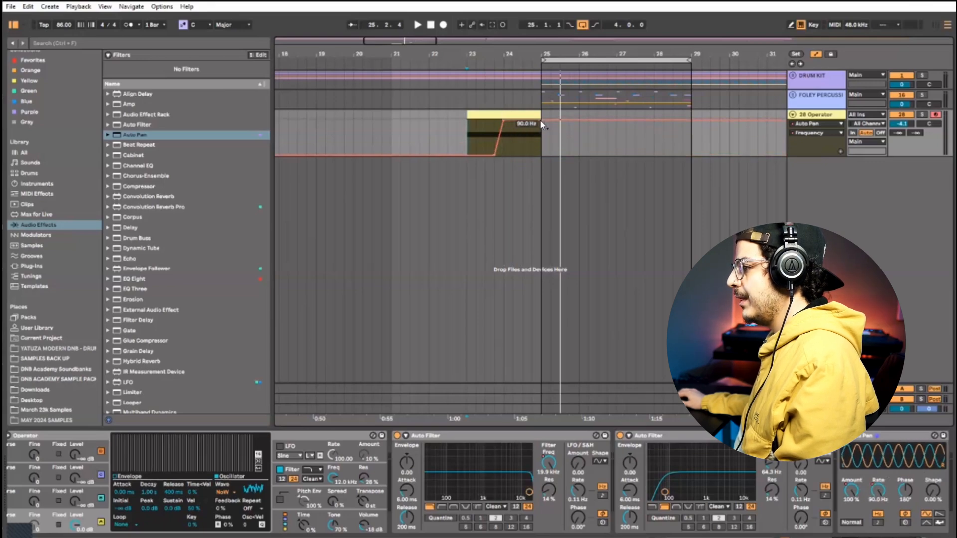
left_click_drag(542, 120, 542, 137)
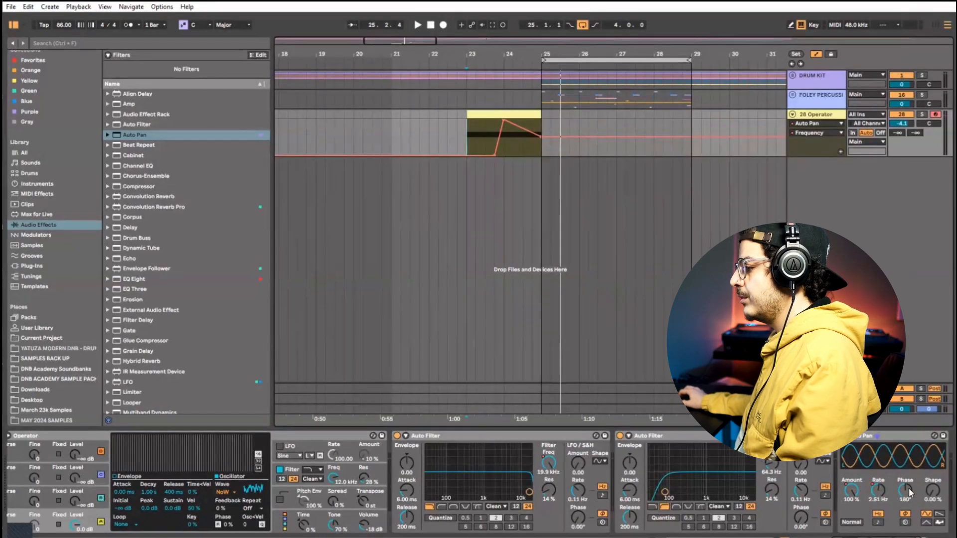
- Set the Auto Pan's phase to 0° and lower the noise riser track's volume to -5.2 dB during playback
left_click_drag(909, 489, 909, 491)
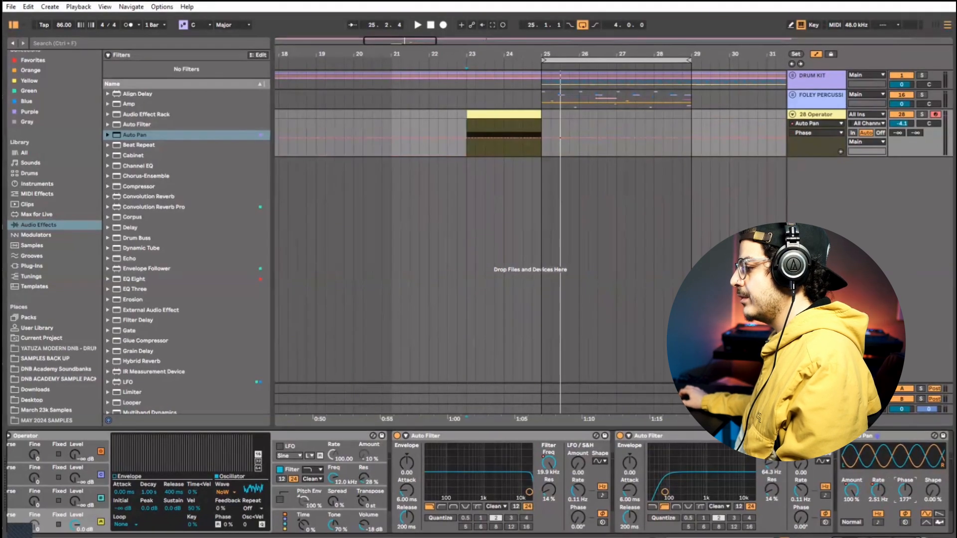
left_click(475, 134)
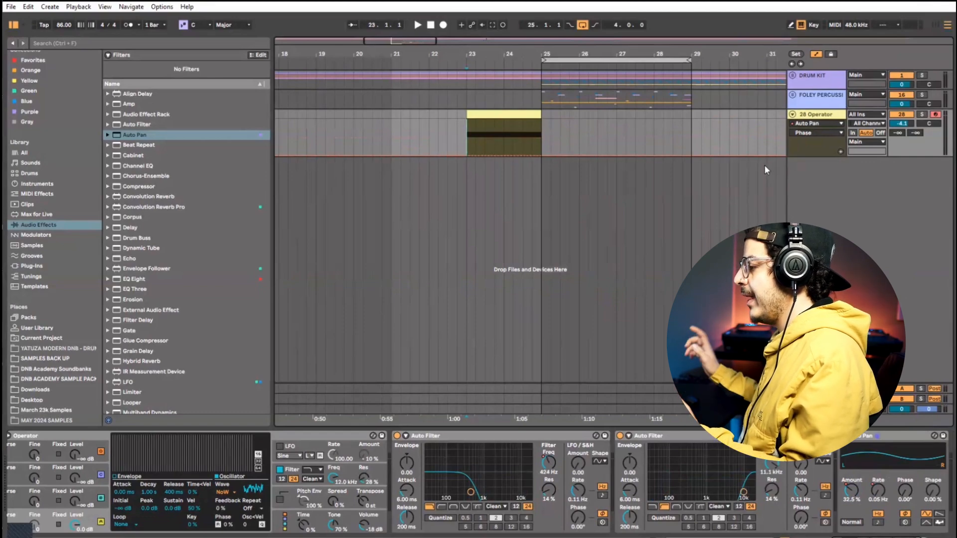
key("space")
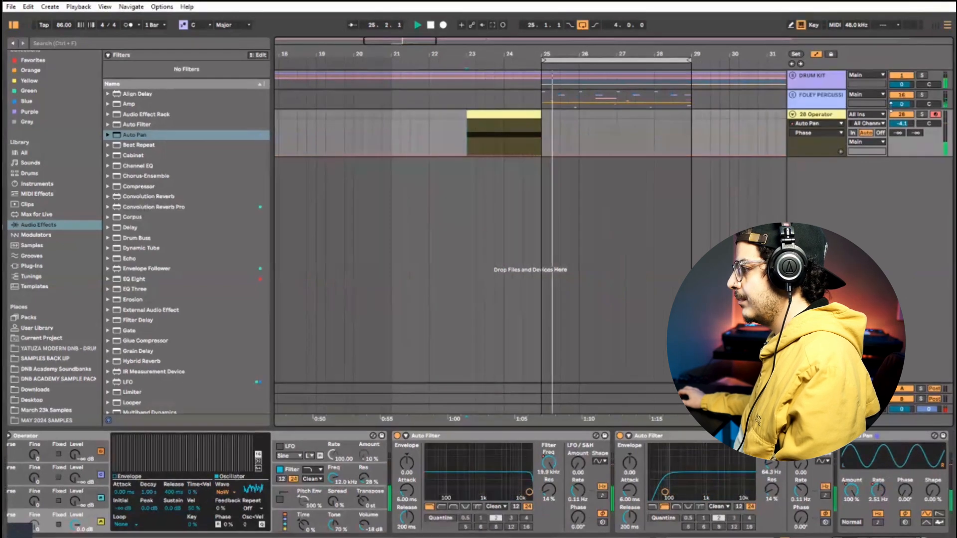
left_click_drag(901, 124, 902, 128)
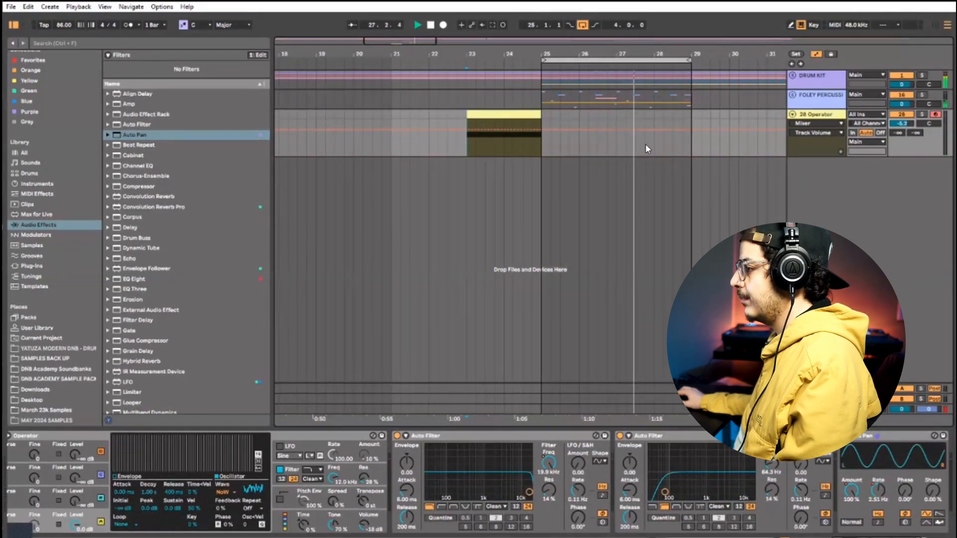
- Duplicate the Operator track, move the copied clip to bar 25 and set the copy's volume to -10.3 dB
right_click(833, 118)
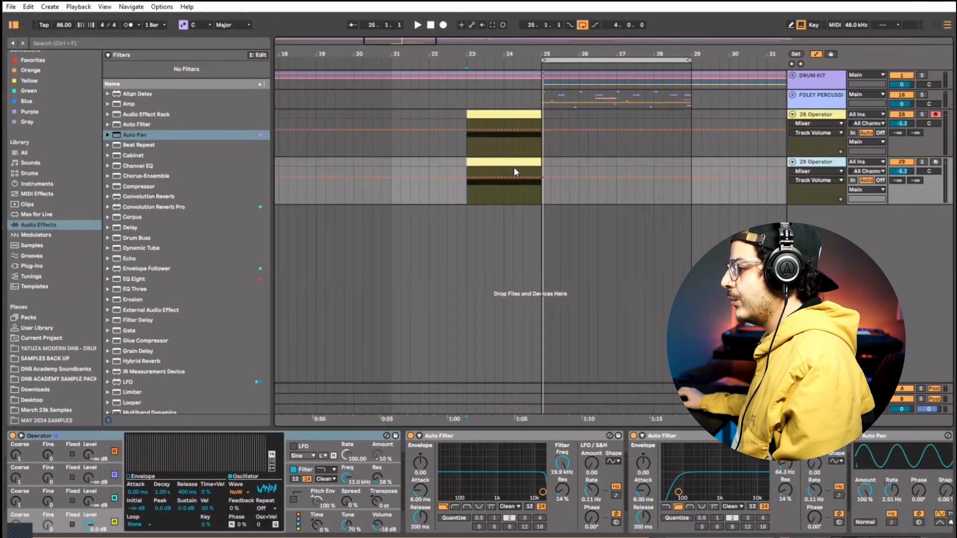
left_click_drag(515, 172, 586, 162)
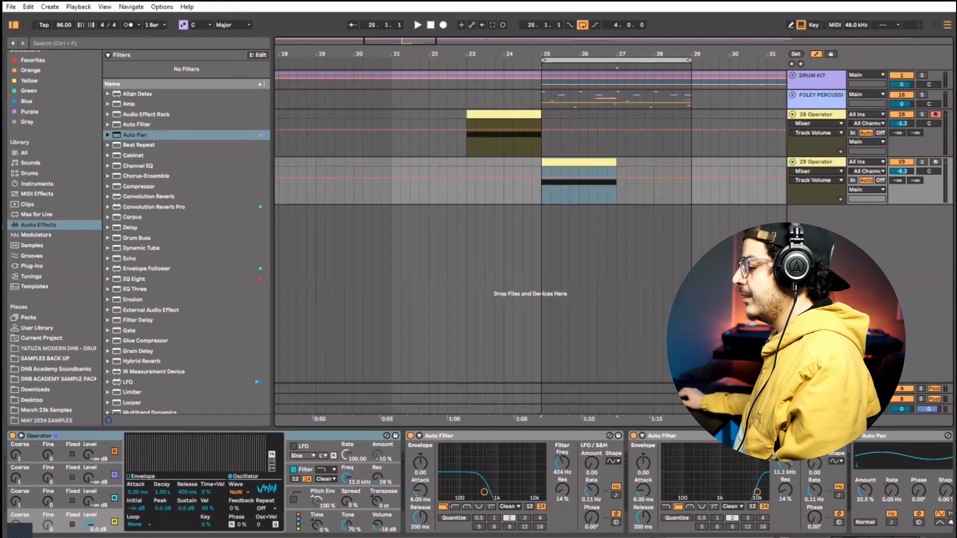
left_click_drag(901, 171, 902, 180)
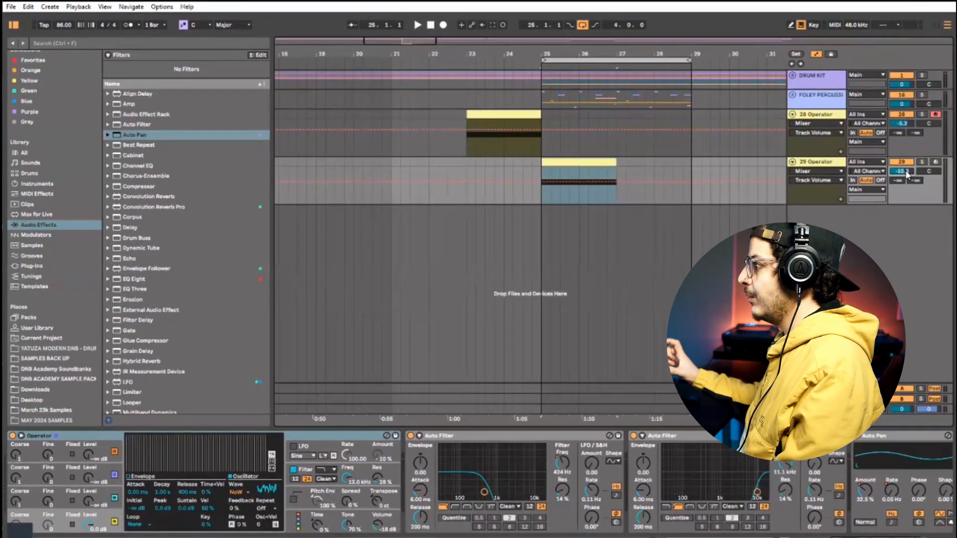
- Flatten the duplicate track's low-pass Auto Filter frequency automation at 19.9 kHz between bars 25 and 27
right_click(565, 470)
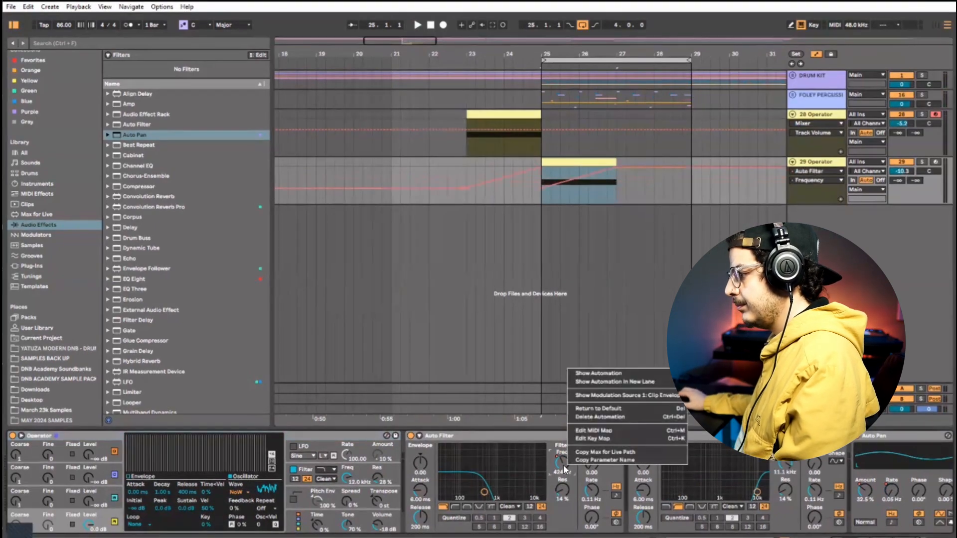
left_click(570, 524)
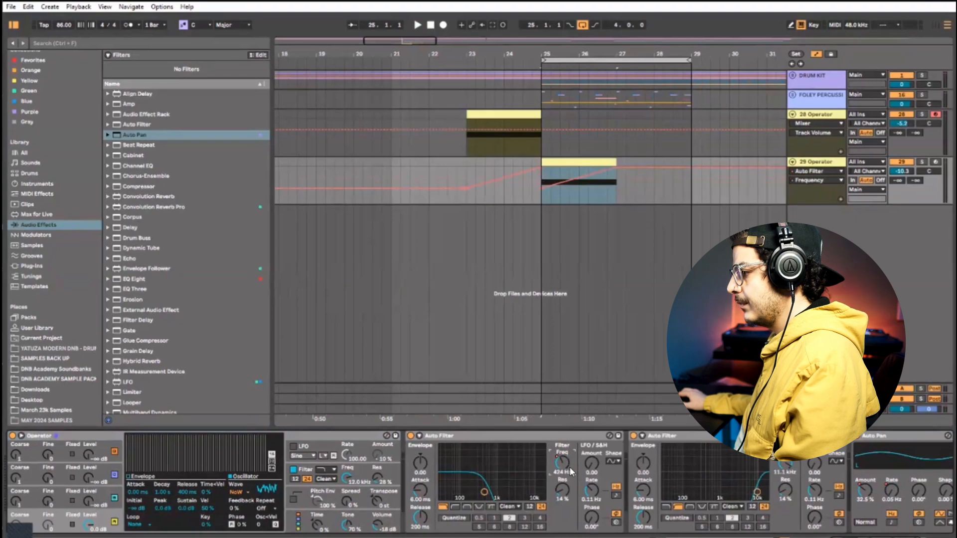
left_click_drag(541, 187, 614, 177)
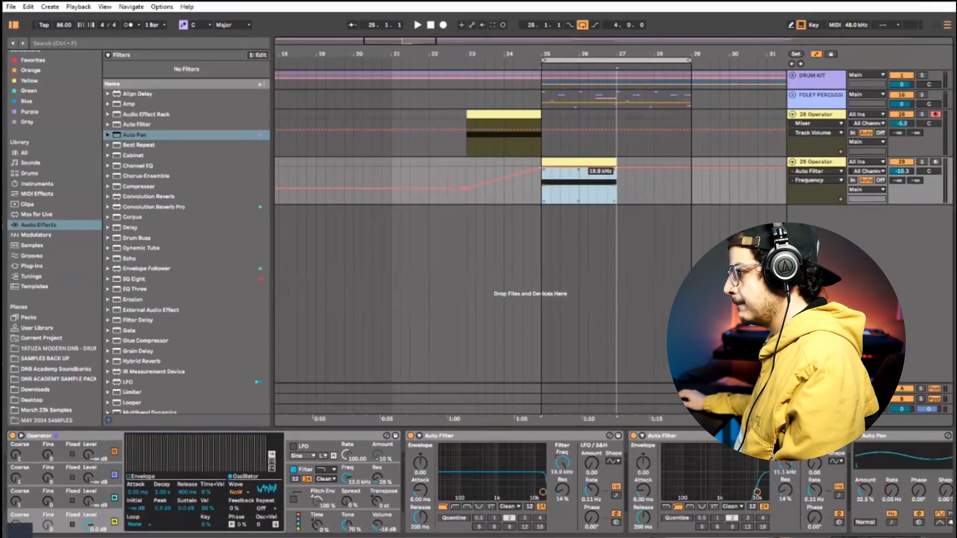
left_click(537, 188)
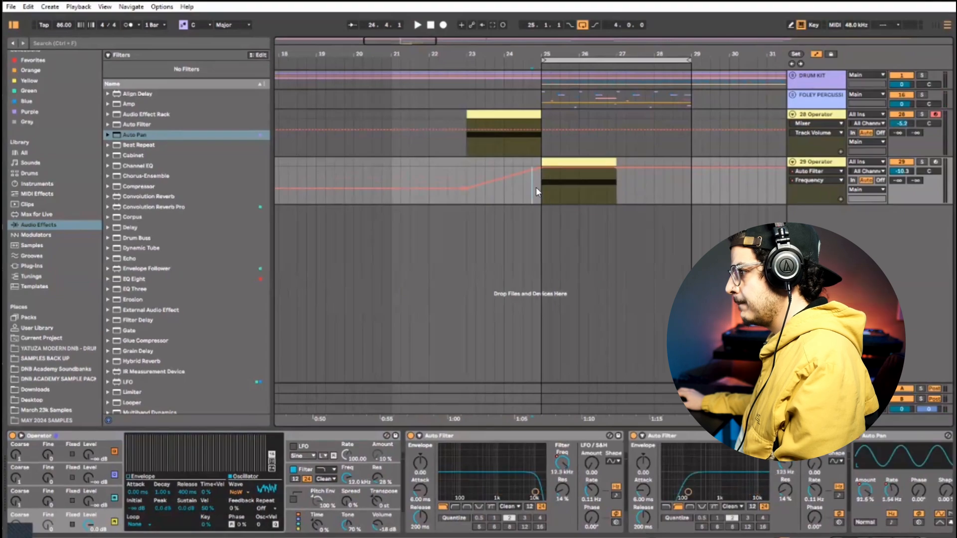
- Raise the end of the duplicate track's high-pass frequency automation near bar 27 to 6.79 kHz while auditioning it from bar 25
key("space")
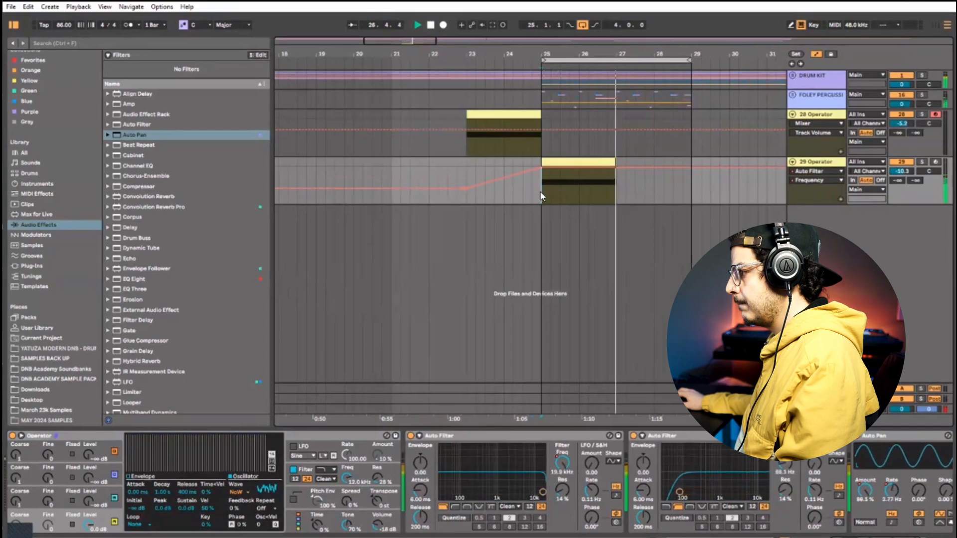
key("space")
key("space")
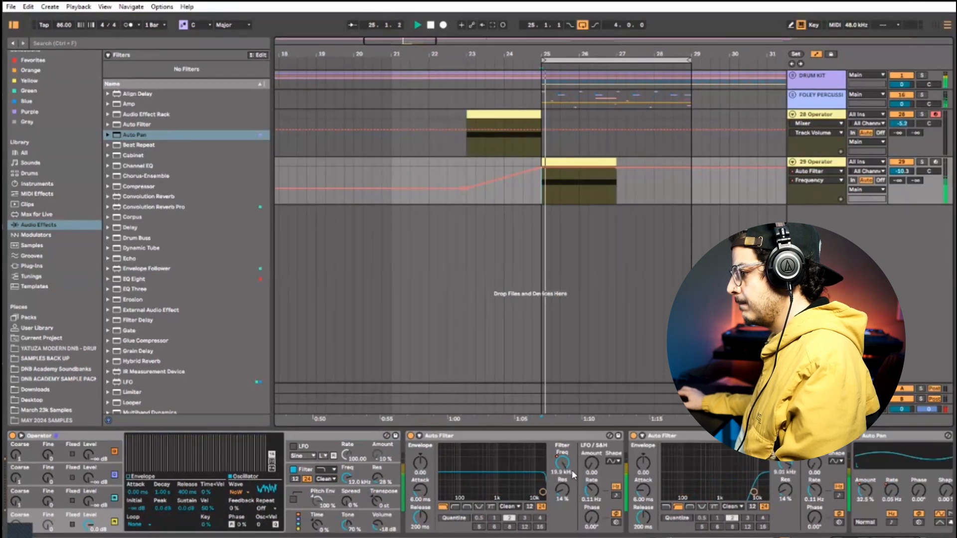
left_click(784, 468)
key("space")
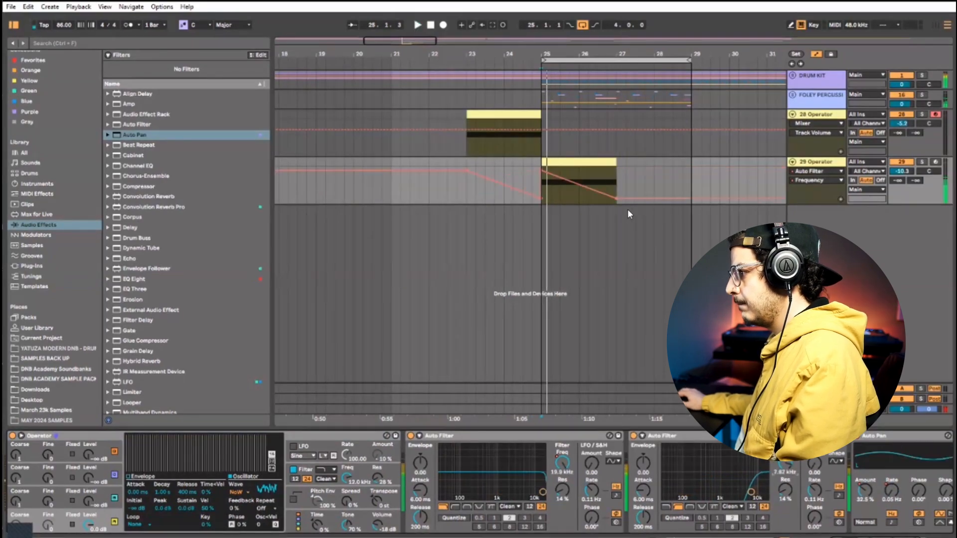
key("space")
key("space")
left_click_drag(620, 201, 625, 173)
key("space")
key("space")
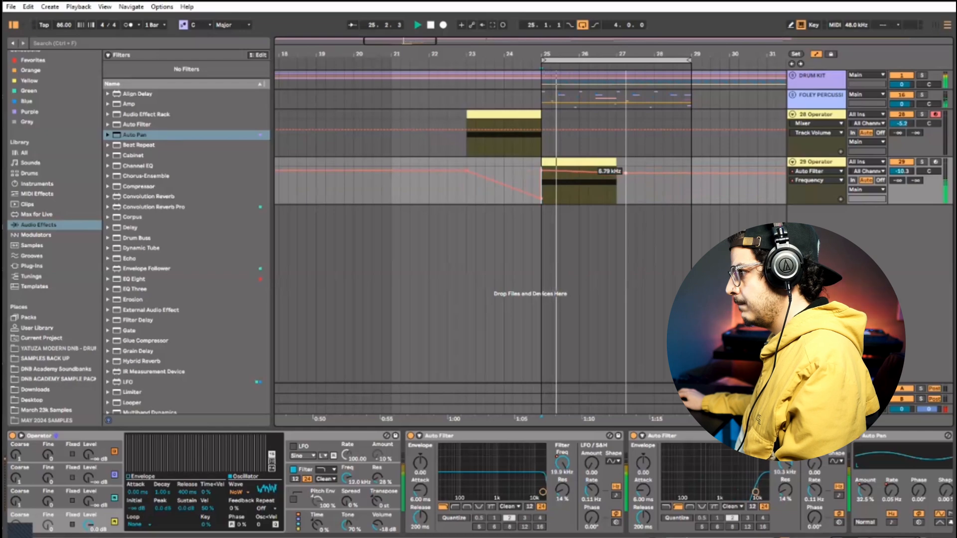
key("space")
key("space")
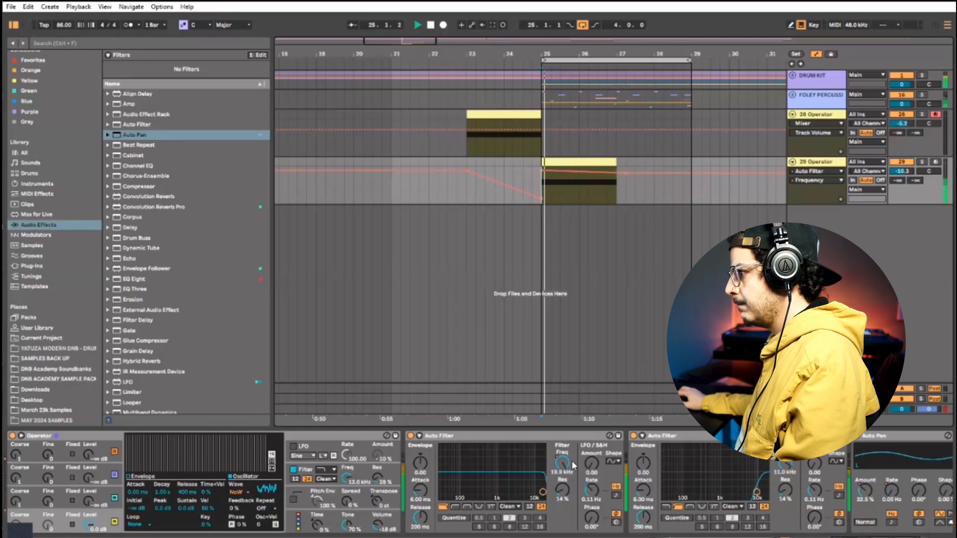
- Lower the end of the duplicate track's low-pass frequency automation near bar 27 to 1.84 kHz
left_click(569, 462)
key("space")
key("space")
left_click_drag(618, 168, 626, 180)
- Play both Operator noise tracks soloed together from bar 23
left_click(468, 145)
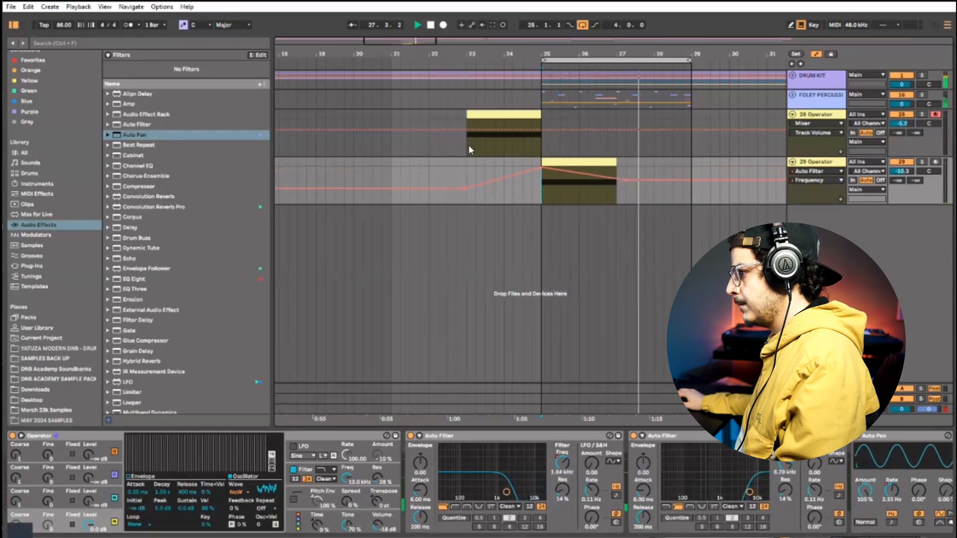
left_click(921, 163)
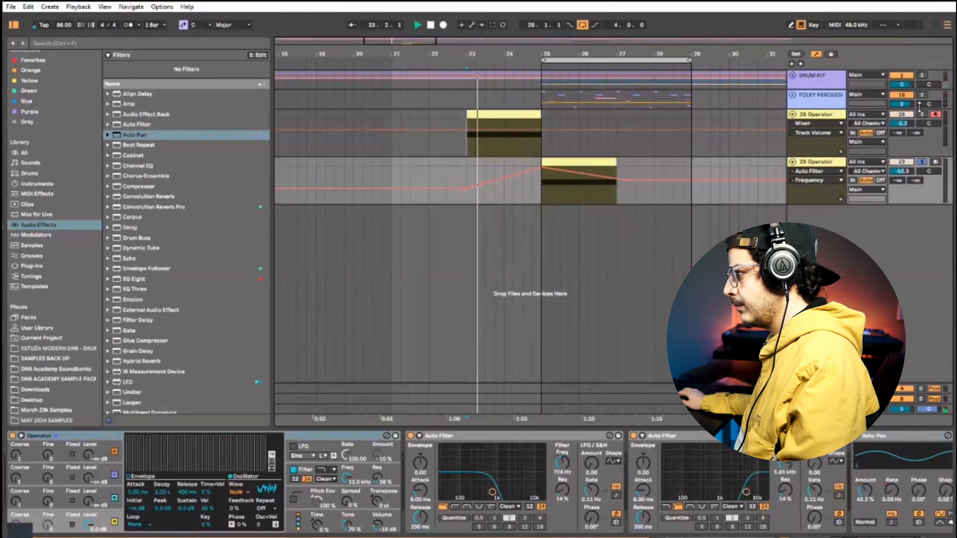
left_click(922, 114, "ctrl")
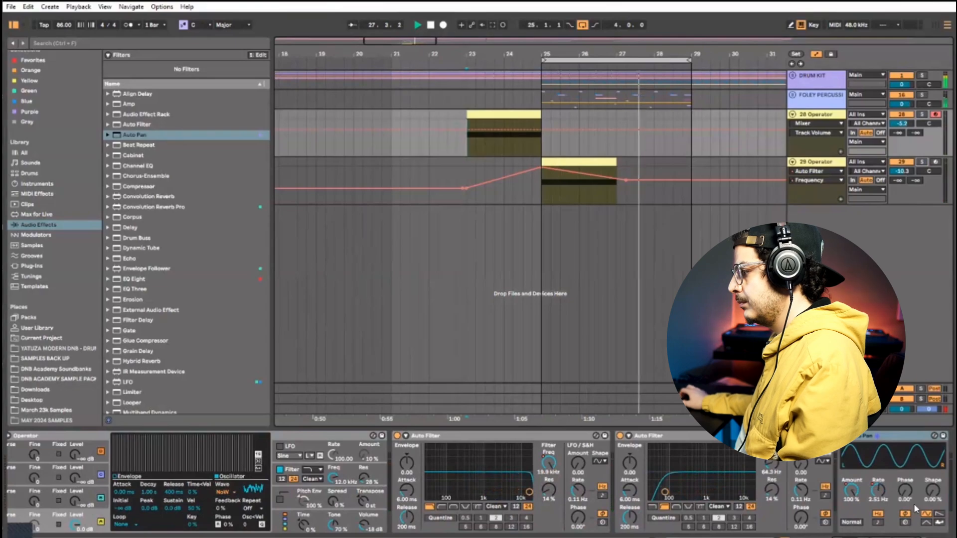
- Lower the peak and end points of the duplicate track's Auto Pan frequency automation while playing from bar 23
left_click(881, 498)
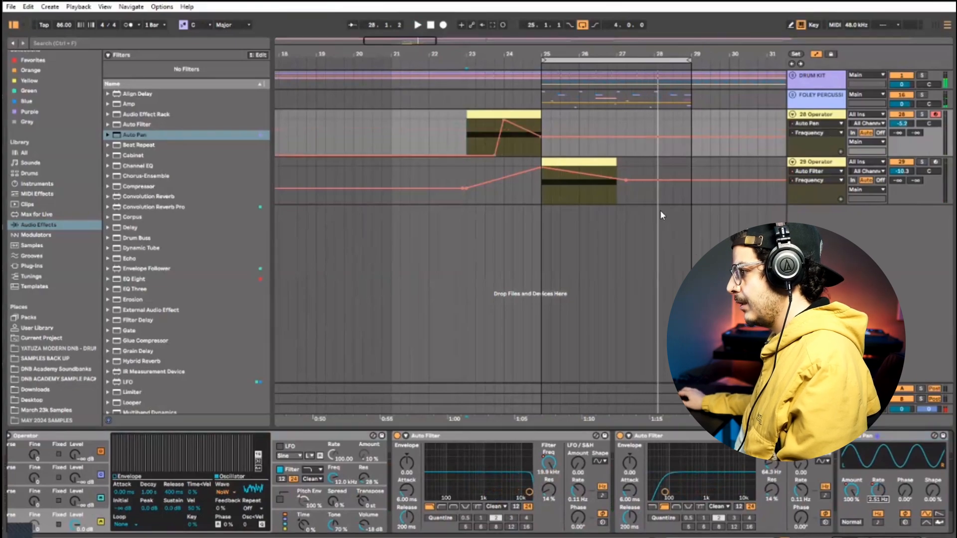
left_click(623, 178)
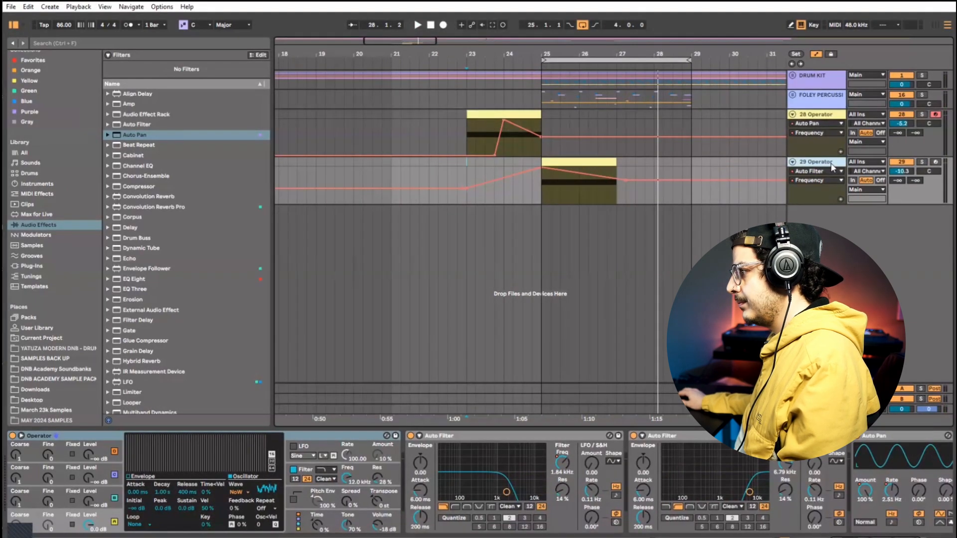
left_click(891, 490)
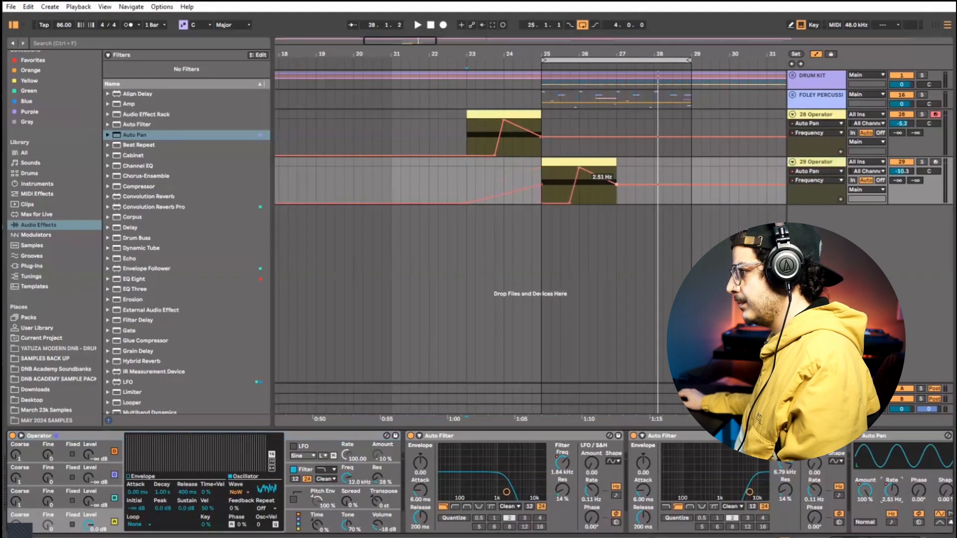
key("space")
mouse_move(617, 184)
left_mouse_down()
mouse_move(628, 185)
mouse_move(625, 199)
left_mouse_up()
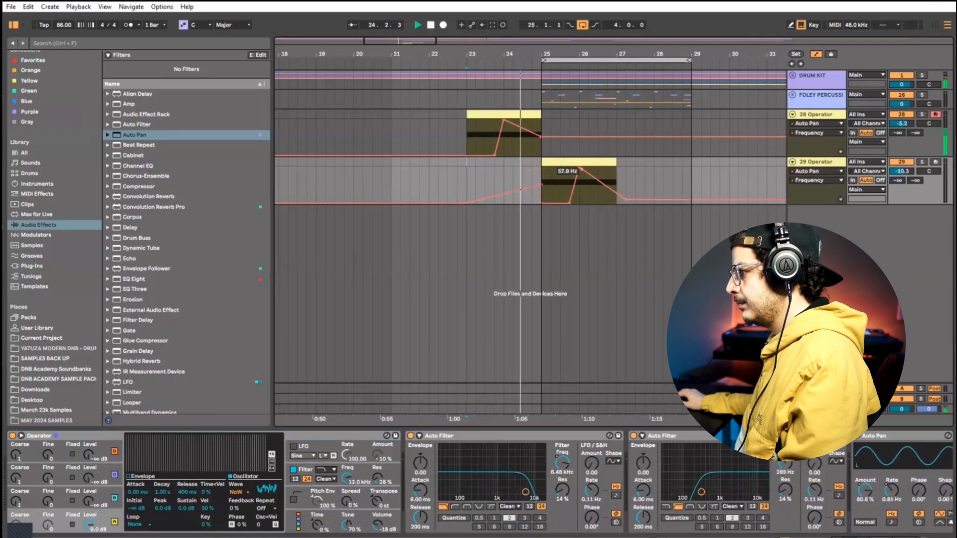
left_click_drag(580, 169, 579, 183)
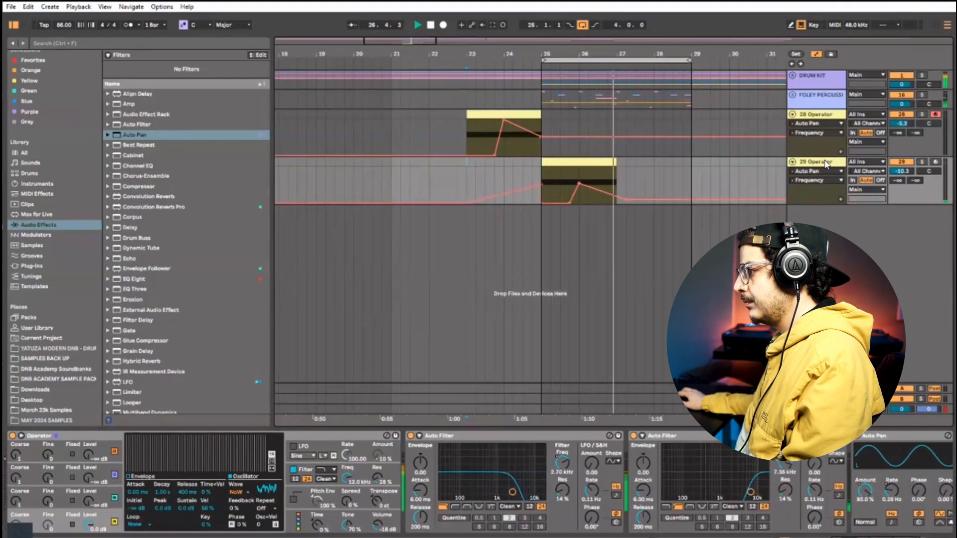
- Insert a new MIDI track below the duplicate and load Operator on it
right_click(826, 163)
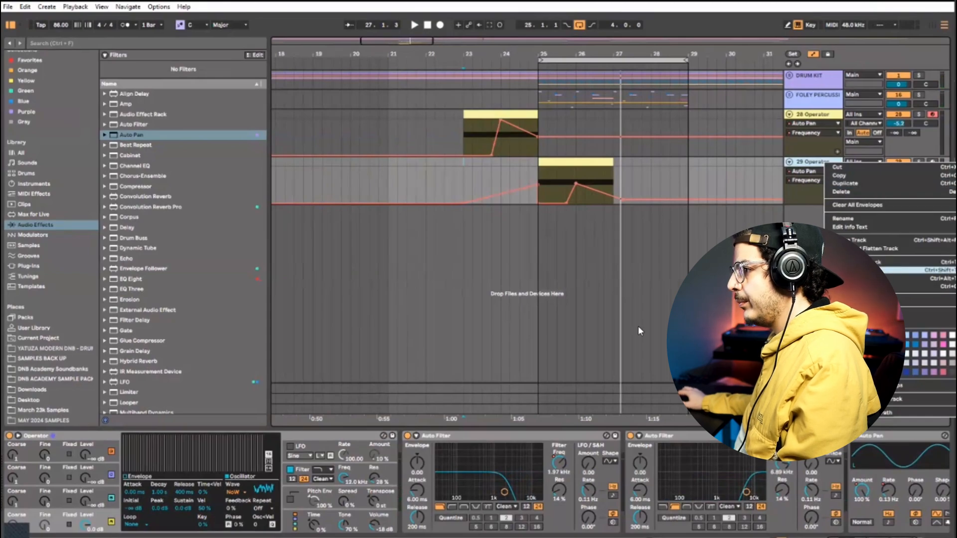
key("ctrl+shift+t")
left_click(50, 183)
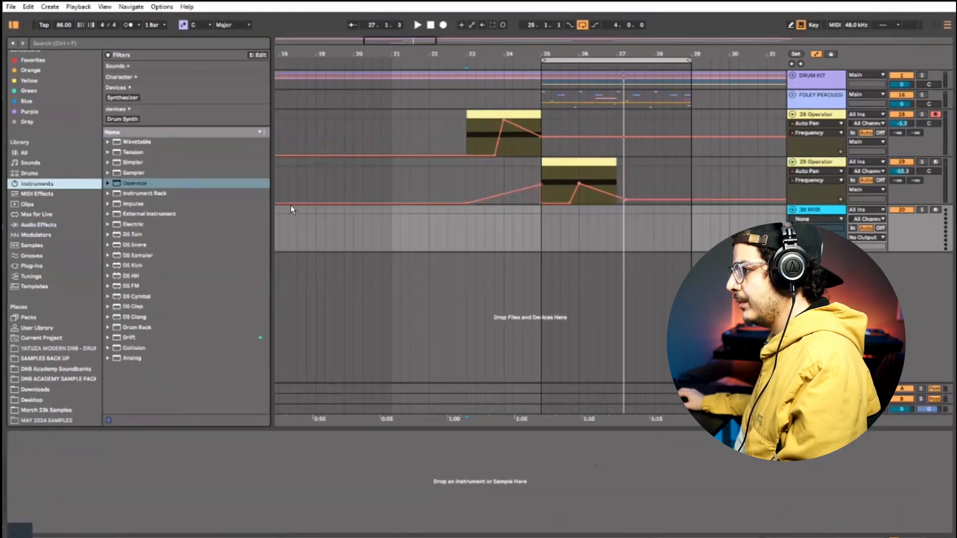
left_click_drag(145, 184, 553, 236)
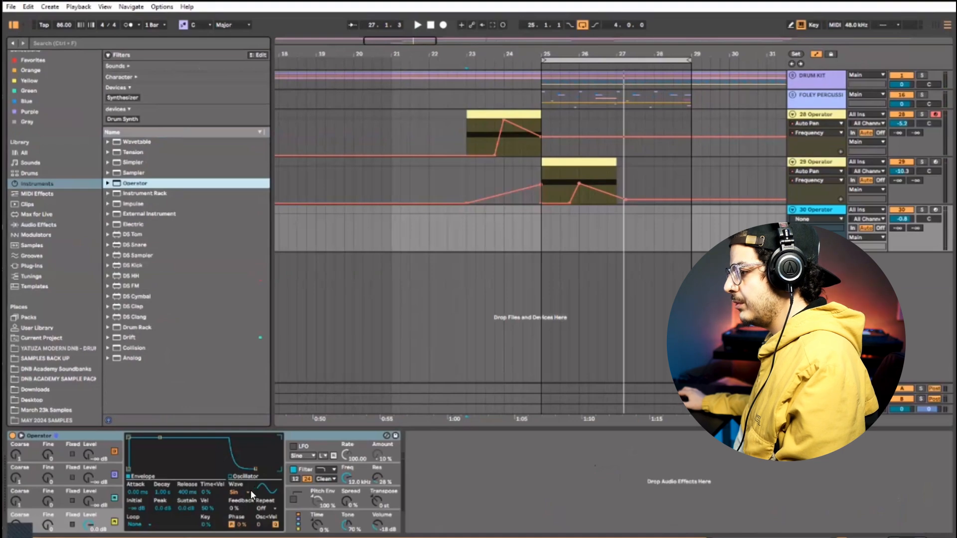
- Copy the first noise track's MIDI clip to the new Operator track at bar 23
left_click(515, 114)
left_click(468, 219)
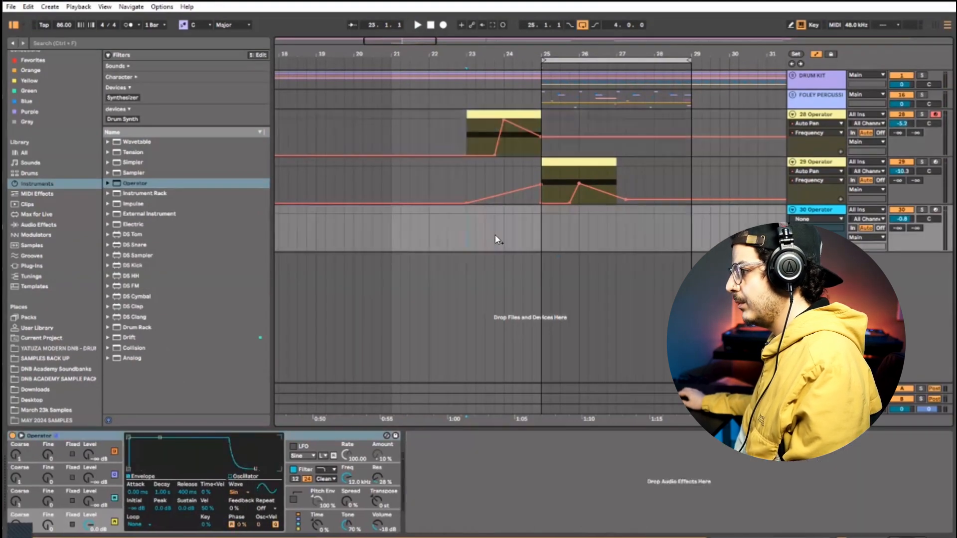
key("ctrl+v")
left_click(817, 199)
left_click(817, 212)
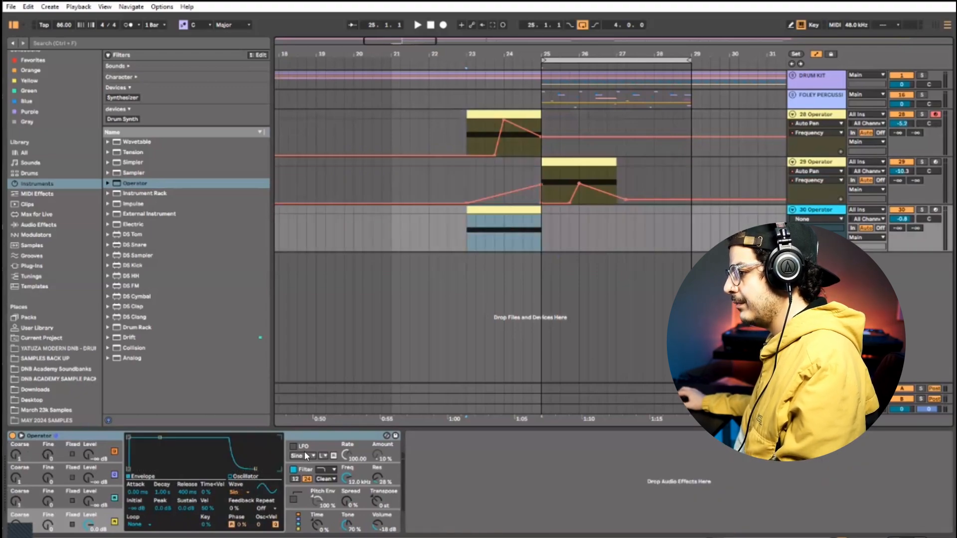
- Enable the new Operator's LFO and automate its rate to rise from the minimum at bar 23 to 118.42 at bar 25
left_click(293, 446)
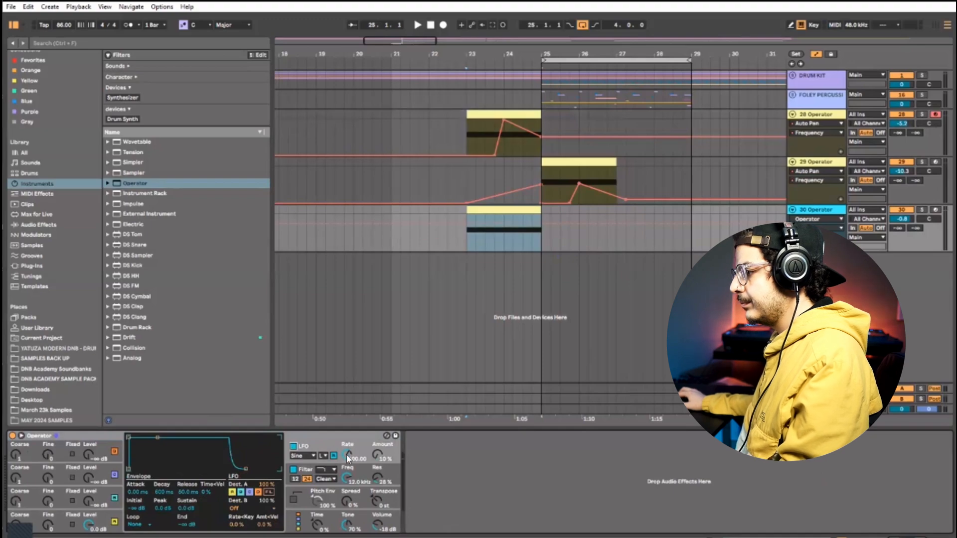
left_click(466, 251)
left_click_drag(510, 250, 541, 217)
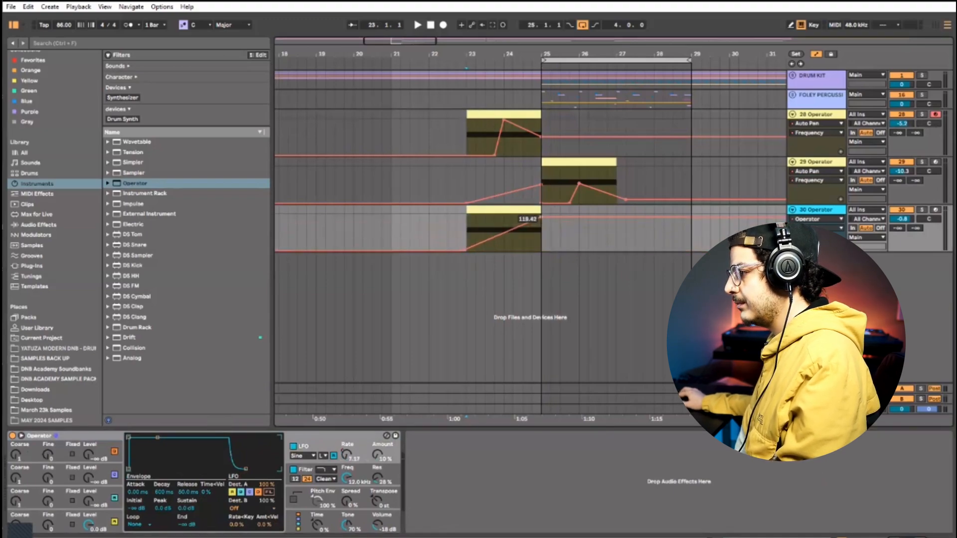
- Automate the LFO amount to ramp up from 10 % at bar 23 to a high level at bar 25
left_click(378, 457)
left_click(467, 247)
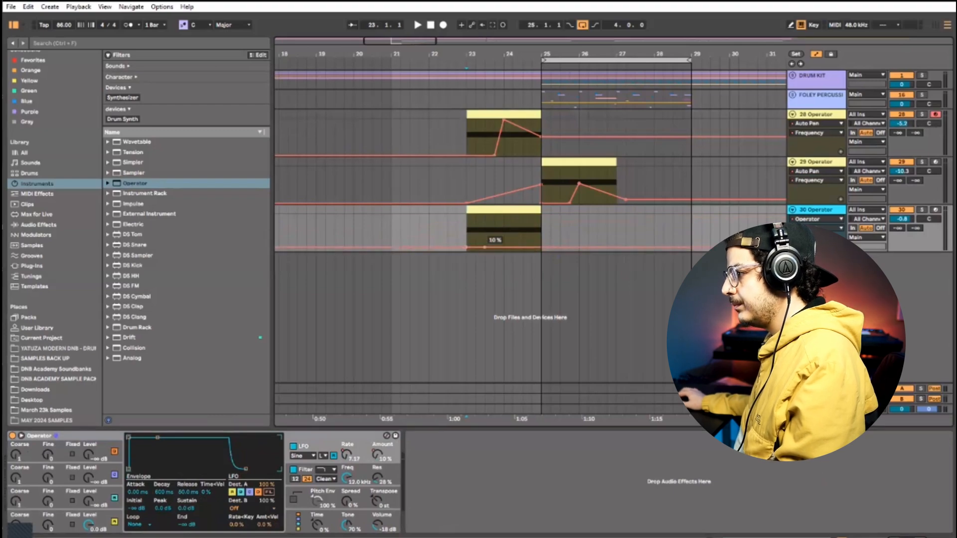
left_click_drag(494, 248, 541, 216)
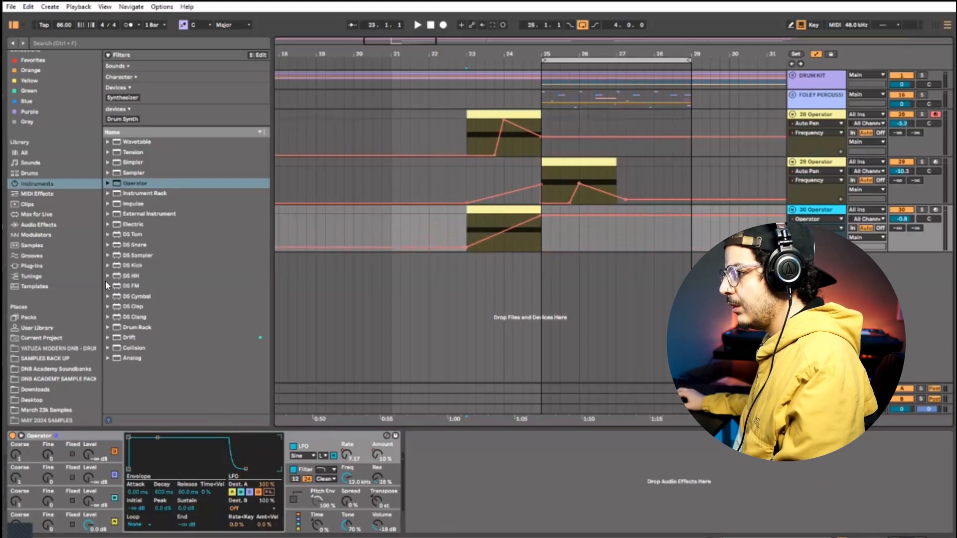
- Add an Auto Filter after Operator on the new track
left_click(47, 225)
left_click(142, 156)
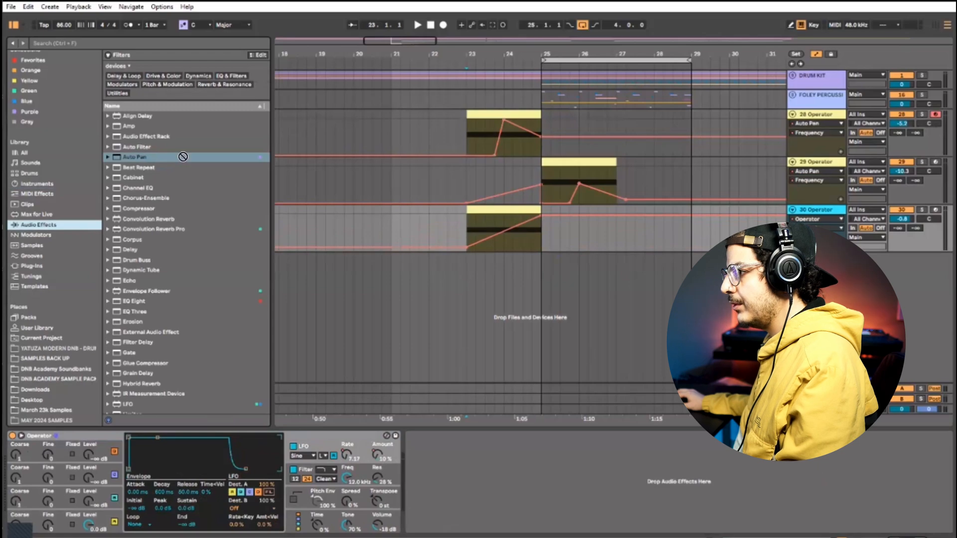
left_click_drag(139, 147, 473, 463)
left_click_drag(500, 496, 511, 508)
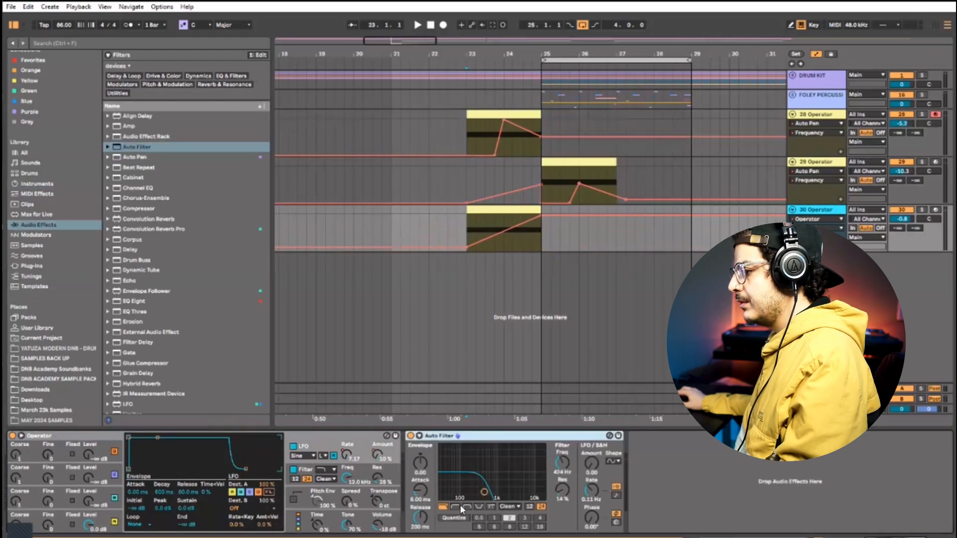
- Automate the high-pass Auto Filter's frequency to rise from 521 Hz at bar 23 to 10.2 kHz at bar 25
right_click(563, 467)
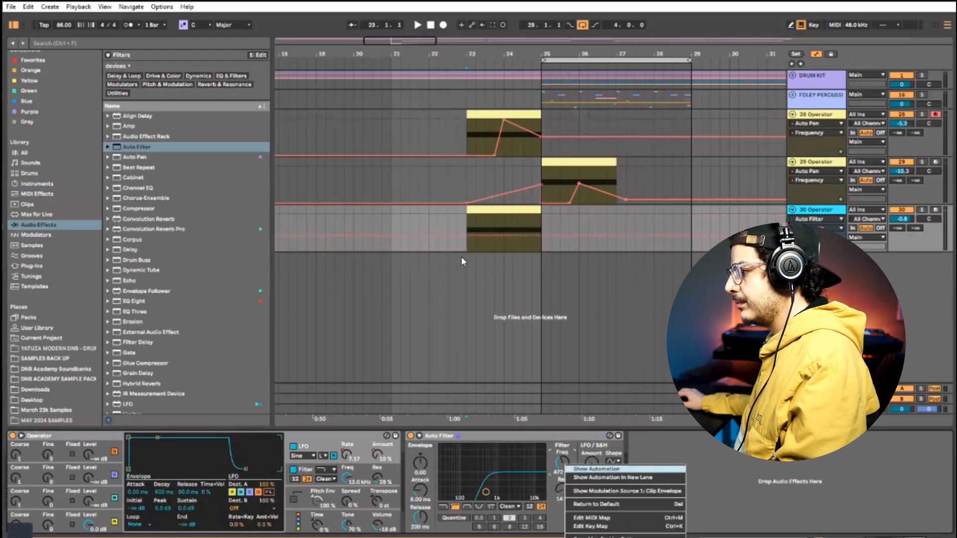
left_click(467, 235)
left_click_drag(554, 235, 561, 228)
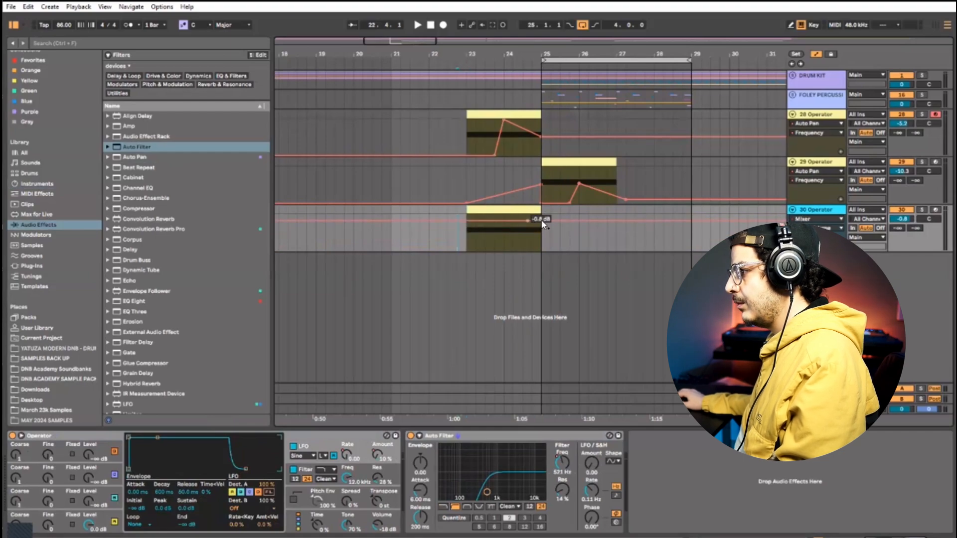
- Automate the tonal riser's track volume to fade in from silence at bar 23 to -0.8 dB at bar 25, and audition it
left_click(447, 221)
left_click_drag(468, 219, 555, 235)
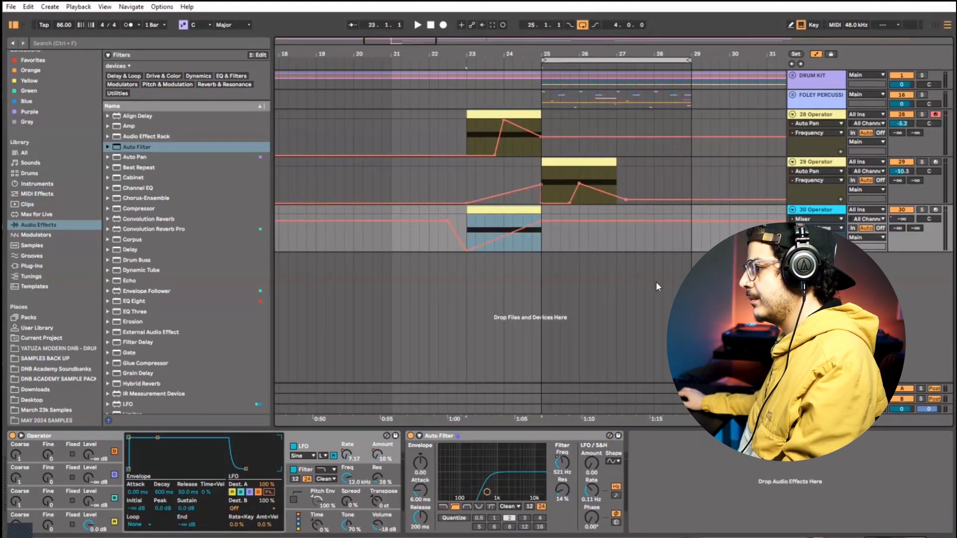
key("space")
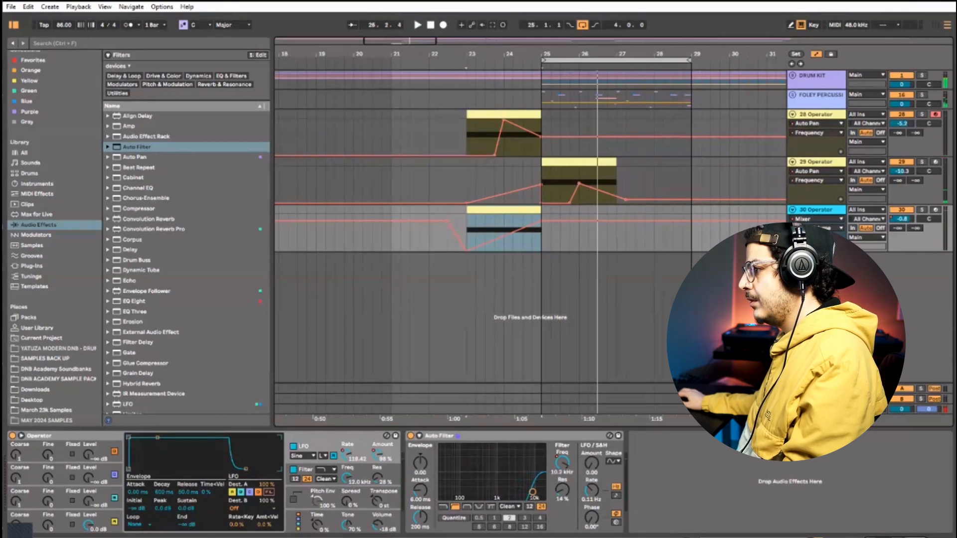
- Transpose the tonal riser clip's note to F5, auditioning it at F4 on the way
key("shift+Tab")
left_click(474, 503)
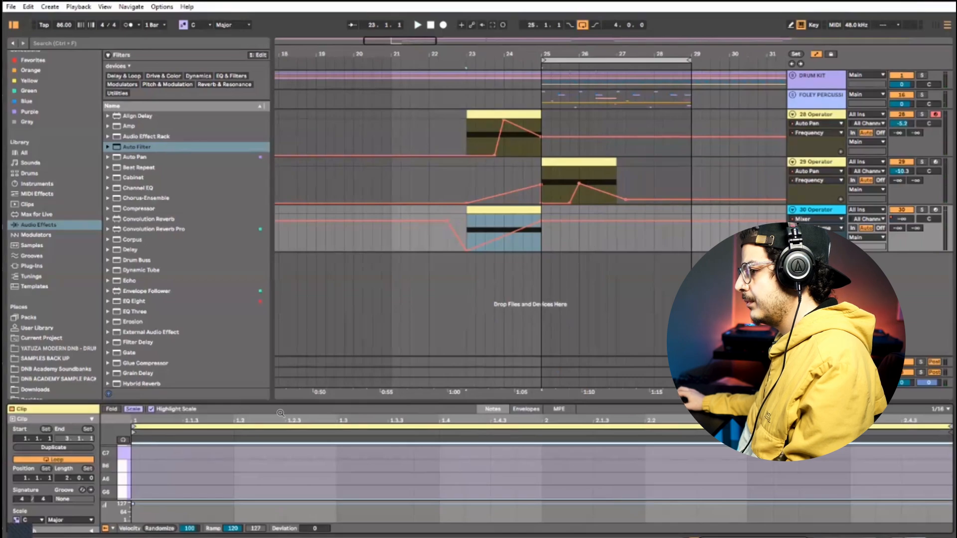
left_click_drag(309, 323, 316, 257)
left_click(342, 422)
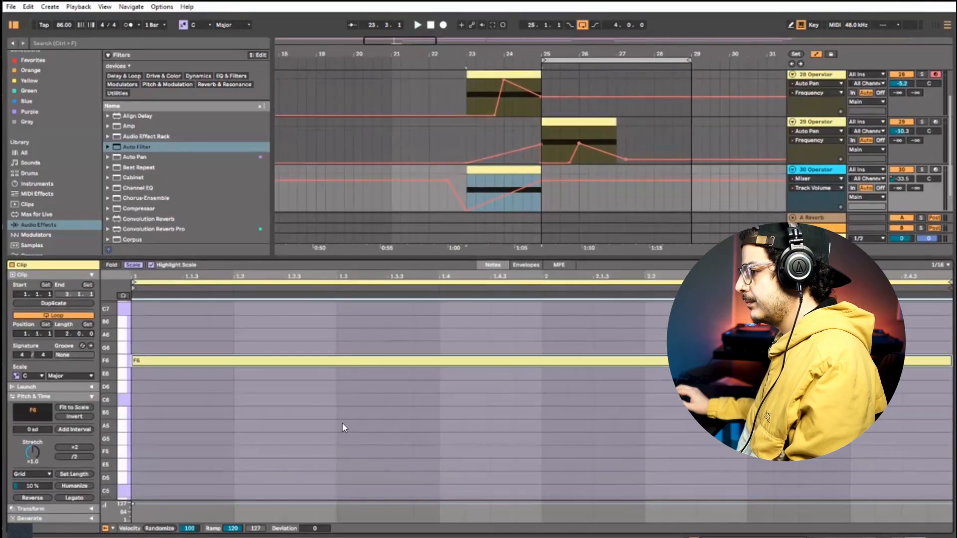
key("shift+Down")
key("shift+Down")
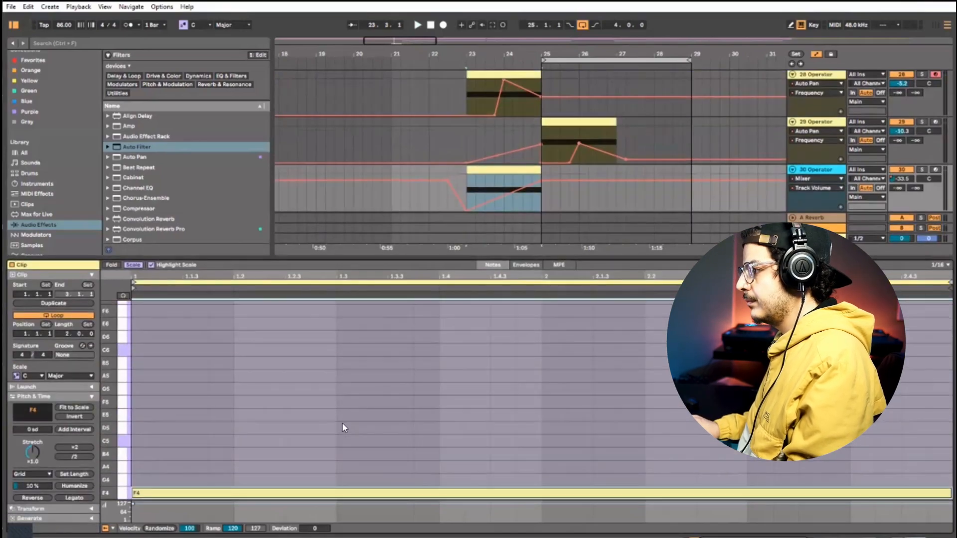
key("space")
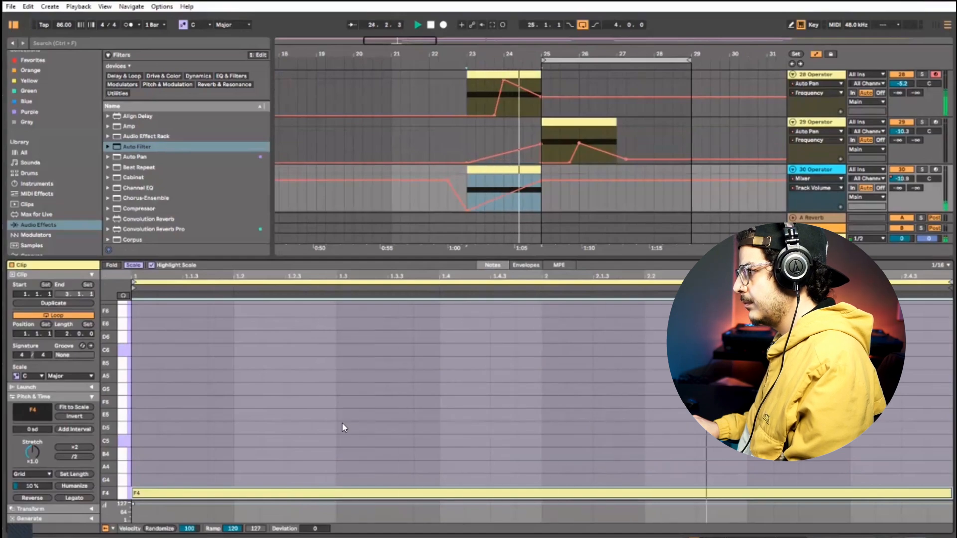
key("shift+Up")
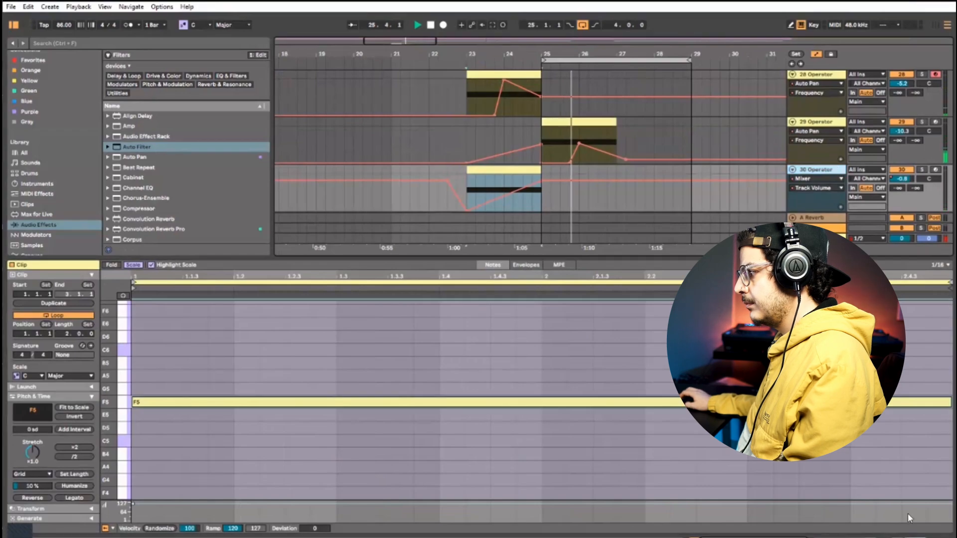
left_click(907, 536)
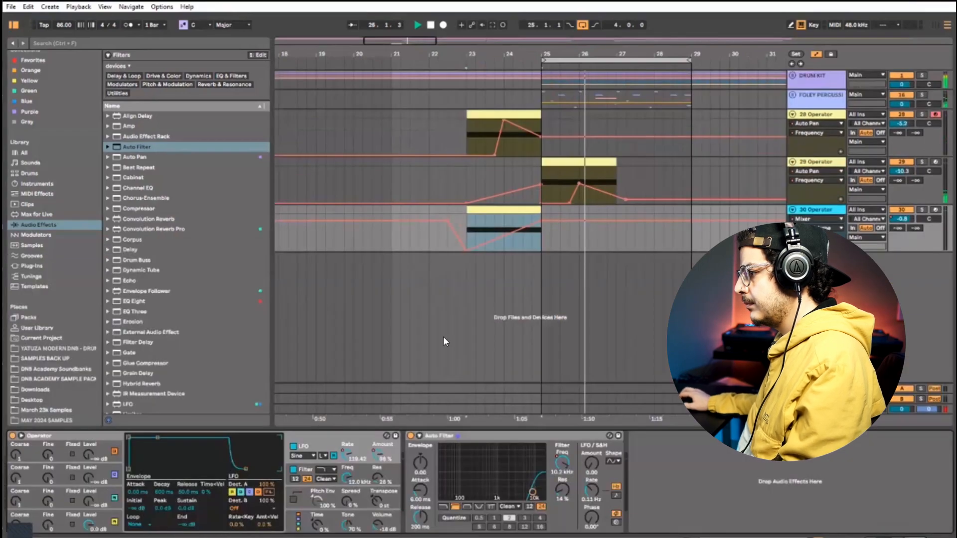
- Reshape the Operator's LFO rate automation to peak at 90.20 just before bar 24 and fall gradually past bar 25
left_click(346, 454)
left_click(499, 230)
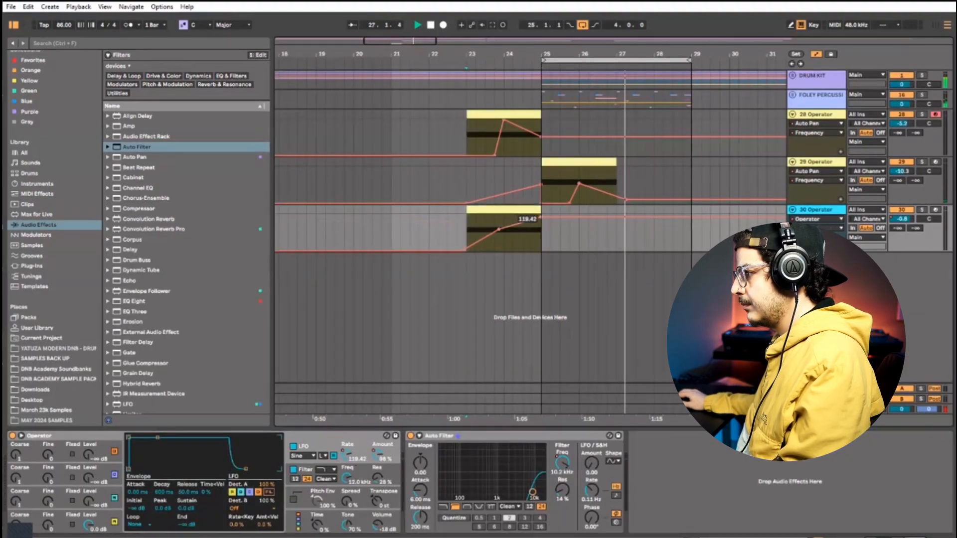
key("space")
key("space")
left_click_drag(541, 217, 561, 237)
left_click_drag(499, 229, 499, 225)
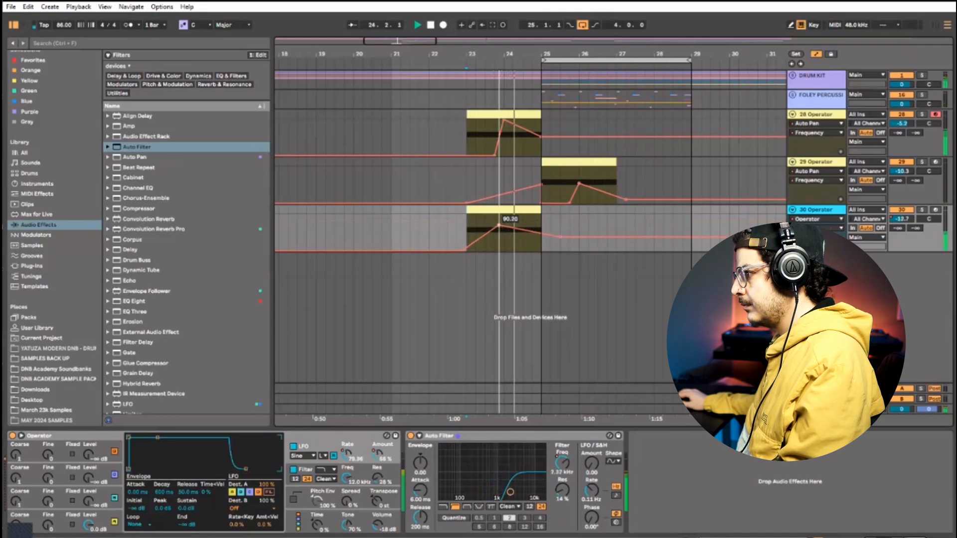
- Duplicate the tonal Operator track and freeze and flatten the copy into audio
right_click(837, 219)
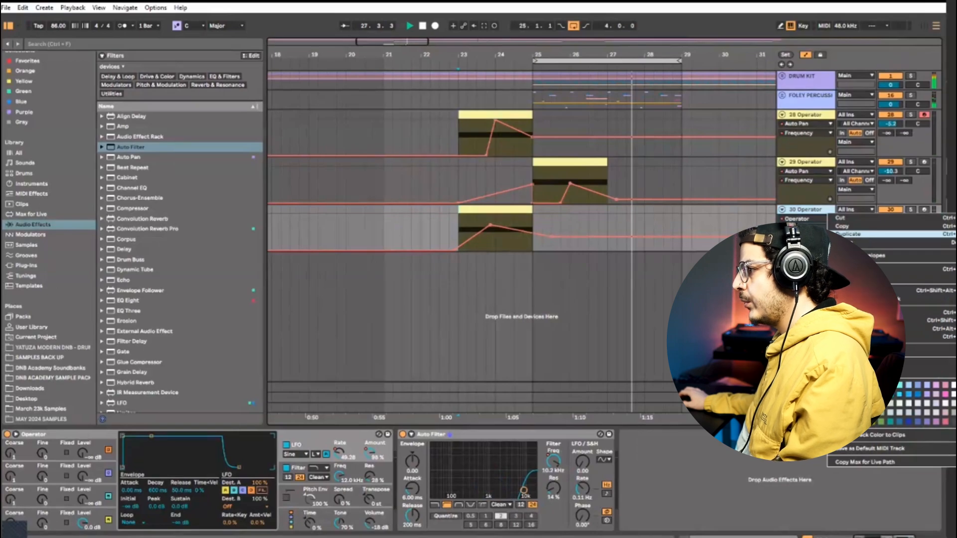
left_click(865, 235)
right_click(827, 259)
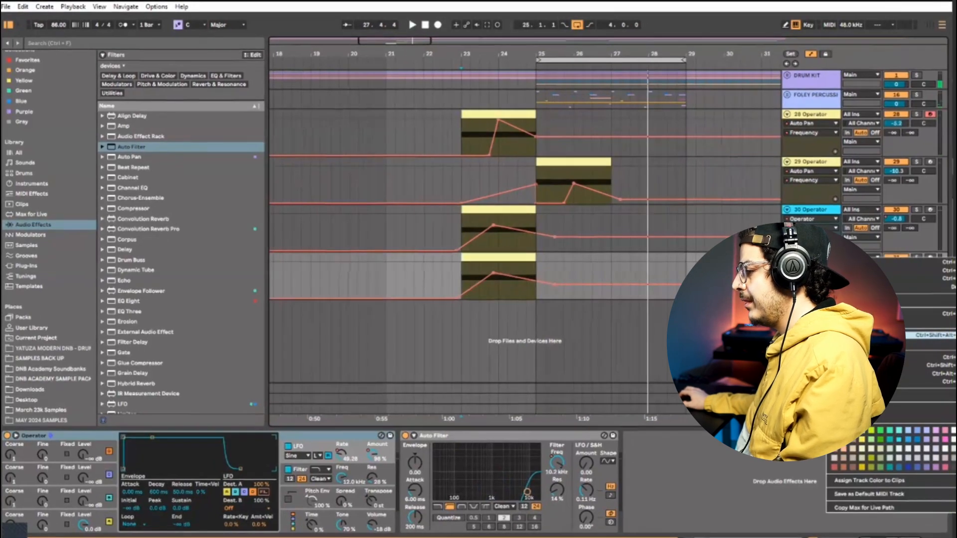
left_click(860, 335)
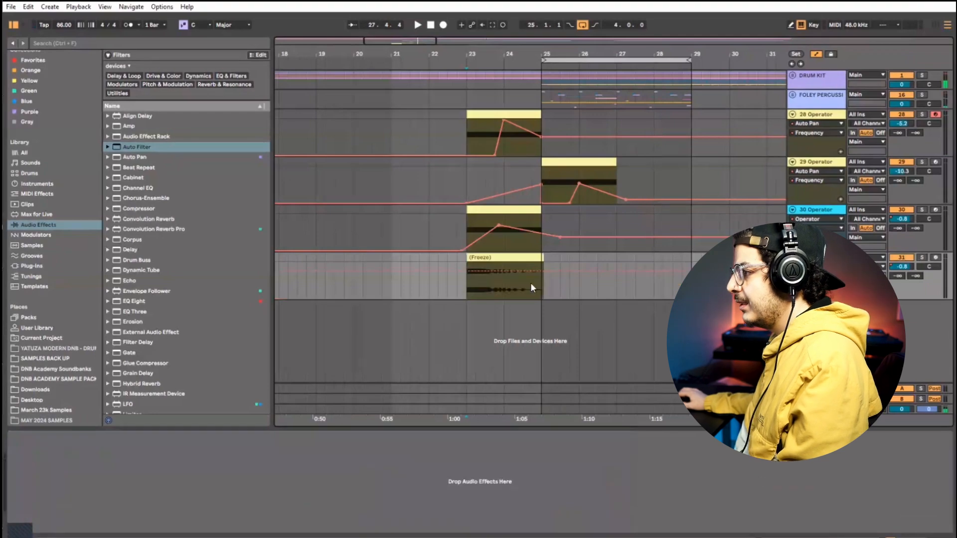
- Cut the flattened audio to a slice about one beat long placed at bar 21
left_click(486, 258)
left_click_drag(467, 258, 394, 259)
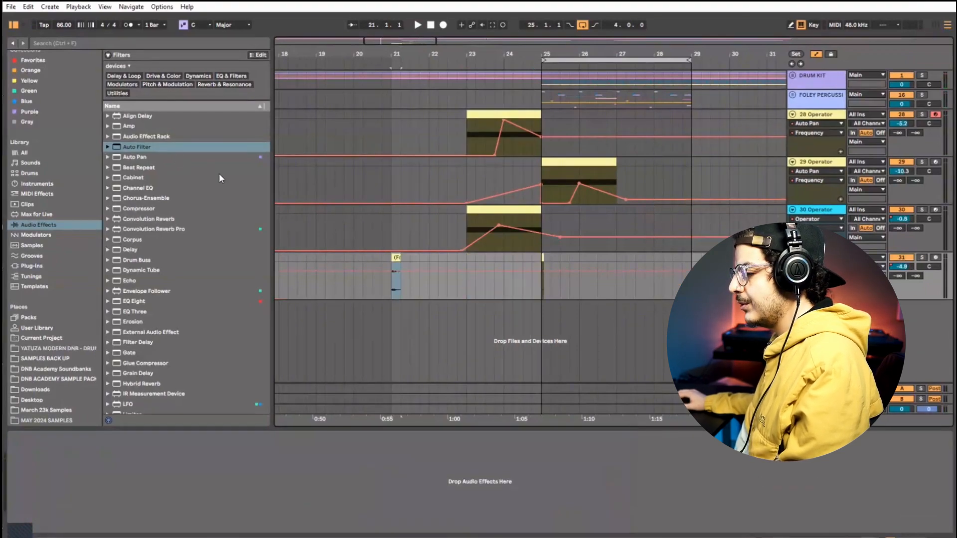
- Add a Reverb to the flattened audio track at 100 % dry/wet and turn on Freeze with Flat and Cut off
scroll(221, 253, "down", 2)
scroll(220, 253, "down", 8)
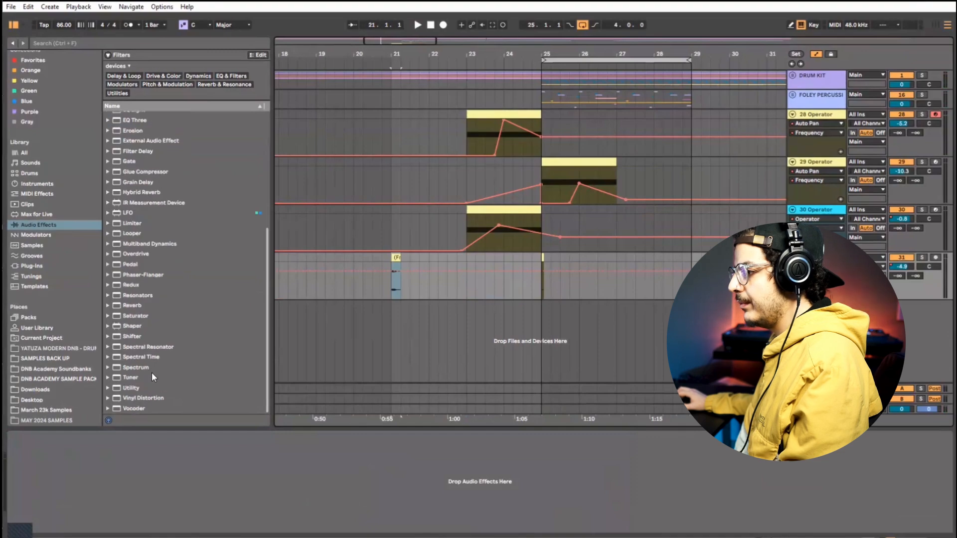
left_click(133, 305)
key("Return")
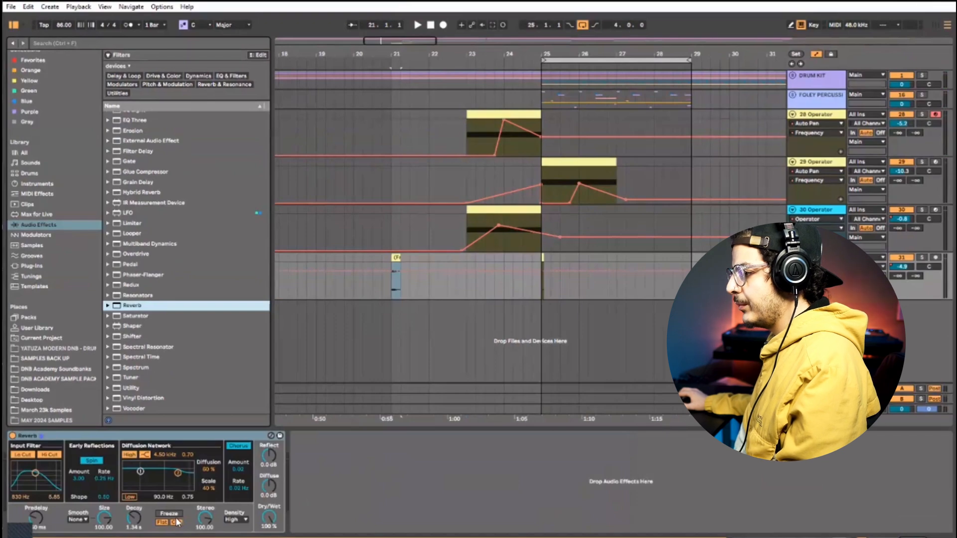
left_click(161, 522)
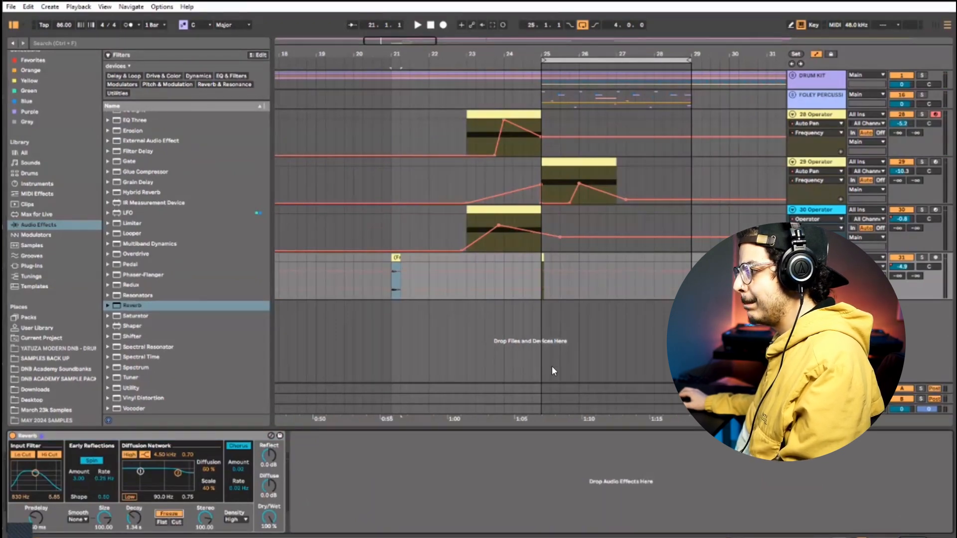
- Delete the leftover audio at bar 25 and automate the Reverb's dry/wet to decline from bar 21, dropping to zero at bar 25
left_click_drag(561, 259, 539, 258)
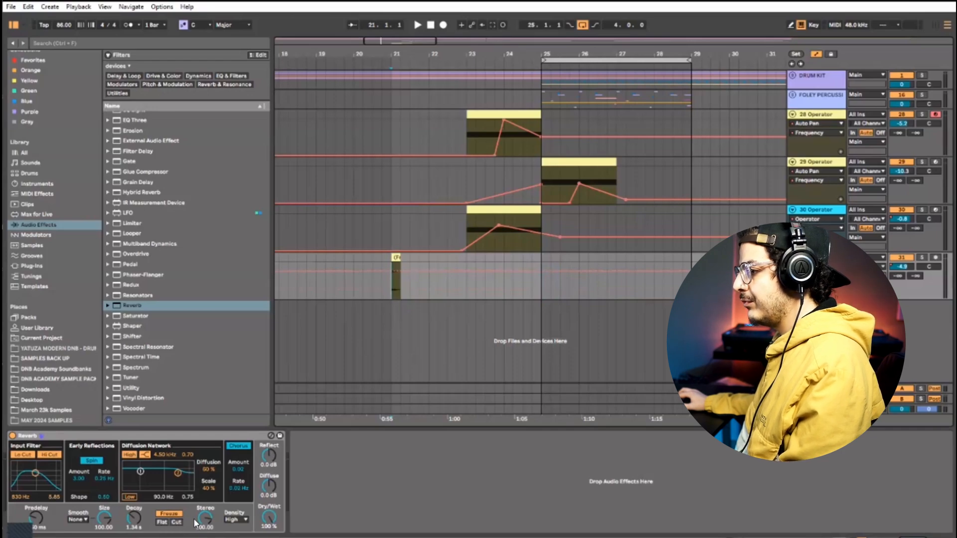
left_click_drag(270, 517, 269, 519)
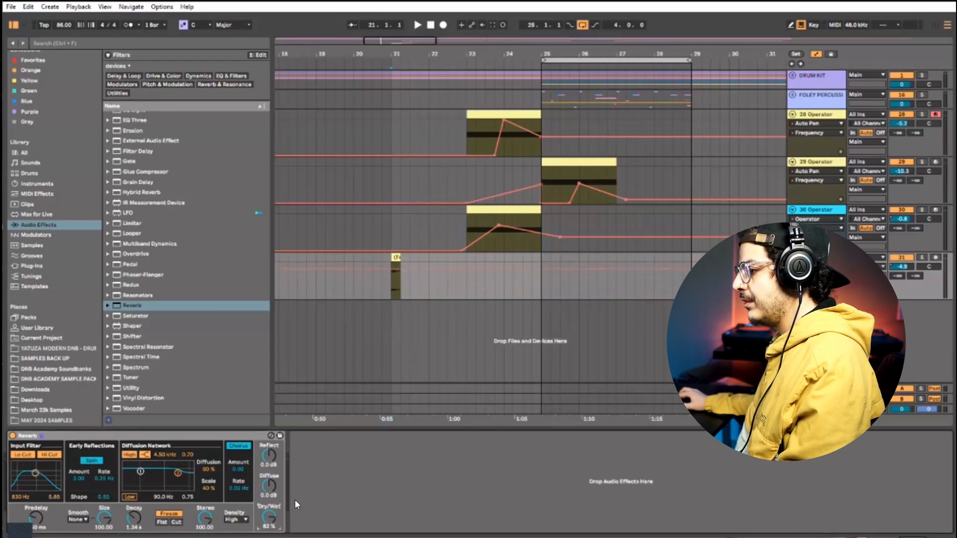
left_click_drag(403, 266, 542, 284)
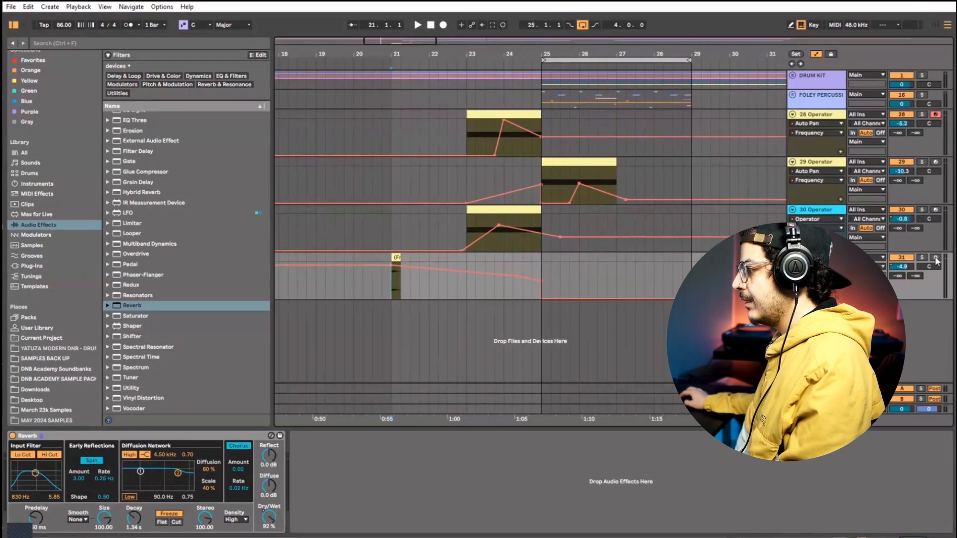
- Solo the audio track, set the Reverb's decay to 9.38 s, and audition the slice from just before bar 21
left_click(387, 292)
key("space")
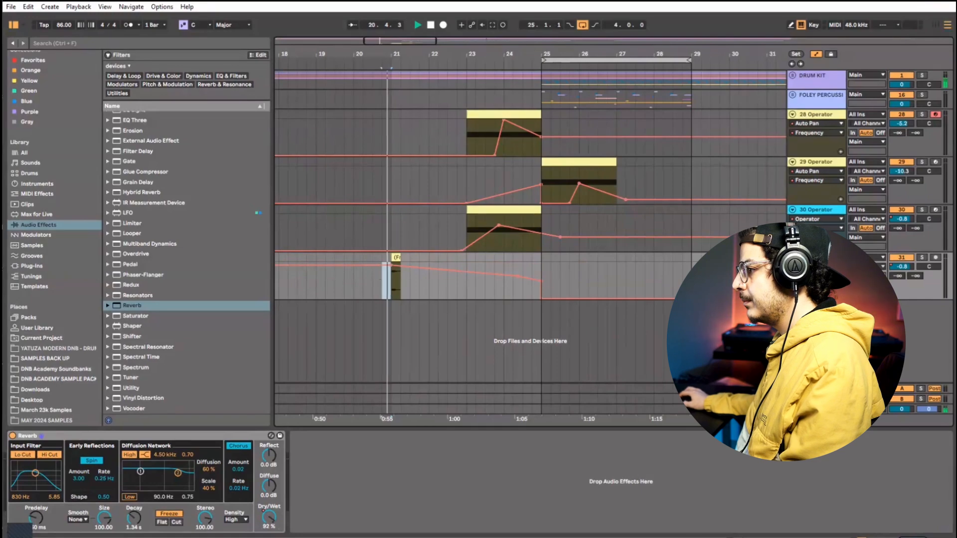
left_click(924, 259)
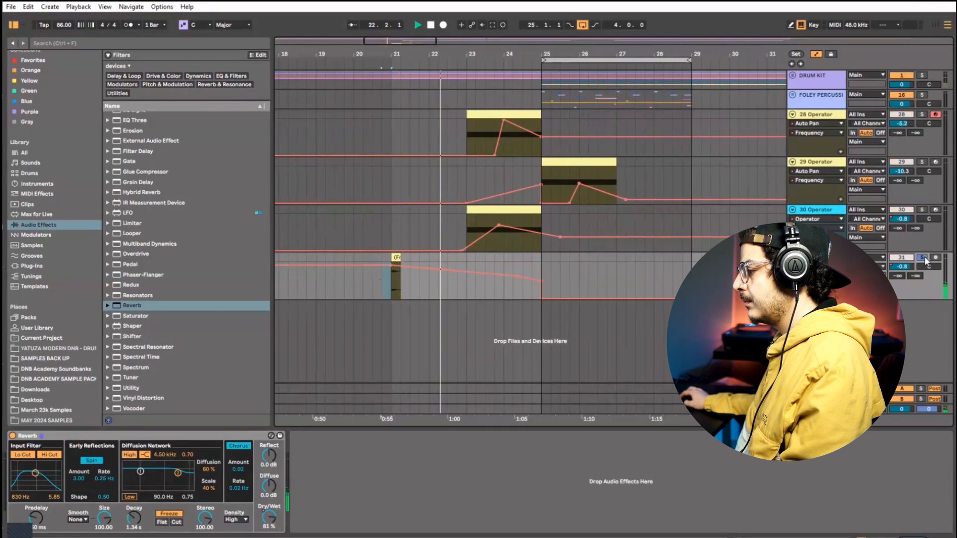
key("space")
key("space")
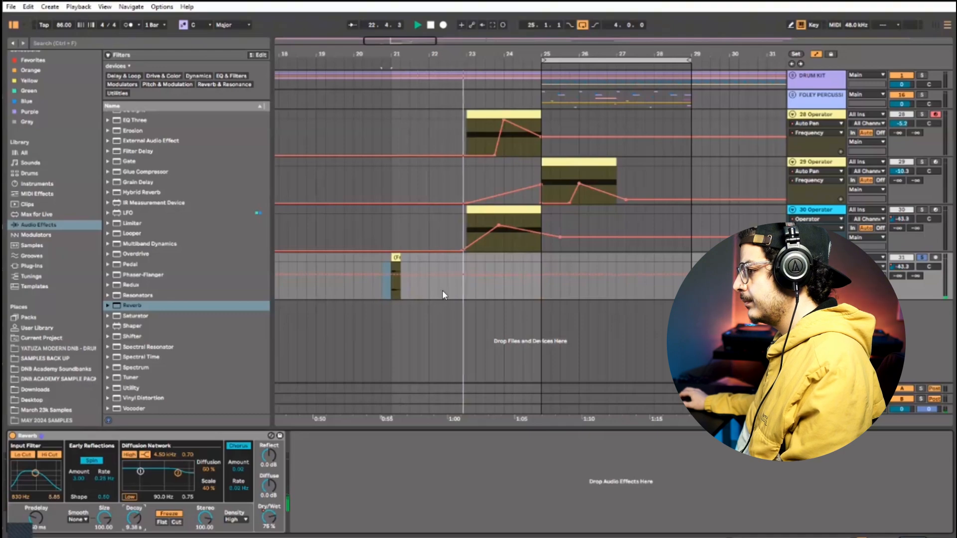
key("space")
- Re-enable the overridden automation and raise the Reverb's dry/wet curve to 100 % before bar 25, then audition it
left_click_drag(270, 522, 270, 521)
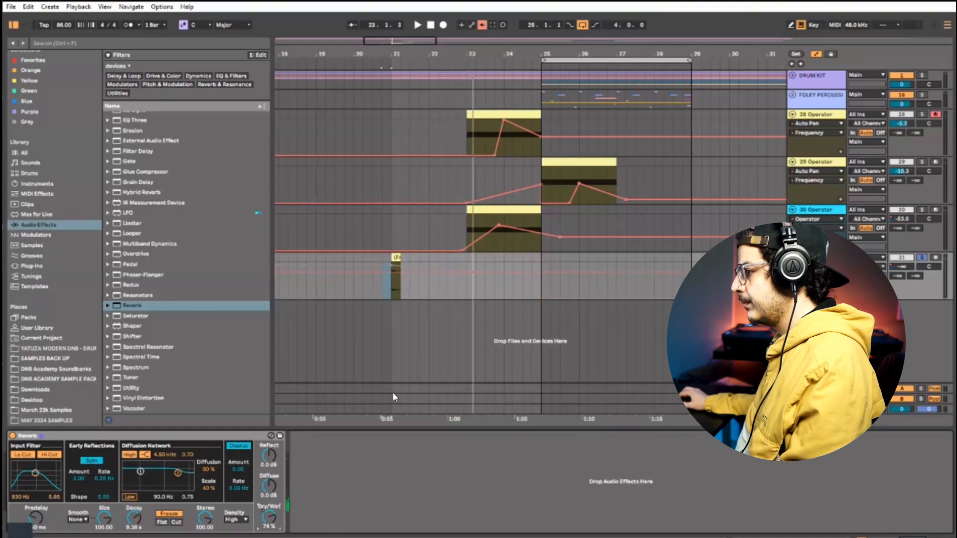
right_click(274, 518)
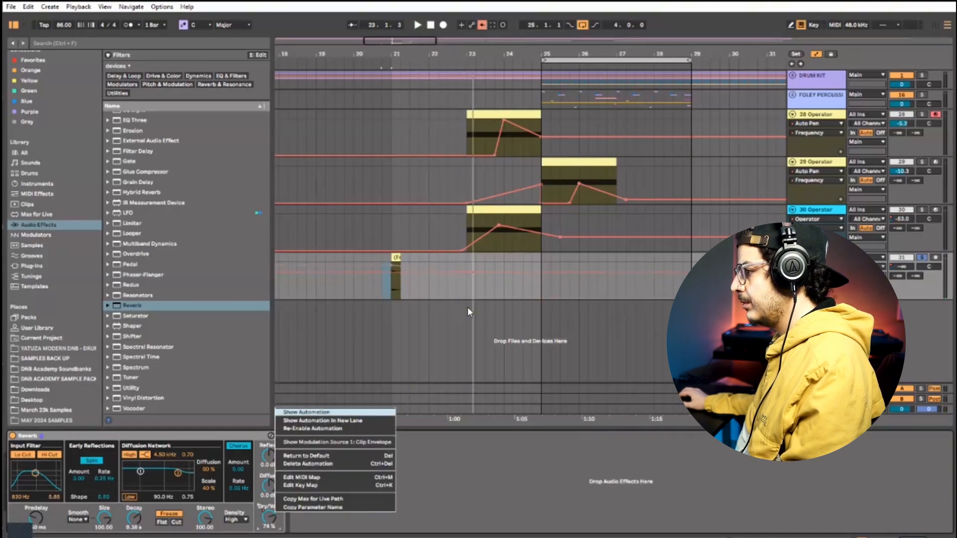
left_click(481, 26)
left_click_drag(516, 276, 516, 264)
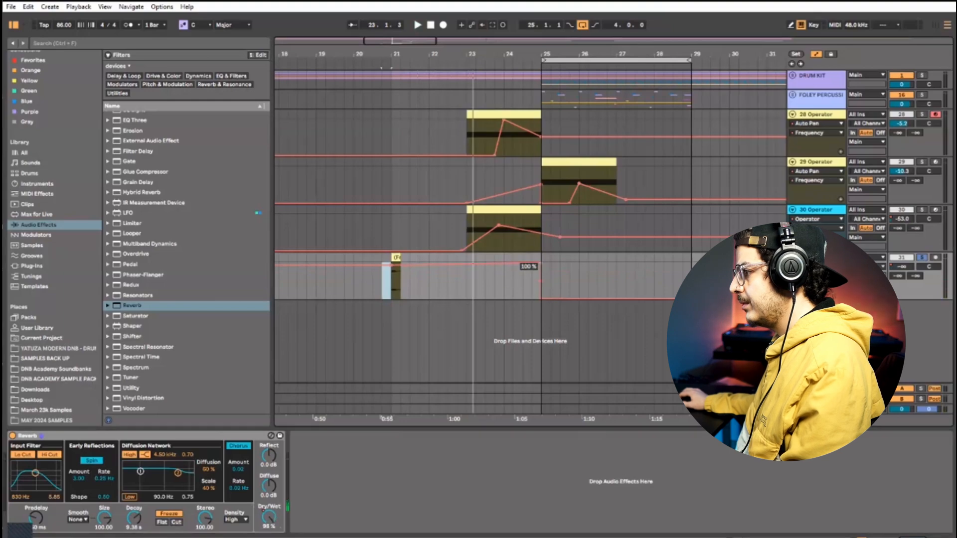
key("space")
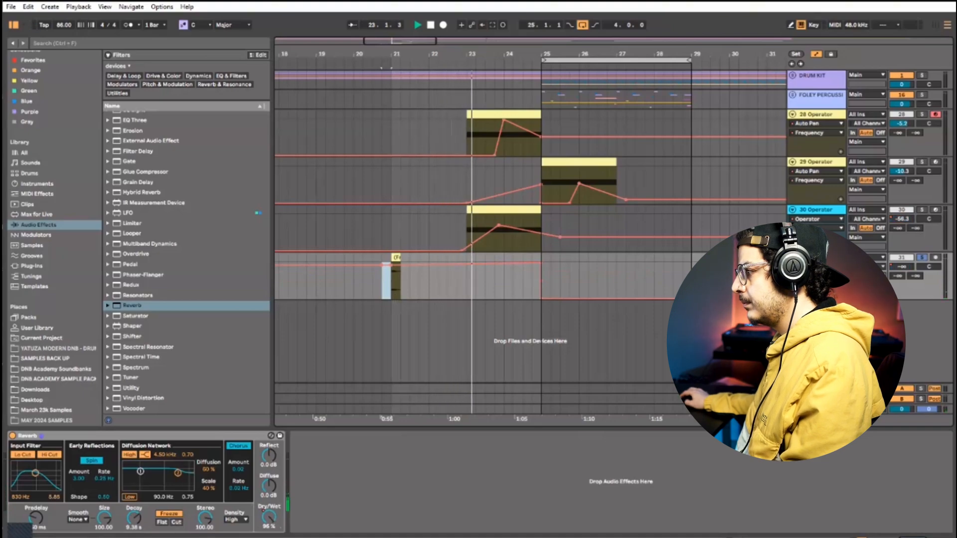
key("space")
- Delete the audio track's volume automation and bring the Reverb's dry/wet automation back into view
right_click(907, 272)
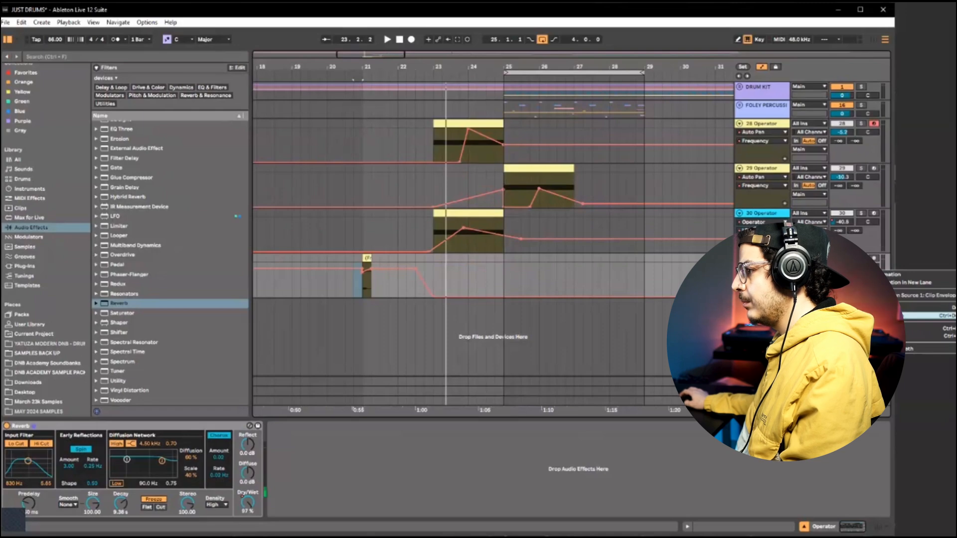
left_click(880, 316)
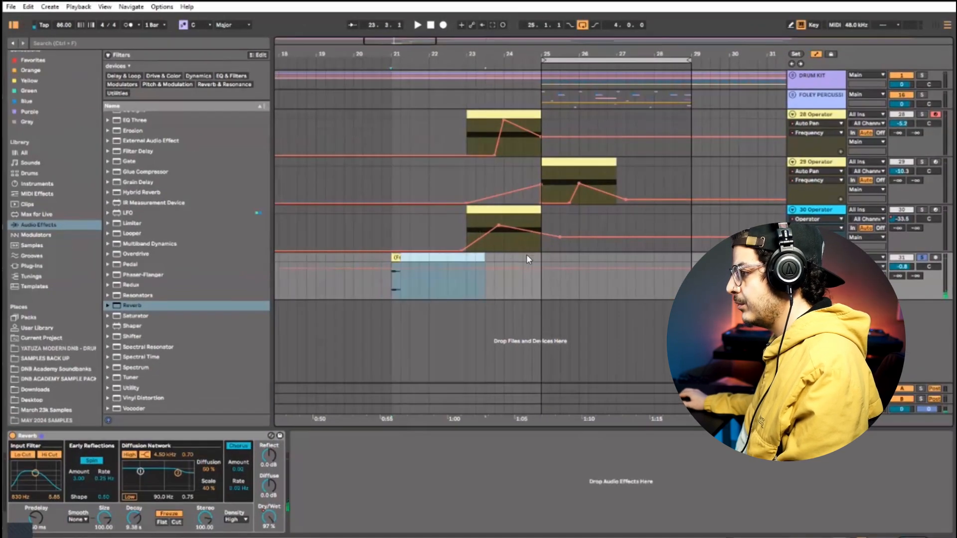
left_click(275, 514)
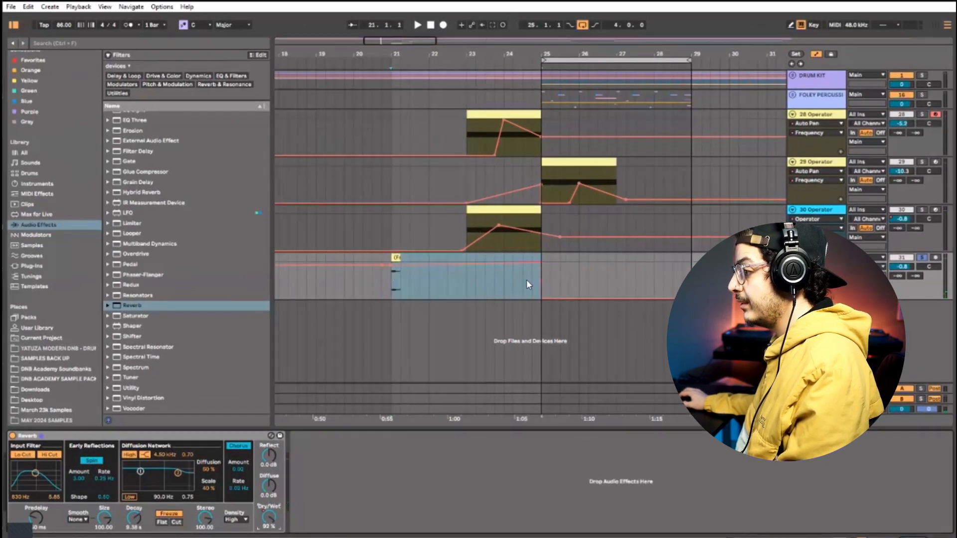
left_click(530, 265)
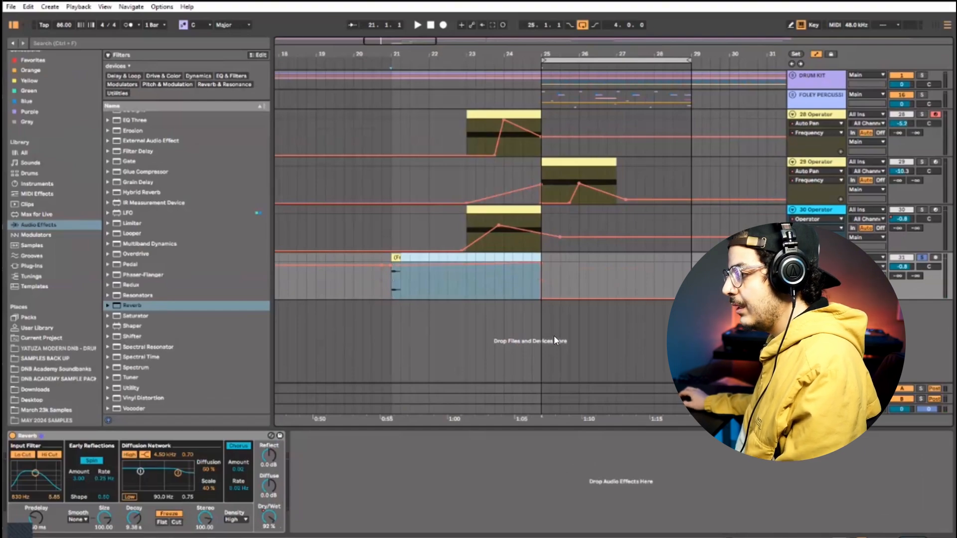
- Reshape the Reverb's dry/wet automation with a dip just before bar 21 and a high level through bar 25, then audition it
left_click(384, 289)
left_click_drag(391, 267, 502, 289)
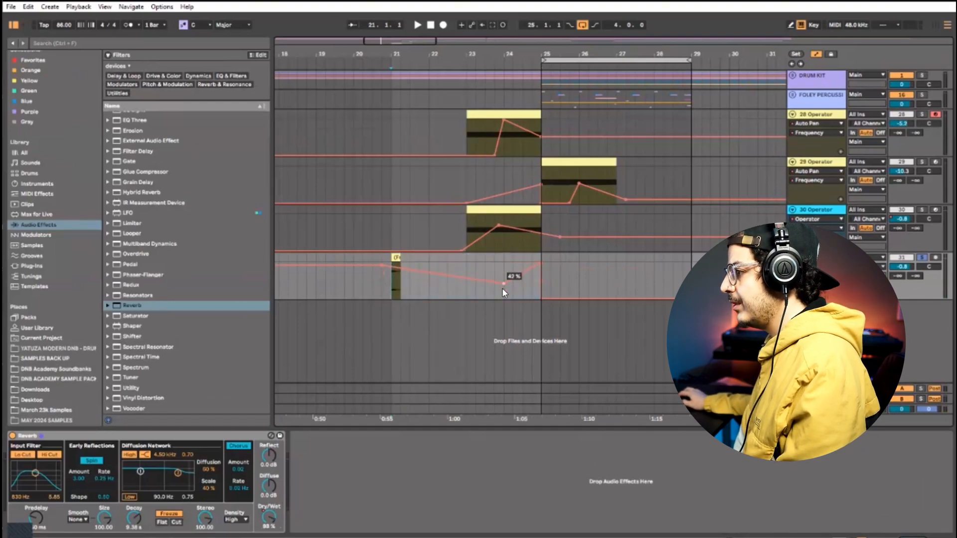
left_click_drag(392, 292, 540, 269)
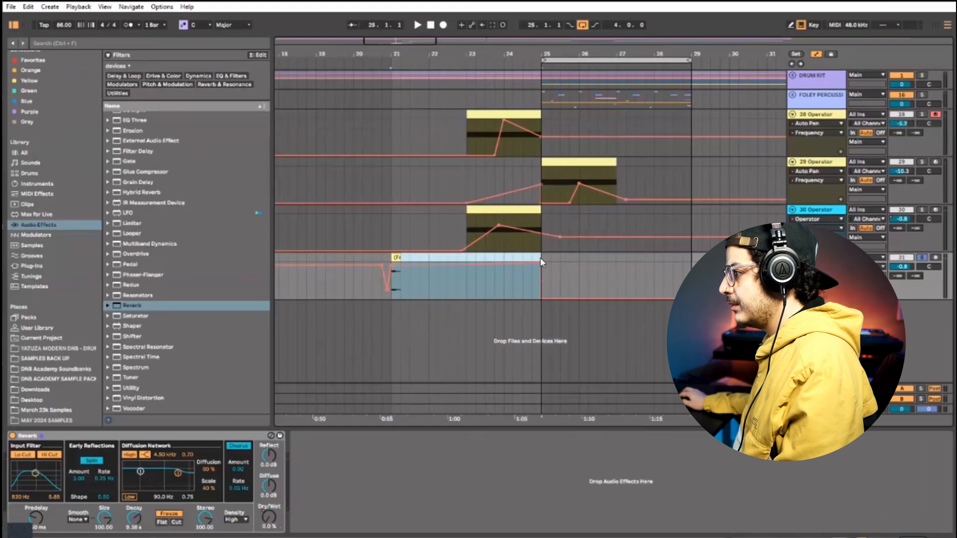
key("space")
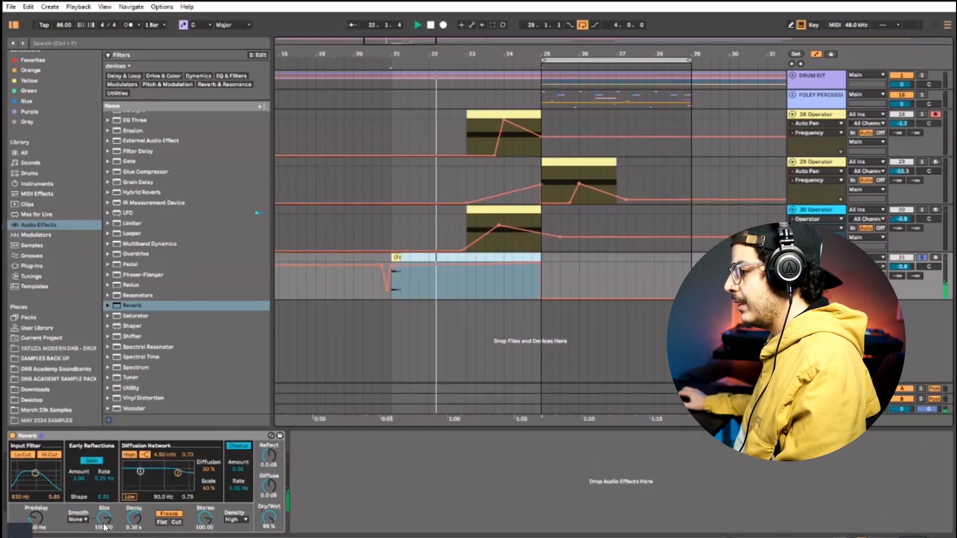
- Show the Reverb's Size automation and make it decline from bar 23 to 0.22 at bar 25
right_click(146, 453)
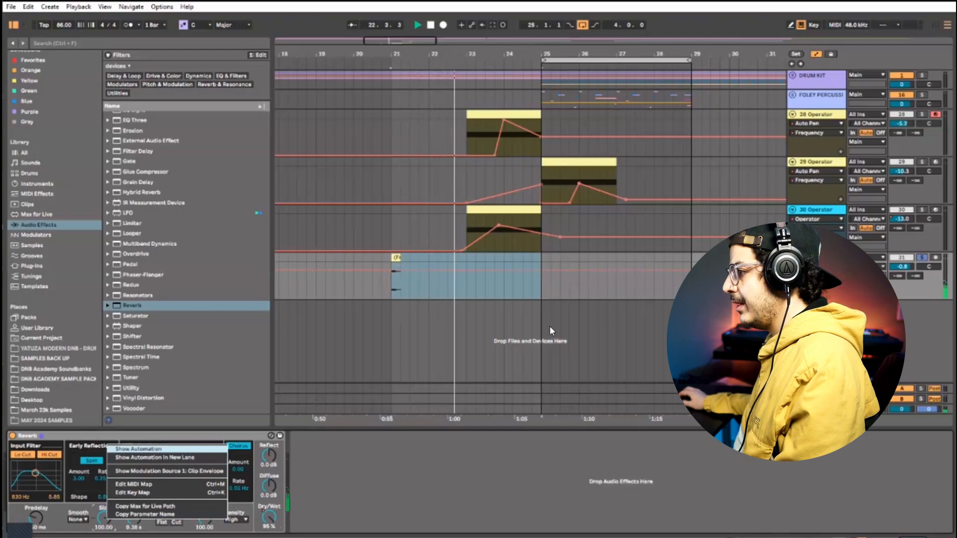
left_click(465, 268)
left_click_drag(516, 267, 519, 296)
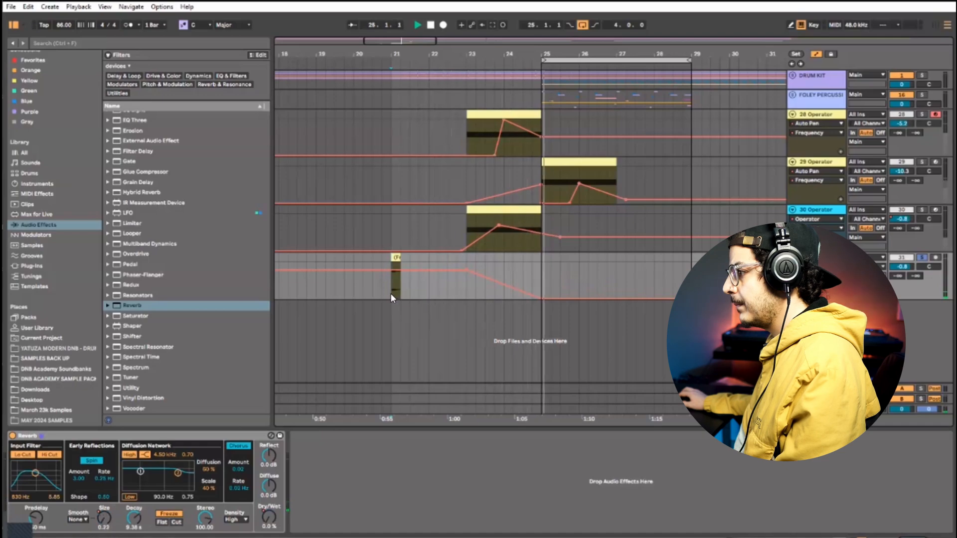
- Audition the slice and move the start of the Size decline from bar 23 back to just before bar 22
key("space")
key("space")
left_click(922, 258)
left_click(918, 258)
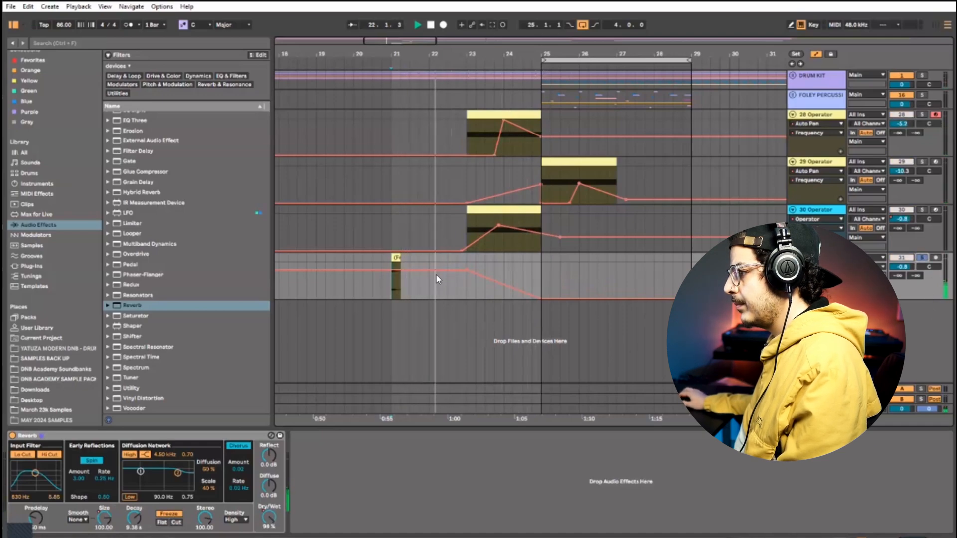
left_click_drag(436, 273, 421, 267)
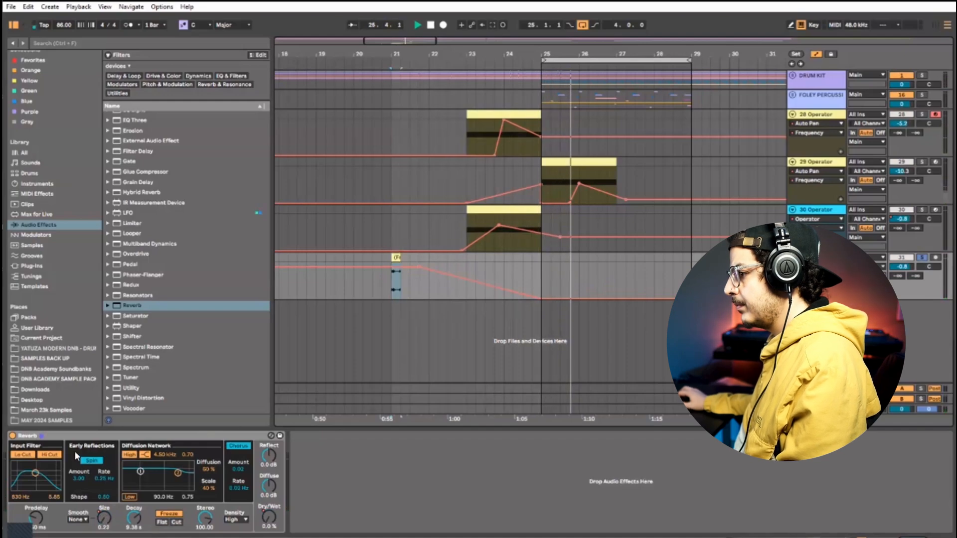
- Turn off the Hi Cut in the Reverb's input filter and audition the slice
left_click(49, 455)
key("space")
key("space")
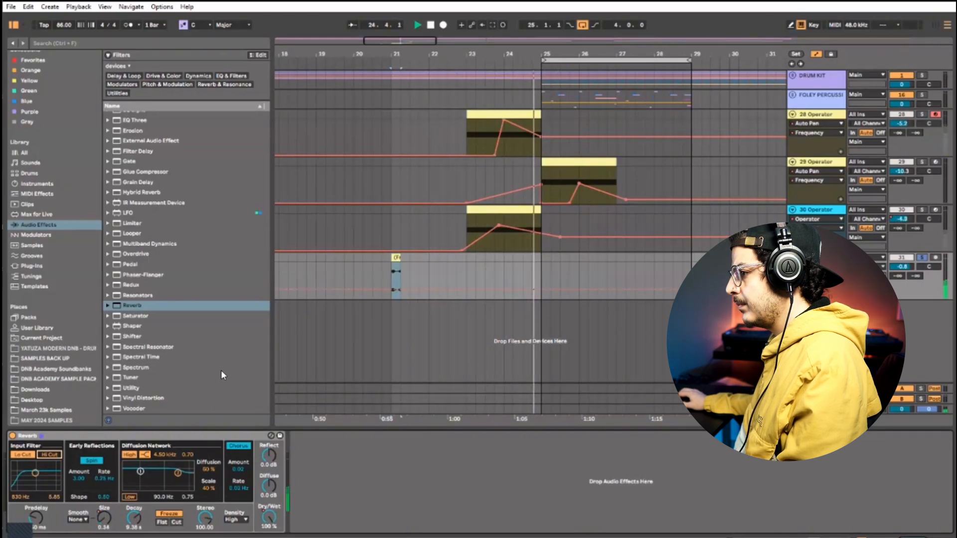
- Add an EQ Eight after the Reverb and make its first band a low cut at about 637 Hz
scroll(140, 205, "up", 3)
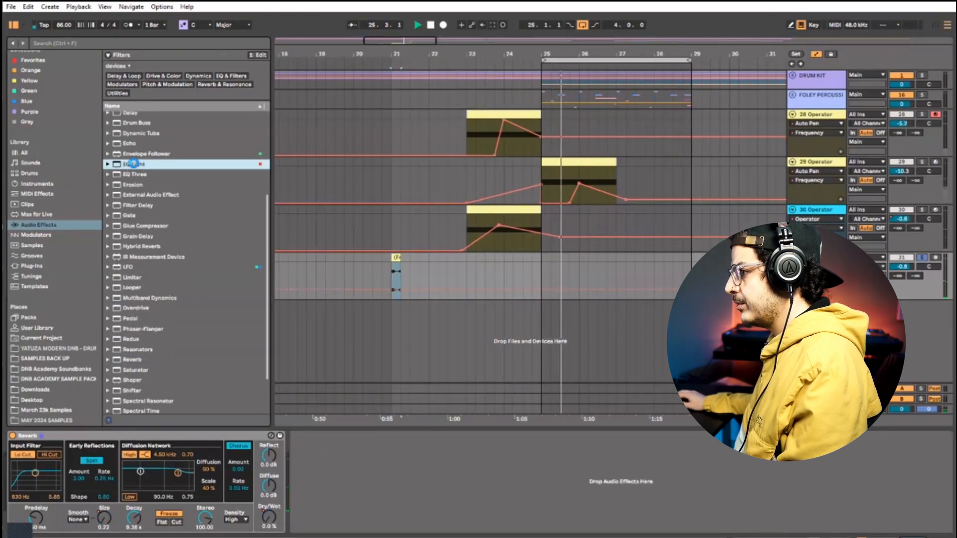
left_click_drag(134, 164, 319, 486)
left_click(334, 519)
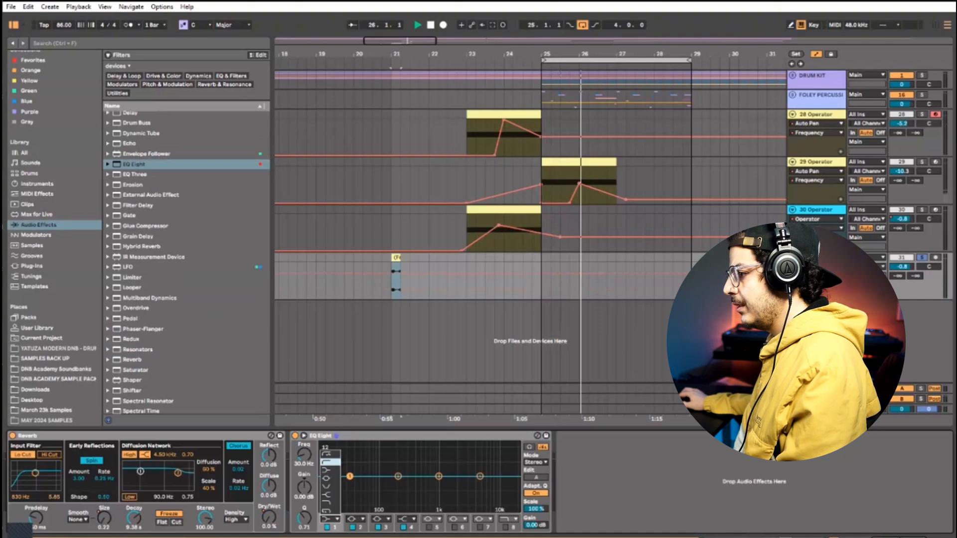
left_click(329, 463)
left_click_drag(304, 455, 304, 419)
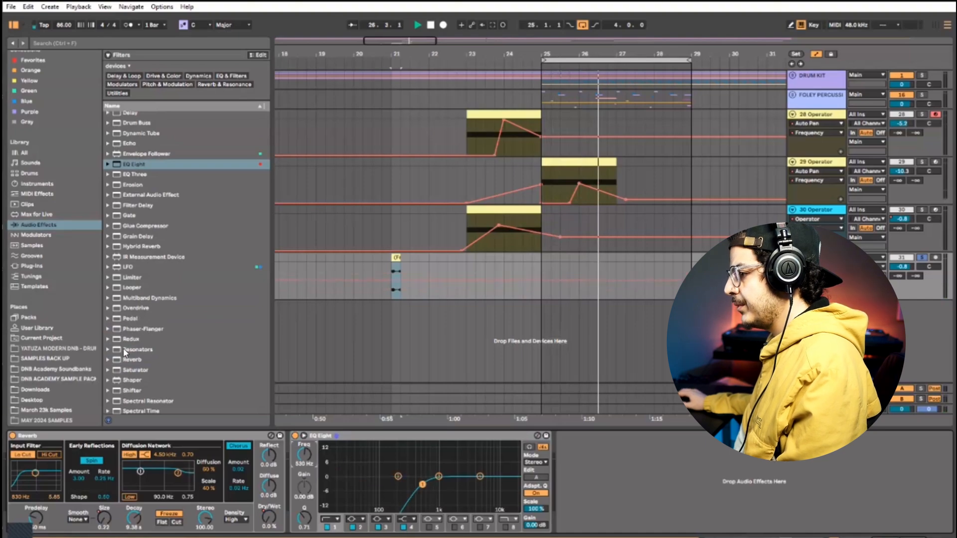
- Insert a Shifter between the Reverb and the EQ Eight and set its mode to Freq
scroll(124, 350, "down", 3)
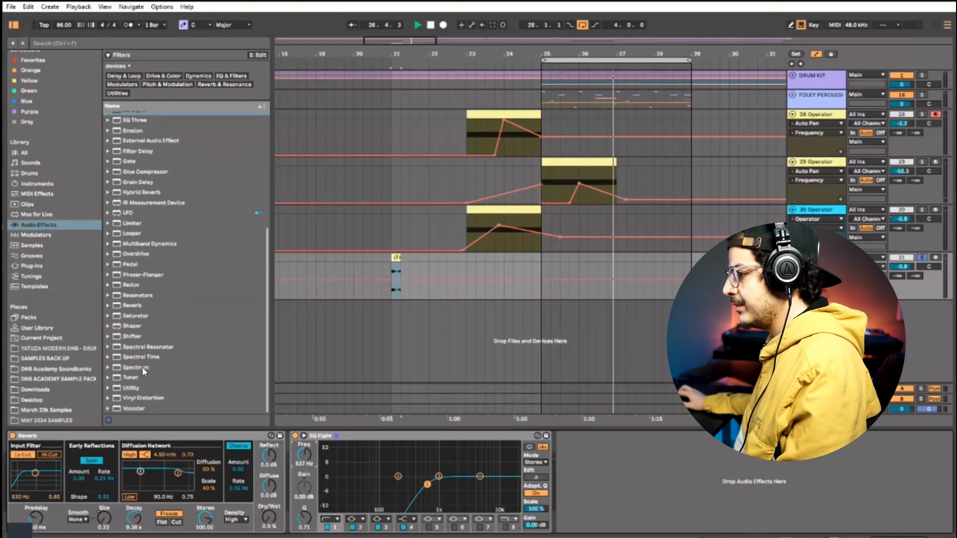
left_click(140, 336)
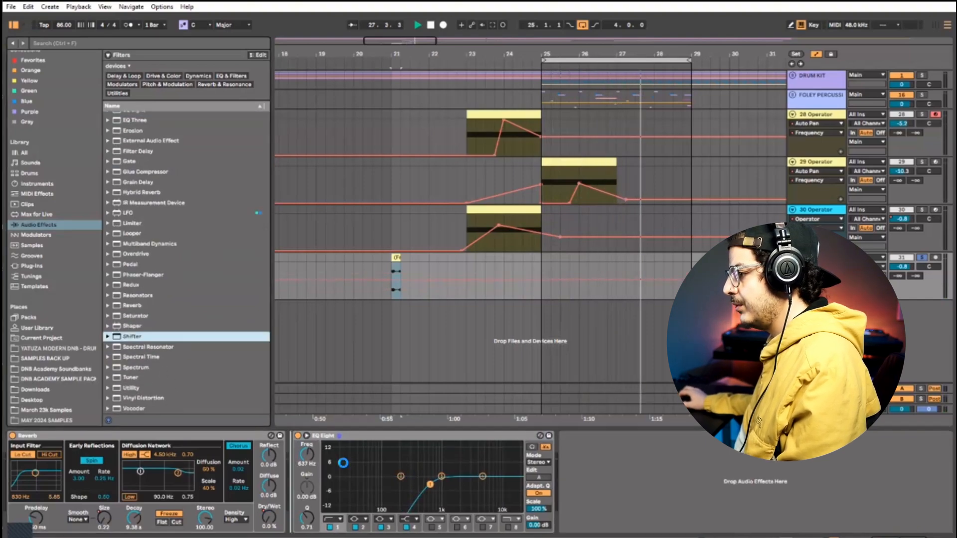
key("Return")
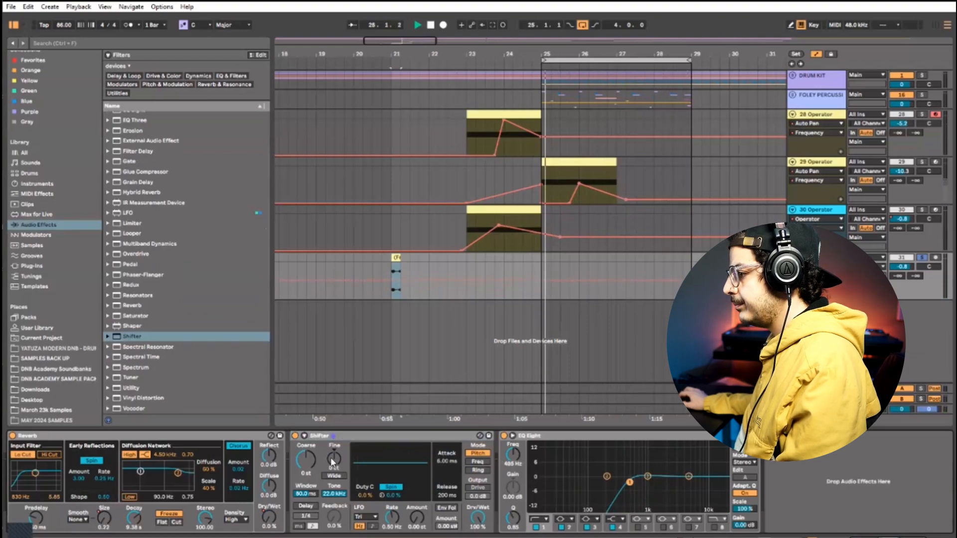
left_click(478, 461)
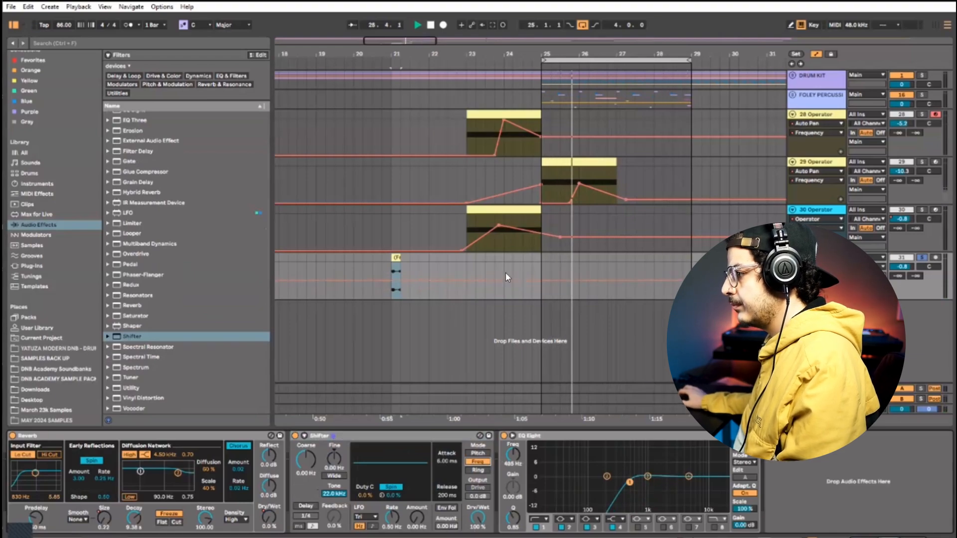
- Automate the Shifter's Fine frequency to rise from bar 23 to 500 Hz at bar 25
left_click(495, 281)
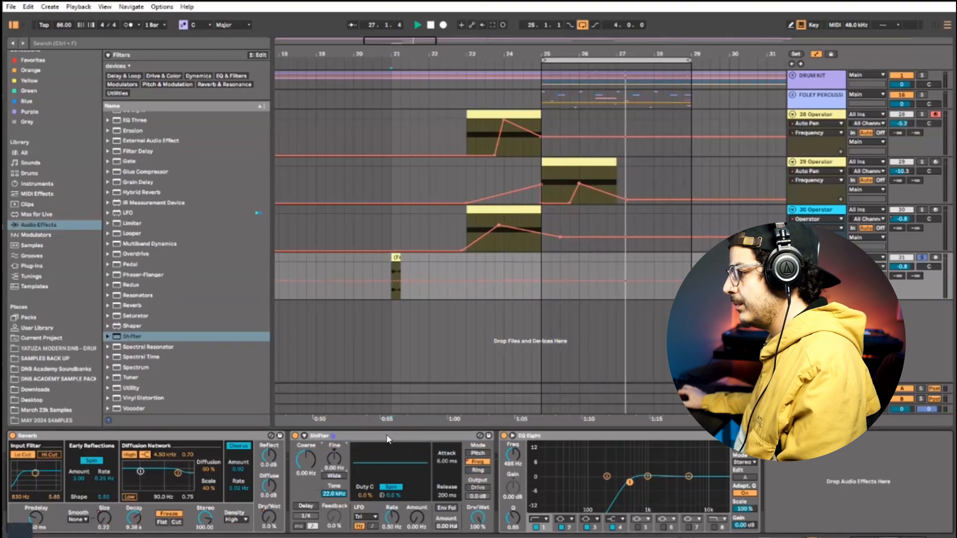
left_click(467, 280)
left_click_drag(541, 281, 541, 262)
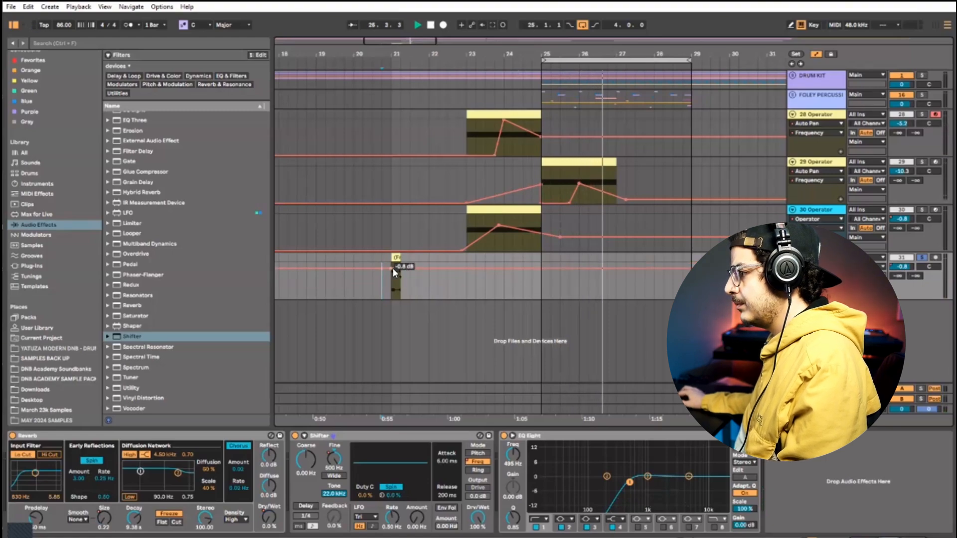
- Automate the audio track's volume to rise in a curve from silence at bar 21 to -0.8 dB at bar 25
left_click_drag(393, 268, 392, 298)
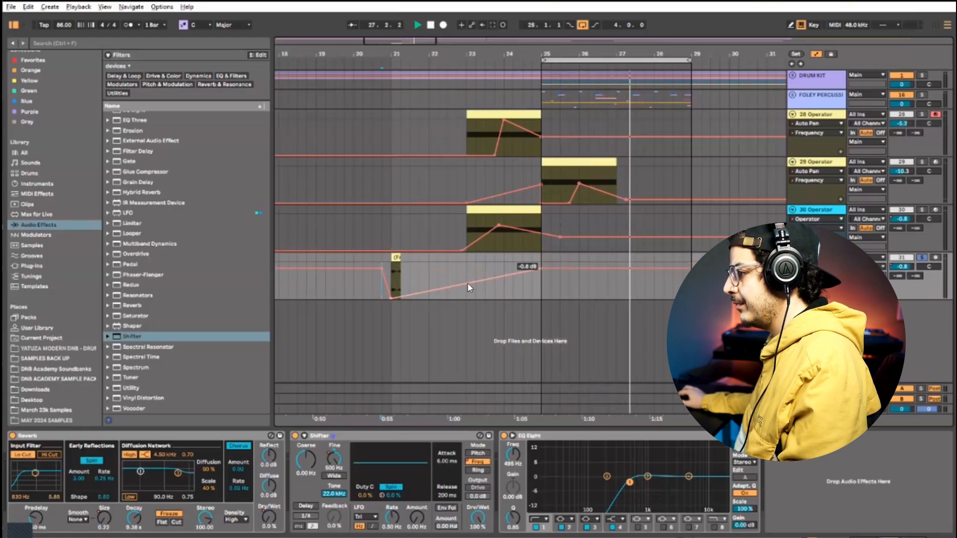
left_click_drag(469, 283, 469, 269)
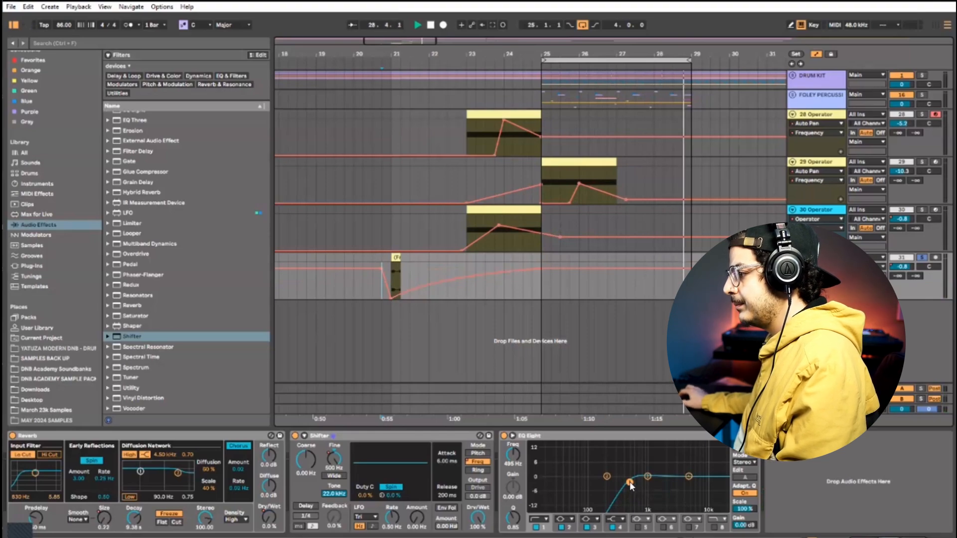
- Raise the EQ Eight low cut to about 1.58 kHz and automate its frequency to fall to about 785 Hz at bar 25
left_click_drag(514, 455, 517, 456)
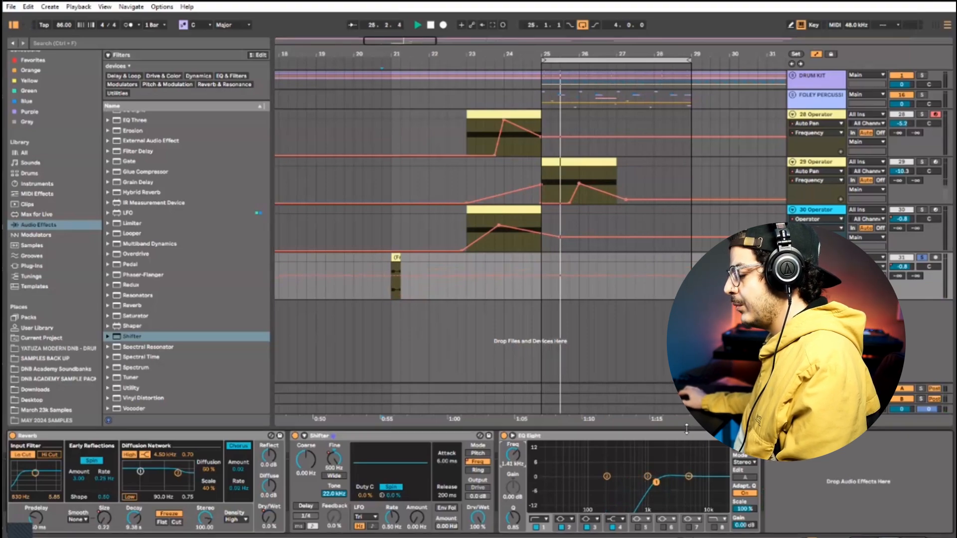
left_click(381, 304)
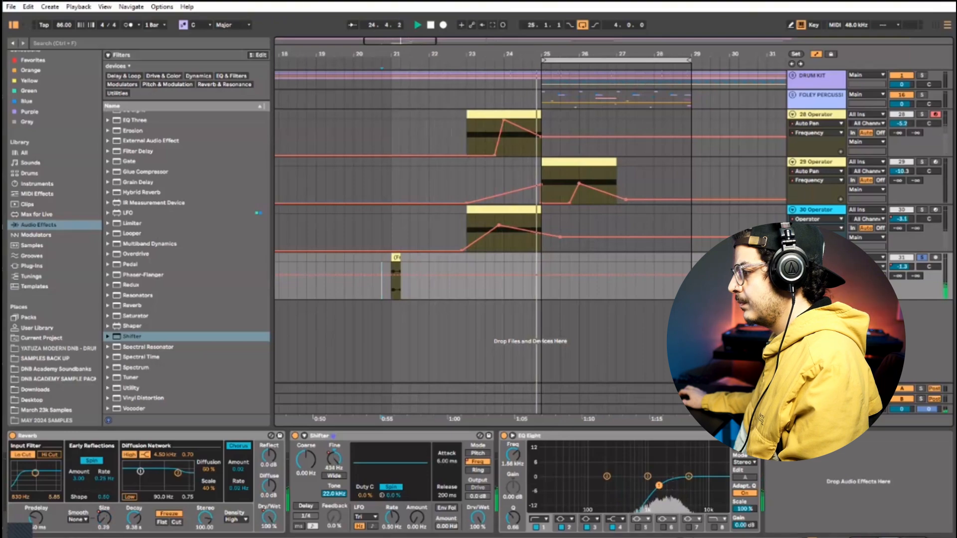
right_click(517, 459)
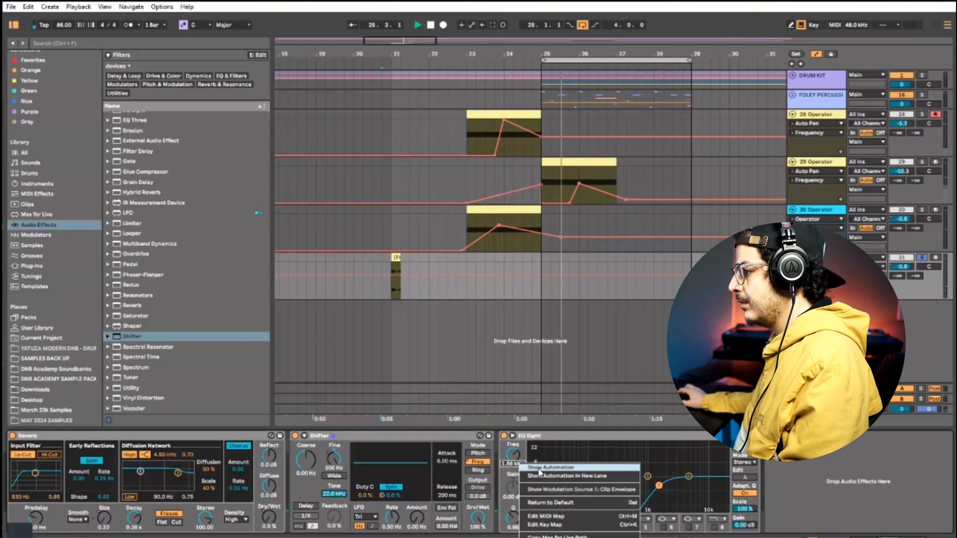
left_click(538, 469)
left_click_drag(390, 277, 389, 273)
left_click_drag(541, 270, 541, 279)
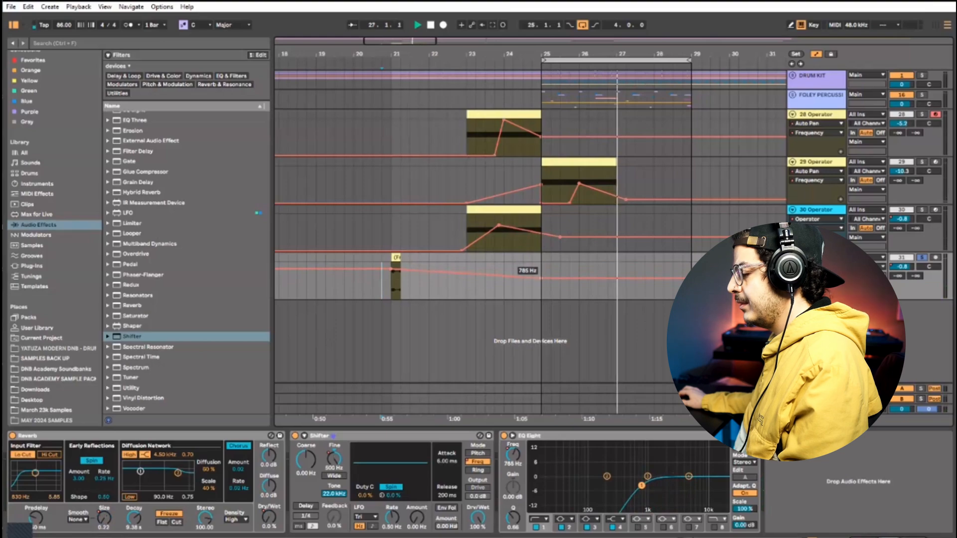
- Audition the processed audio transition from bar 21
left_click(392, 290)
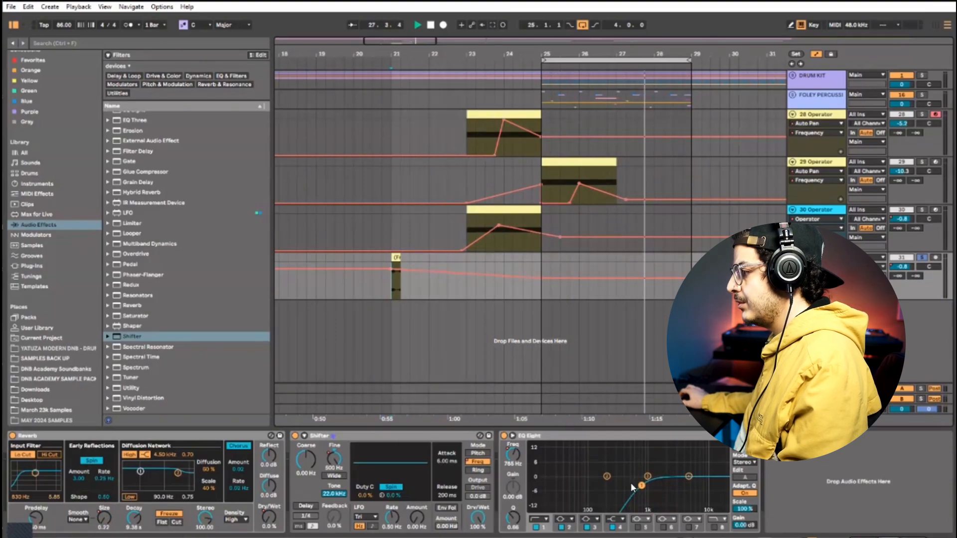
key("space")
key("space")
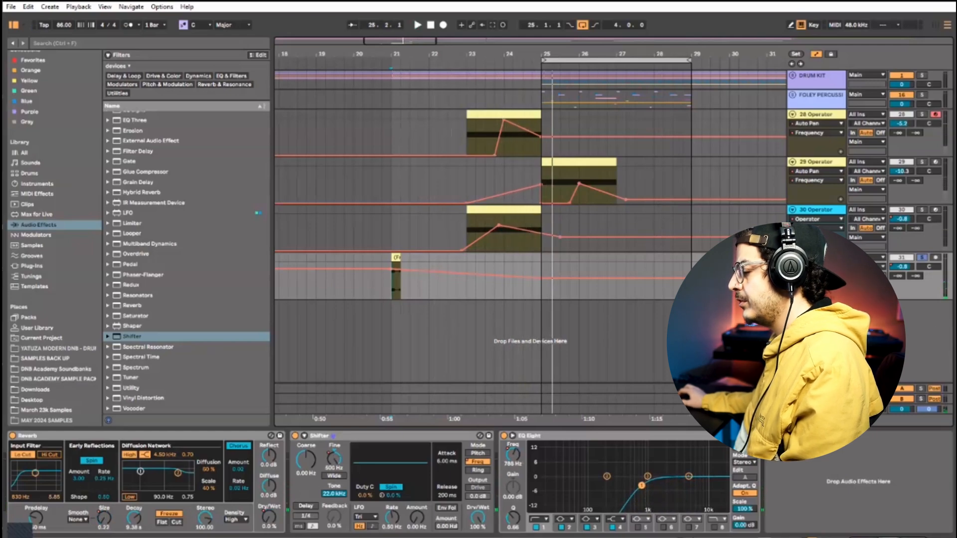
- Unsolo the audio track, reactivate the Operator tracks, and play the effects with the full mix
left_click(922, 258)
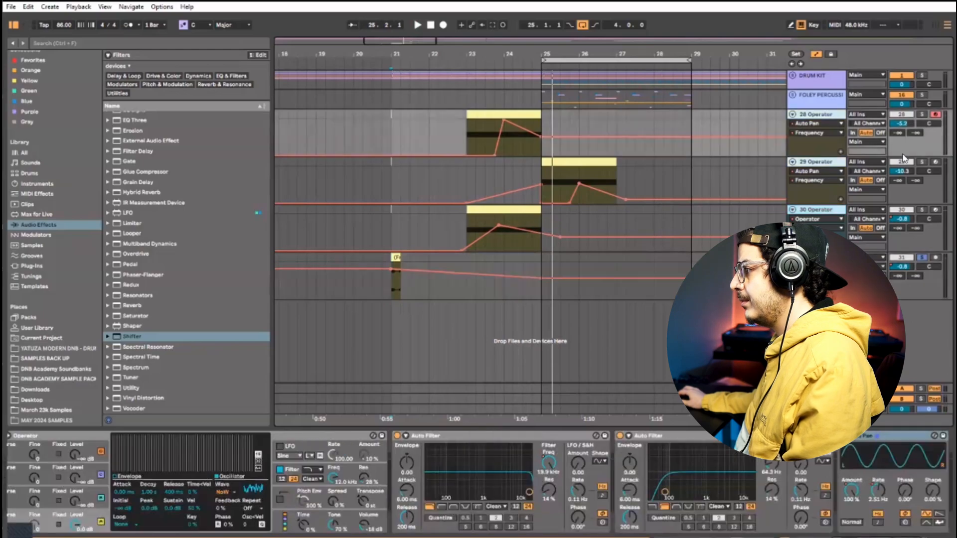
key("space")
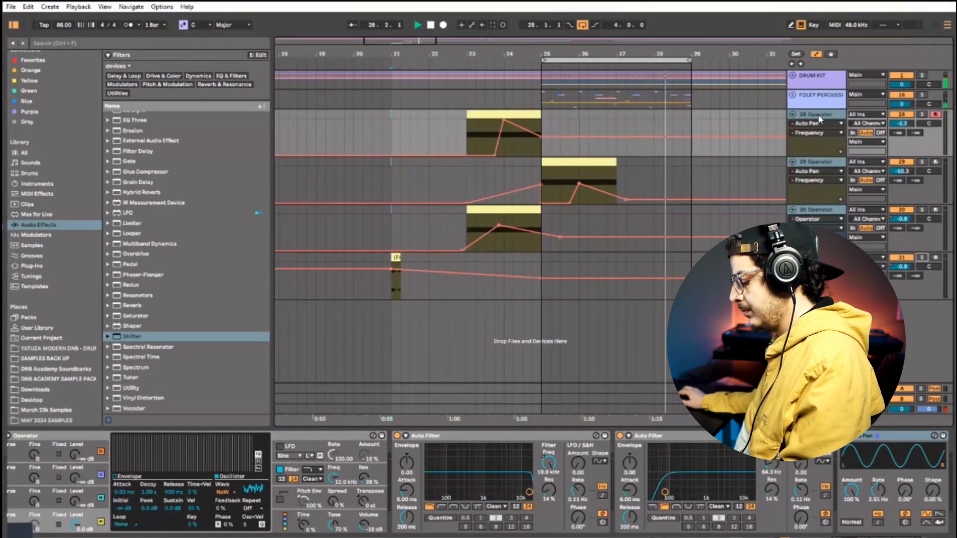
key("space")
- Group the three Operator tracks with the audio track, then solo the group and audition it from bar 21
key("ctrl+g")
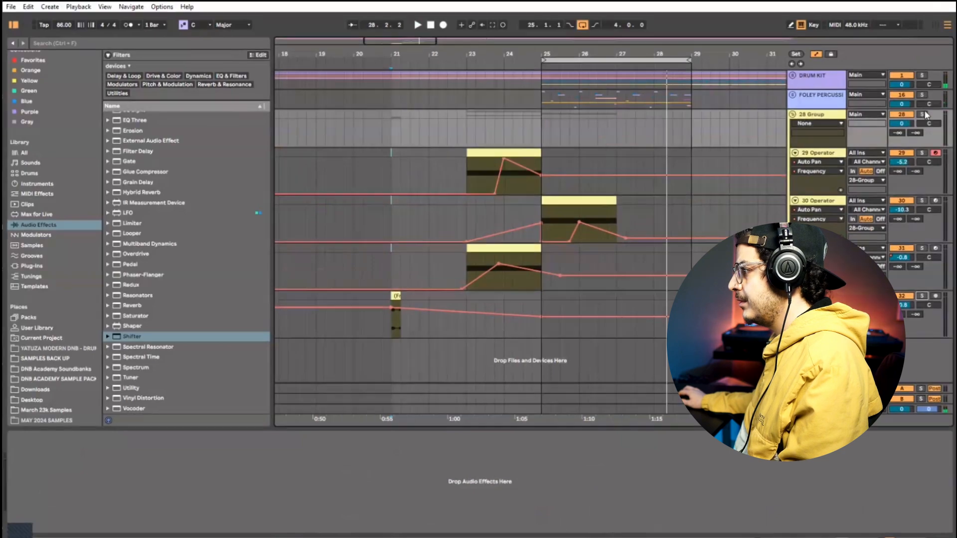
left_click(388, 127)
key("space")
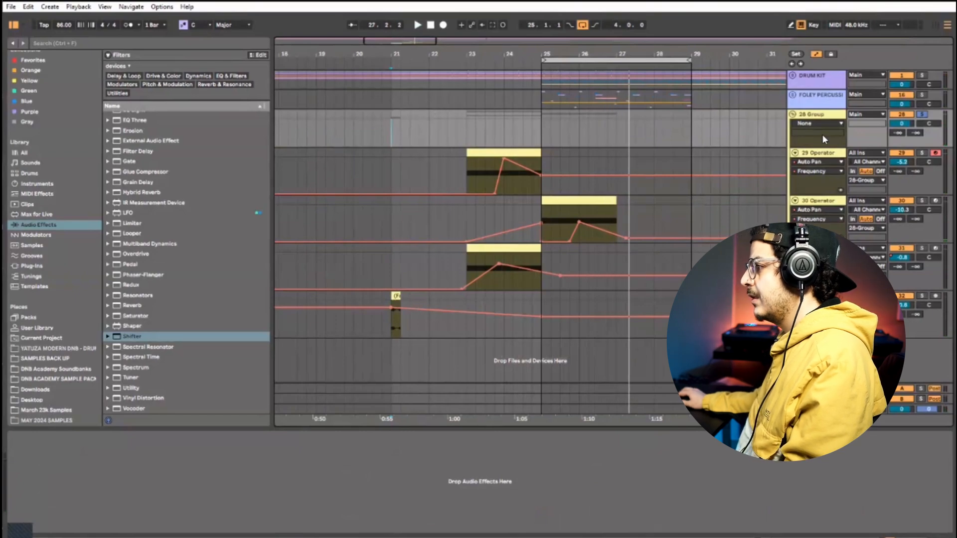
- Collapse the new group and insert an audio track below it
left_click(793, 115)
right_click(801, 116)
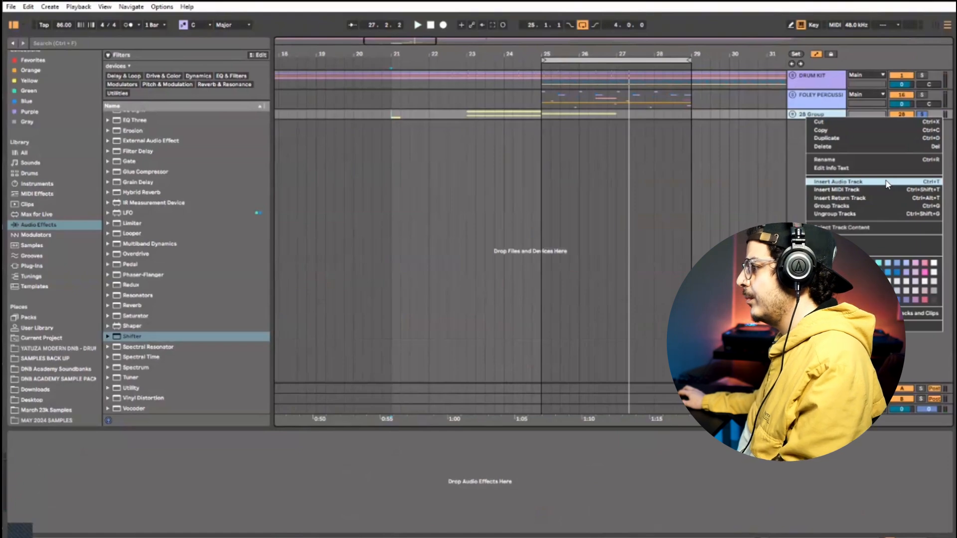
left_click(825, 181)
- Rename the effects group as FX BUSS
left_click(824, 116)
key("ctrl+r")
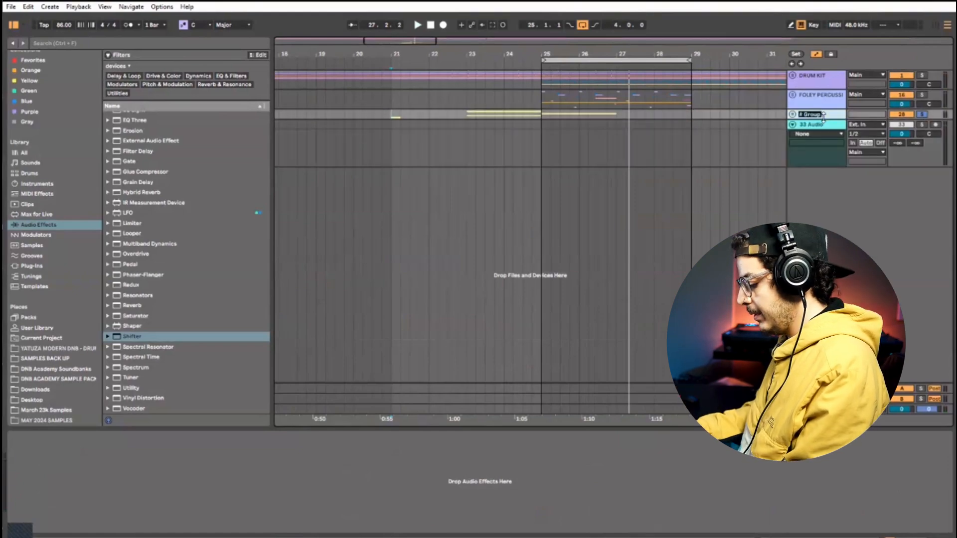
type("FX")
key("Return")
type("BUSS")
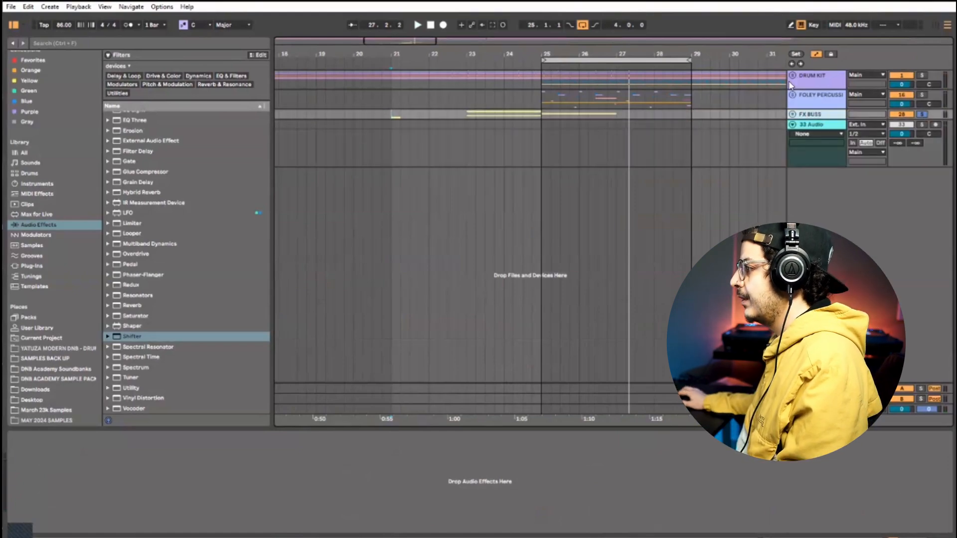
- Unfold the DRUM KIT group and copy the first hit of the frozen MIDI MAIN KICK_1 clip at bar 25
left_click(792, 76)
scroll(701, 212, "down", 10)
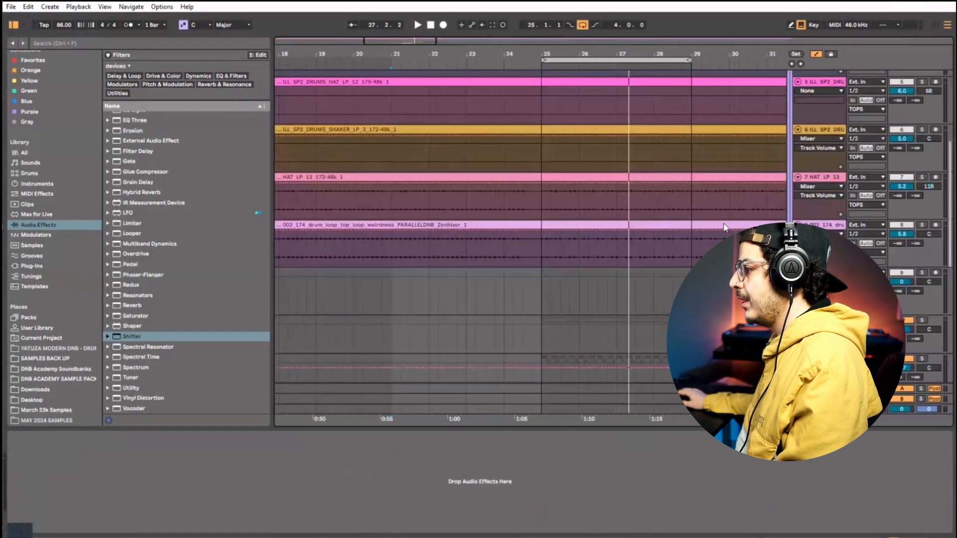
scroll(697, 220, "down", 3)
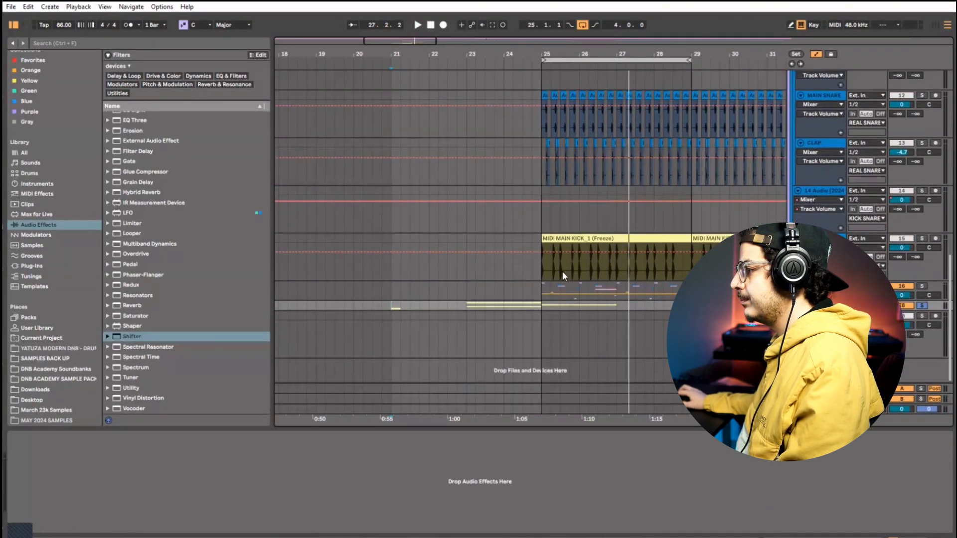
left_click(564, 264)
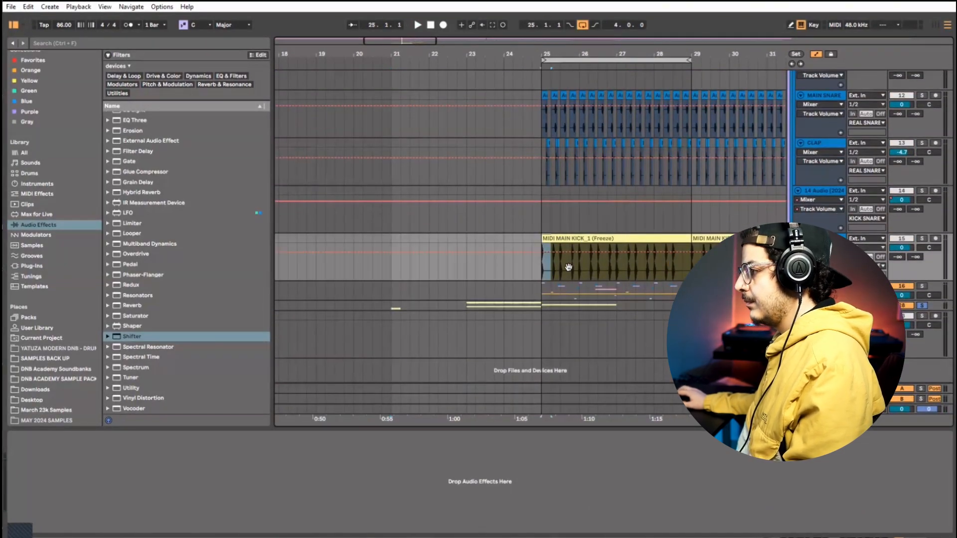
- Collapse all tracks, then paste the copied kick hit at bar 21 on the new audio track below FX BUSS
left_click(821, 286)
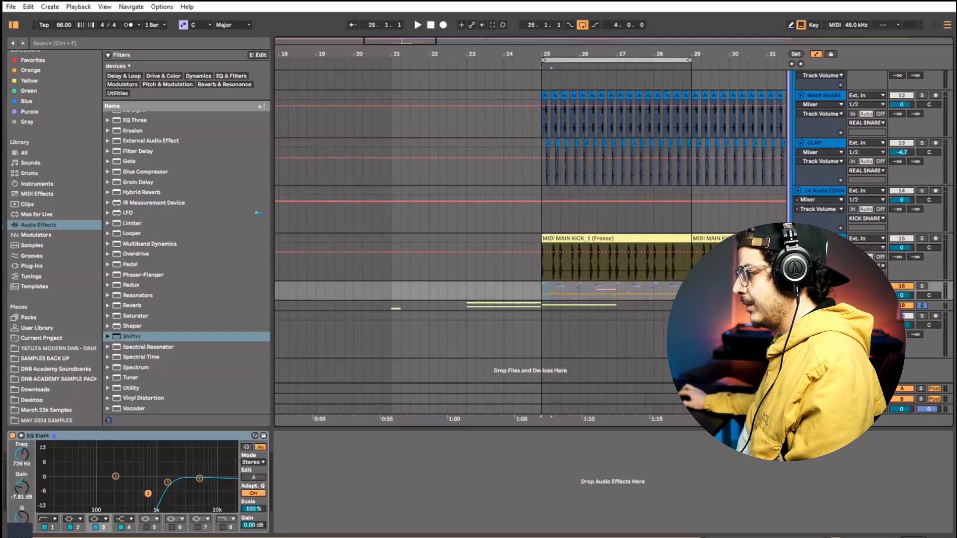
left_click(822, 316, "shift")
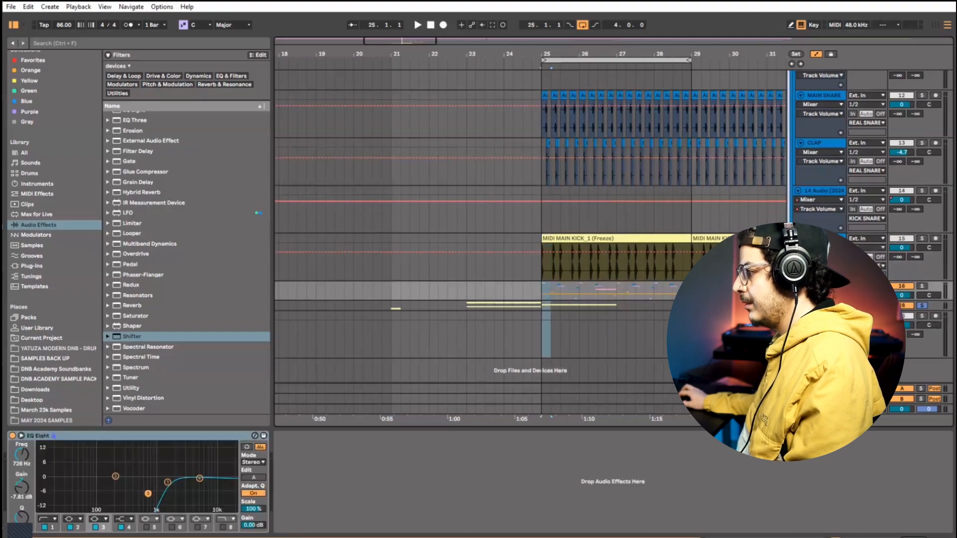
left_click(798, 286)
left_click(798, 286, "alt")
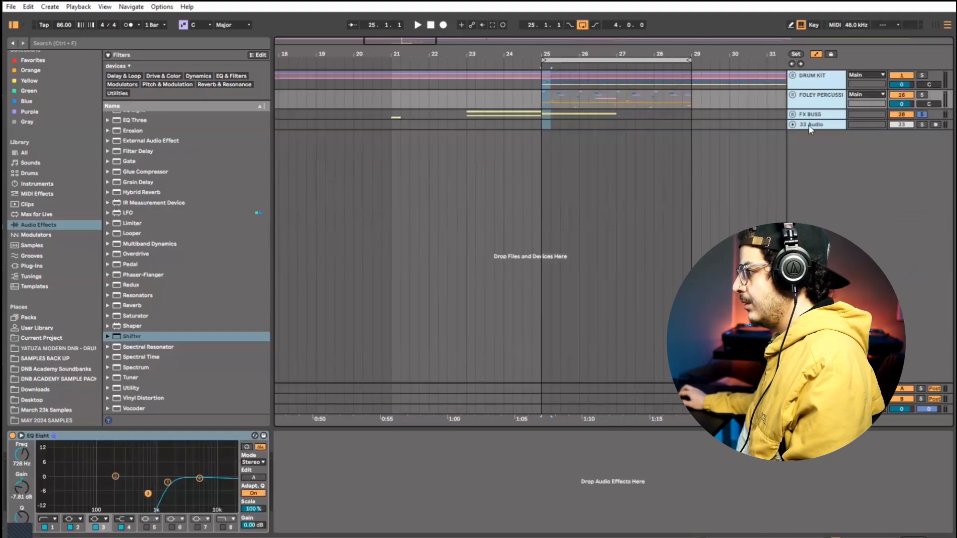
left_click(809, 125)
left_click(793, 124)
left_click(392, 122)
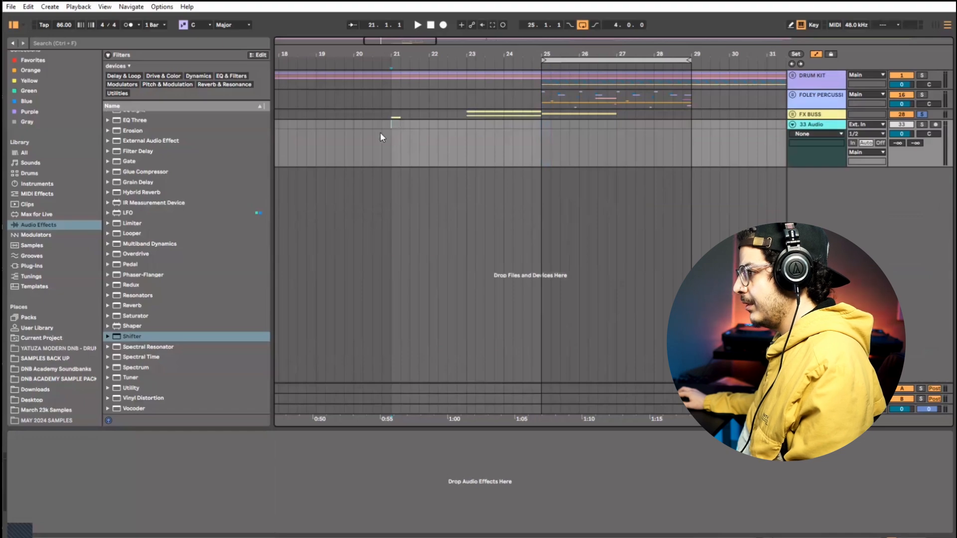
key("ctrl+v")
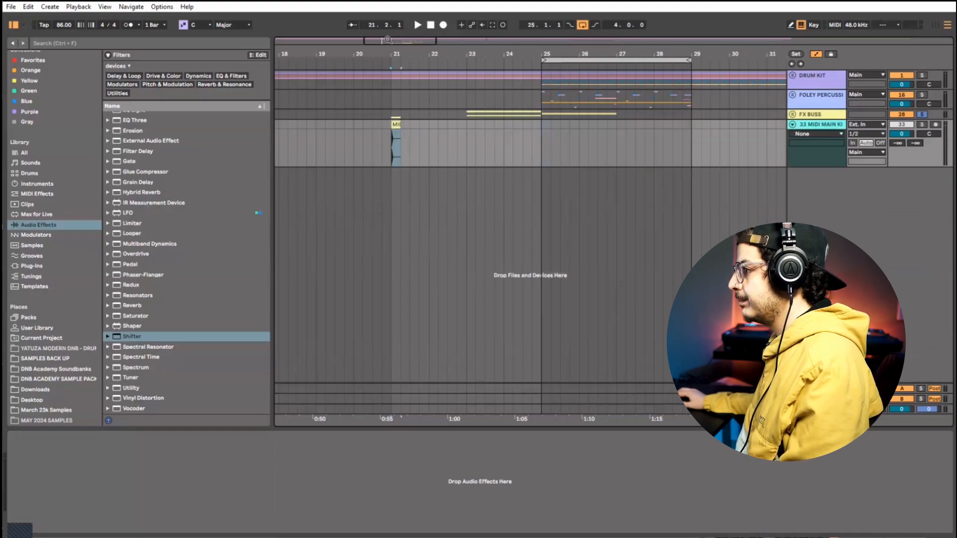
- Lower the pasted kick track's volume to about -3.8 dB and solo the track
left_click_drag(410, 54, 505, 61)
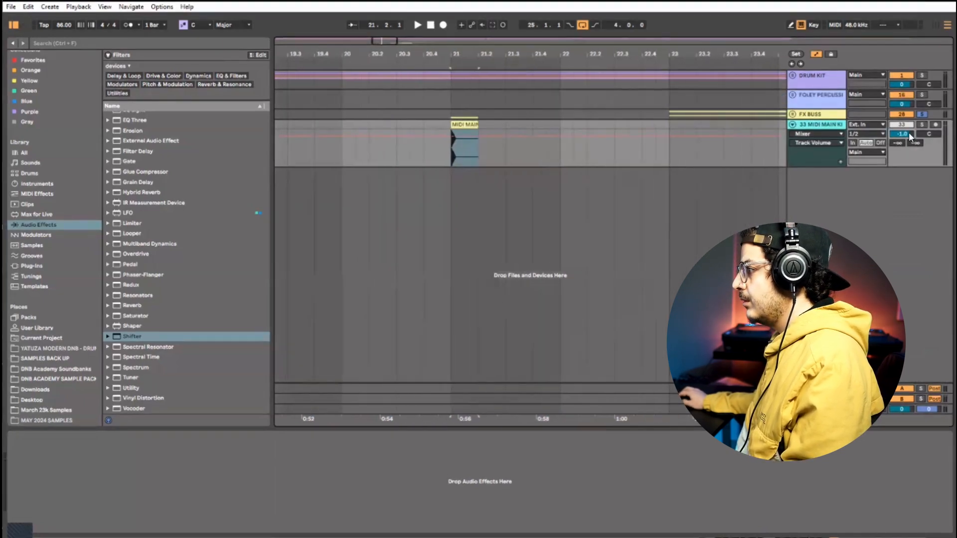
left_click_drag(909, 136, 909, 142)
left_click(922, 125)
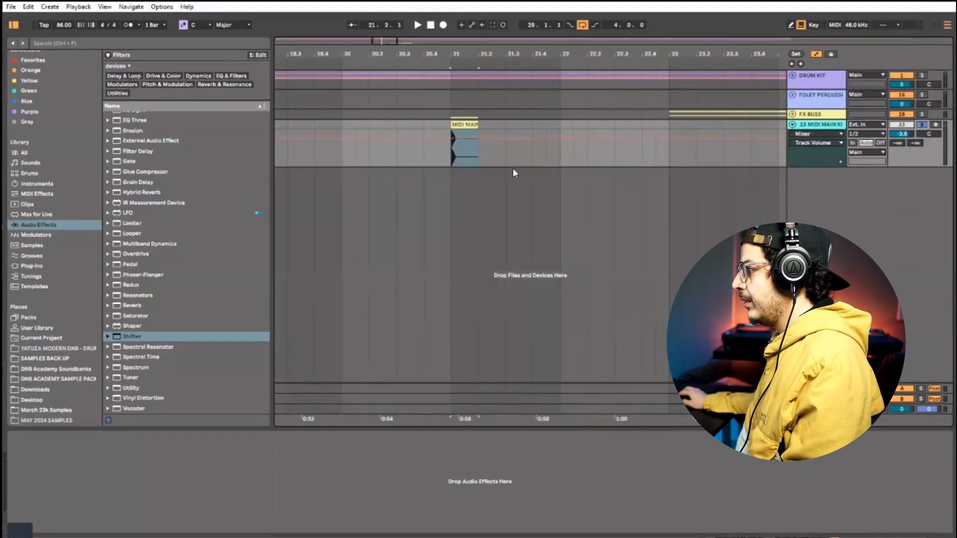
- Duplicate the kick audio track and add an Auto Filter to both kick tracks
right_click(825, 131)
left_click(846, 145)
scroll(160, 150, "up", 5)
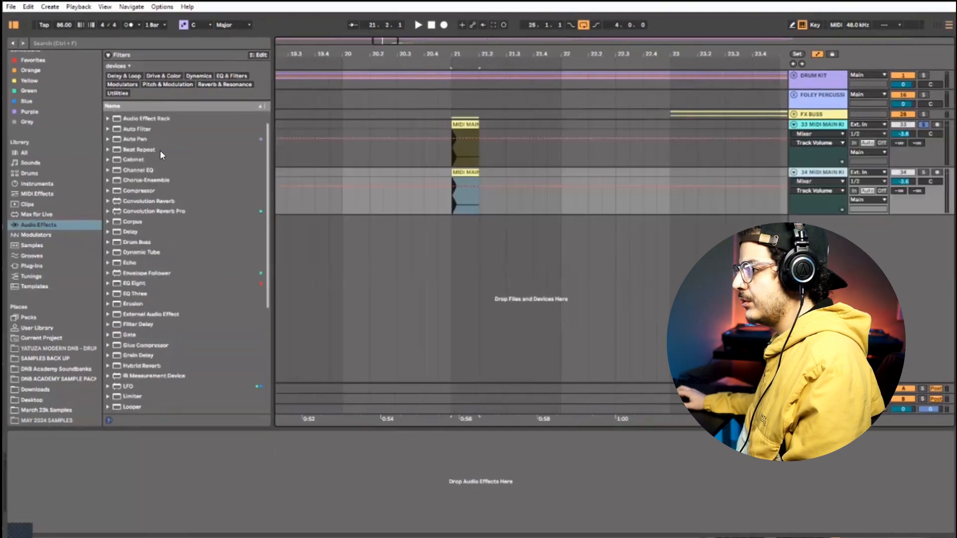
scroll(160, 151, "up", 1)
left_click_drag(158, 149, 544, 183)
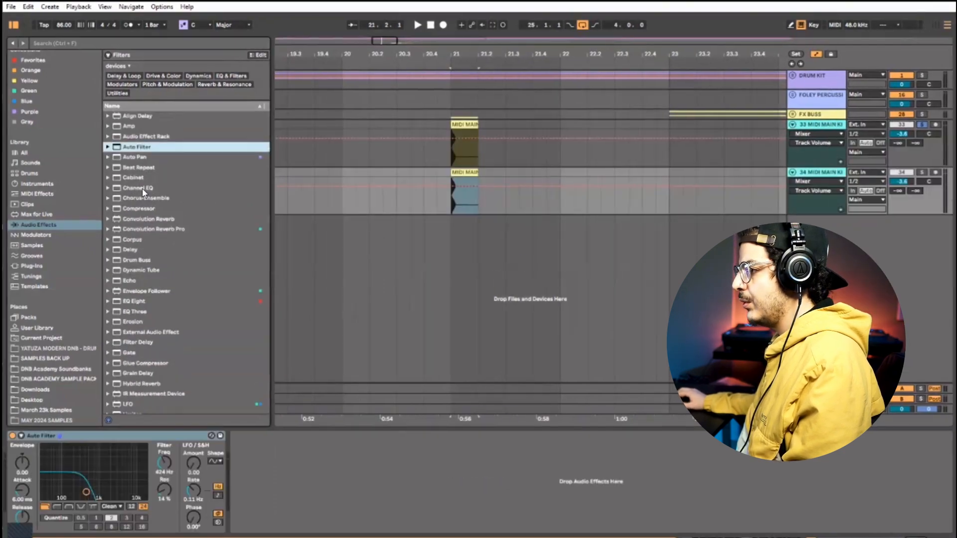
- Add Reverb to the first kick track with a 5.96 s decay, Freeze on, and Flat, Cut and the input Hi Cut off
scroll(248, 283, "down", 6)
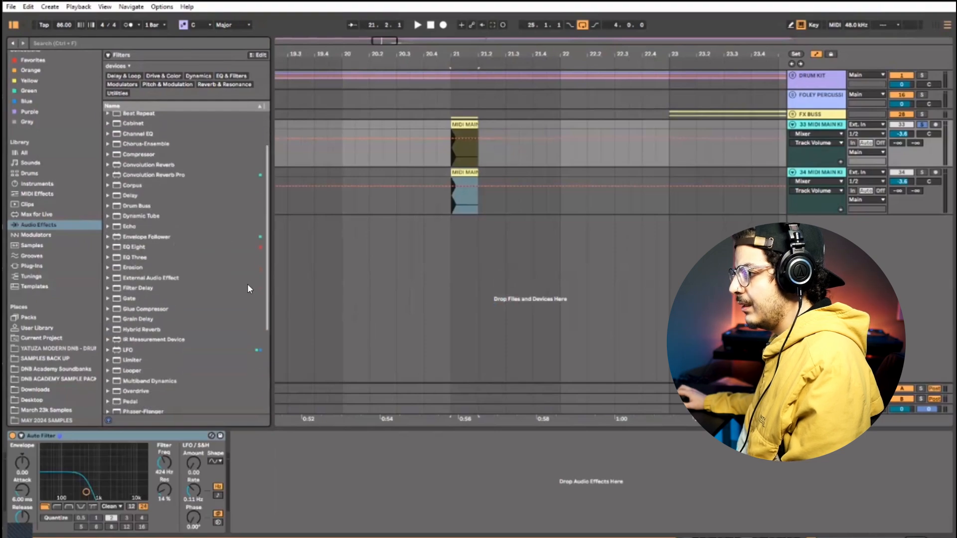
scroll(185, 356, "down", 2)
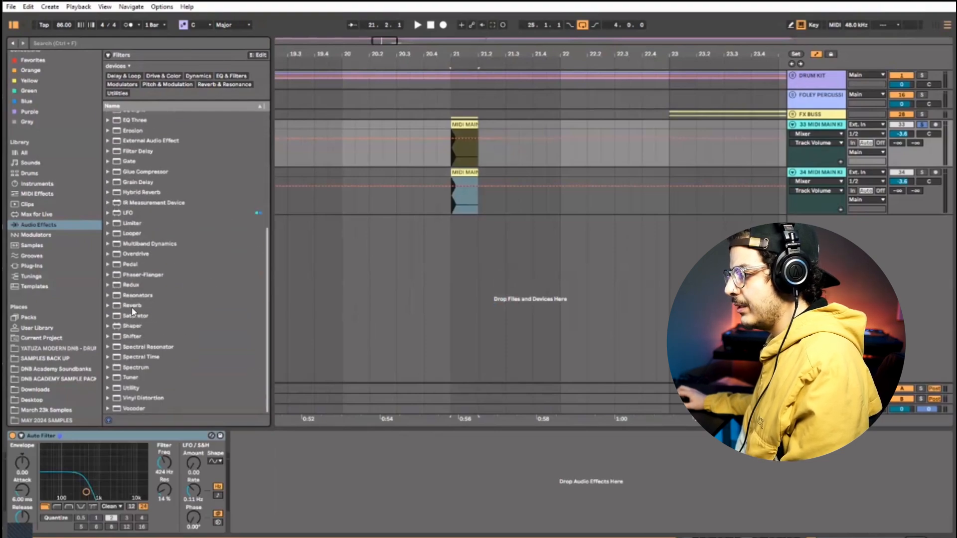
left_click_drag(132, 307, 291, 519)
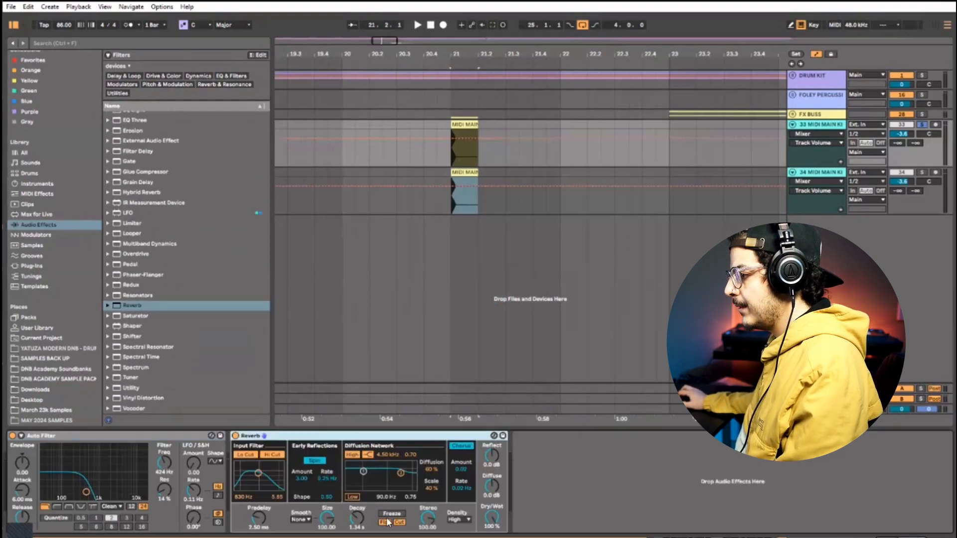
left_click_drag(357, 519, 357, 511)
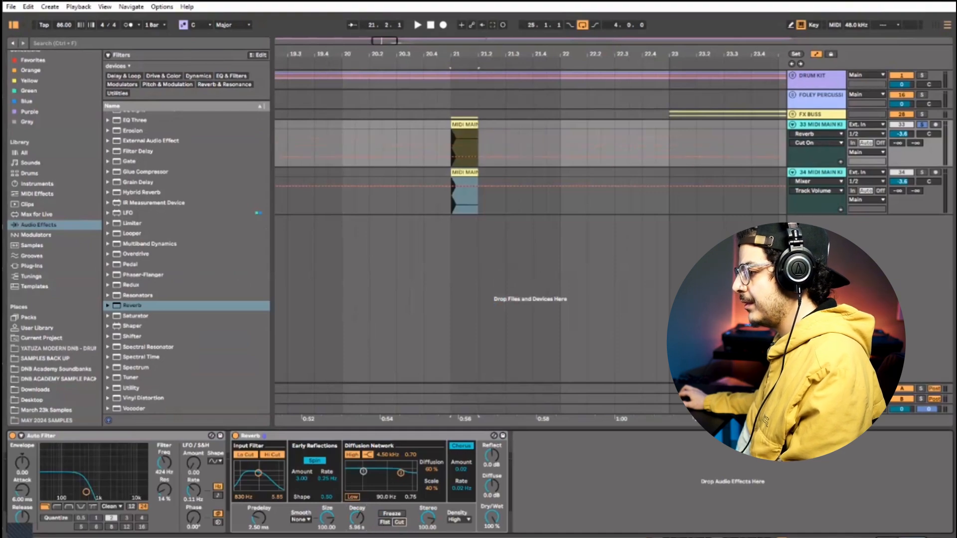
left_click(392, 514)
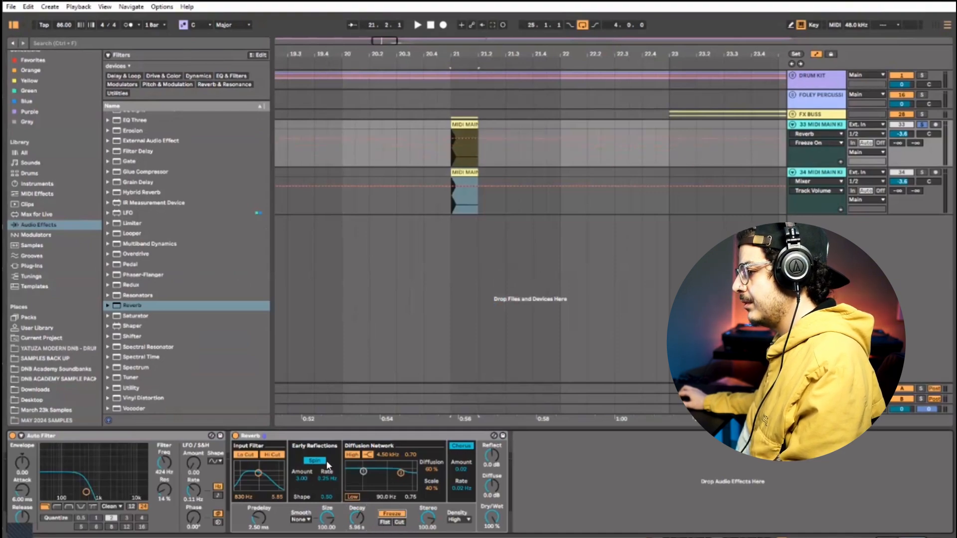
left_click(275, 454)
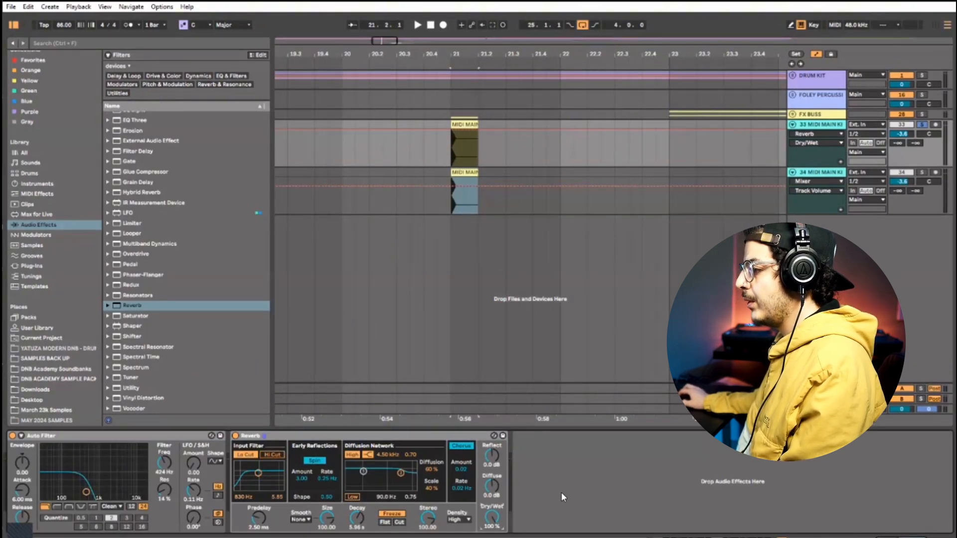
- Automate the duplicate kick track's volume to fade out completely from bar 21 to bar 23, and audition it soloed
left_click(449, 186)
left_click_drag(469, 185, 669, 213)
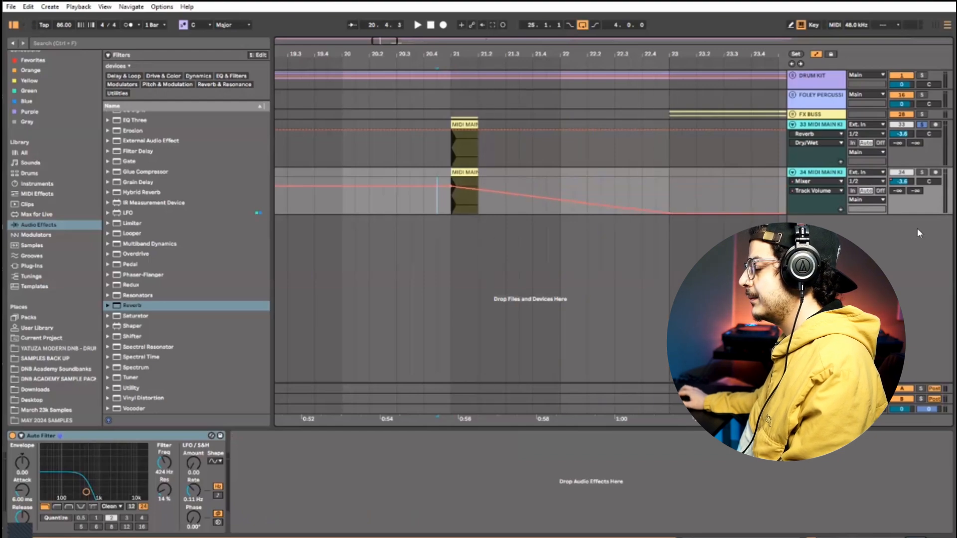
left_click(923, 172)
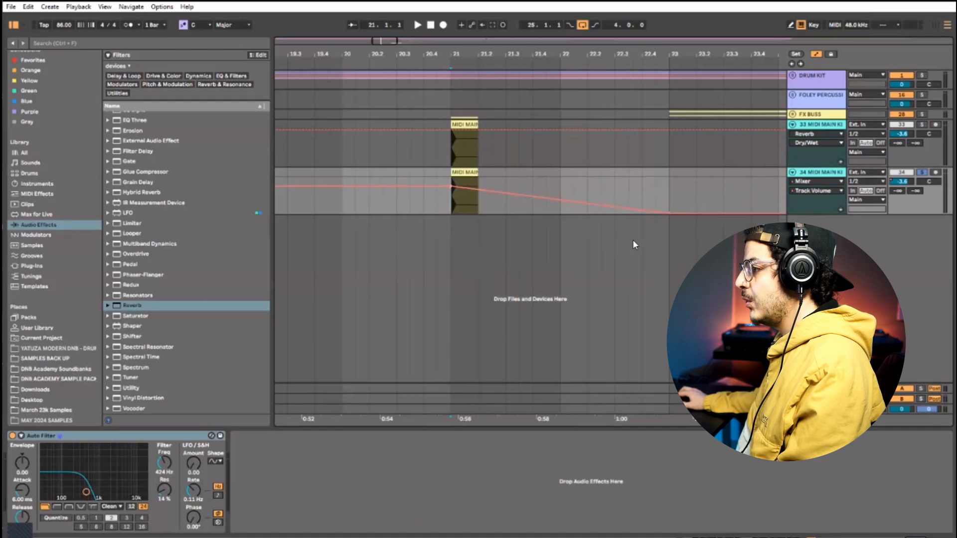
key("space")
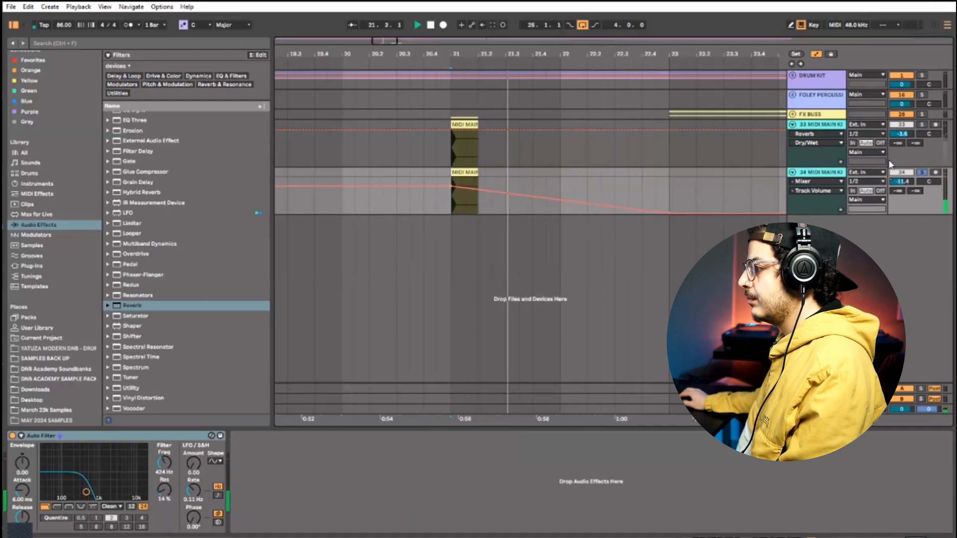
- Solo the first kick track and audition its frozen reverb from bar 21, switching the Reverb off and back on
left_click(922, 125)
key("space")
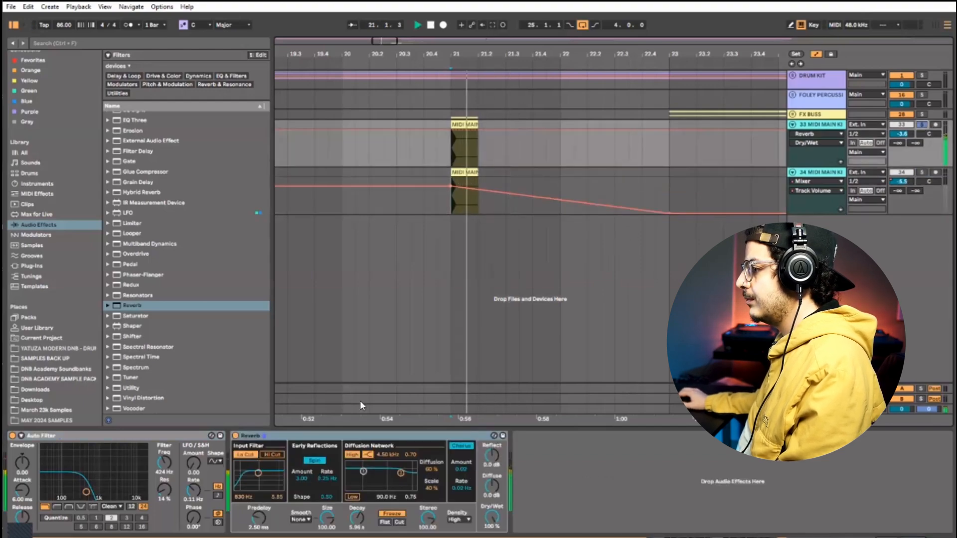
key("space")
left_click(236, 436)
left_click(235, 436)
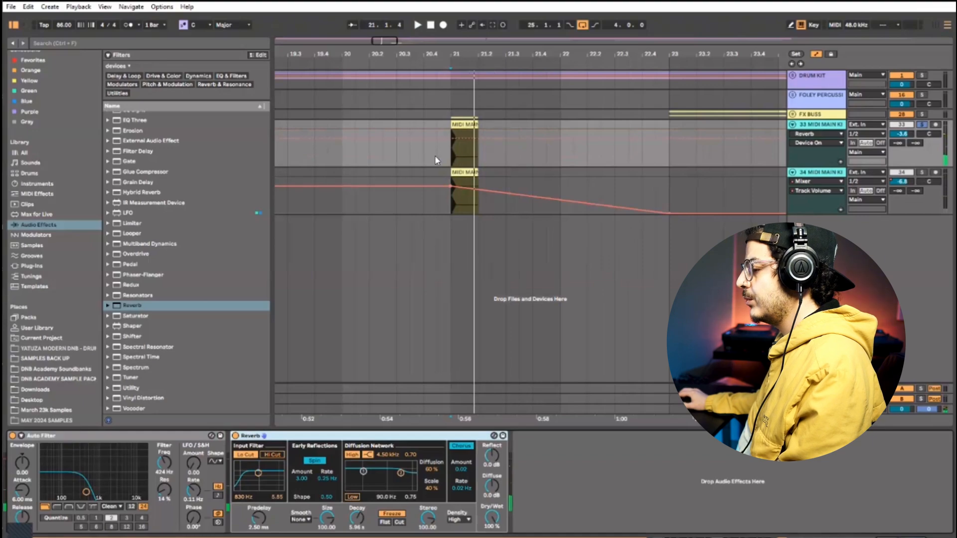
key("space")
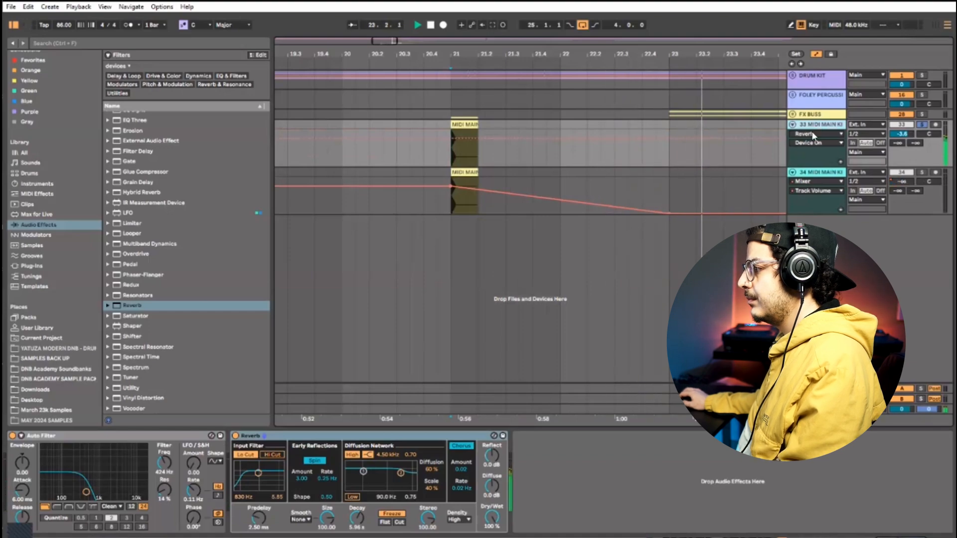
- Automate the first kick track's Reverb Dry/Wet from 100% at bar 21 down to 0% one beat before bar 25
right_click(492, 517)
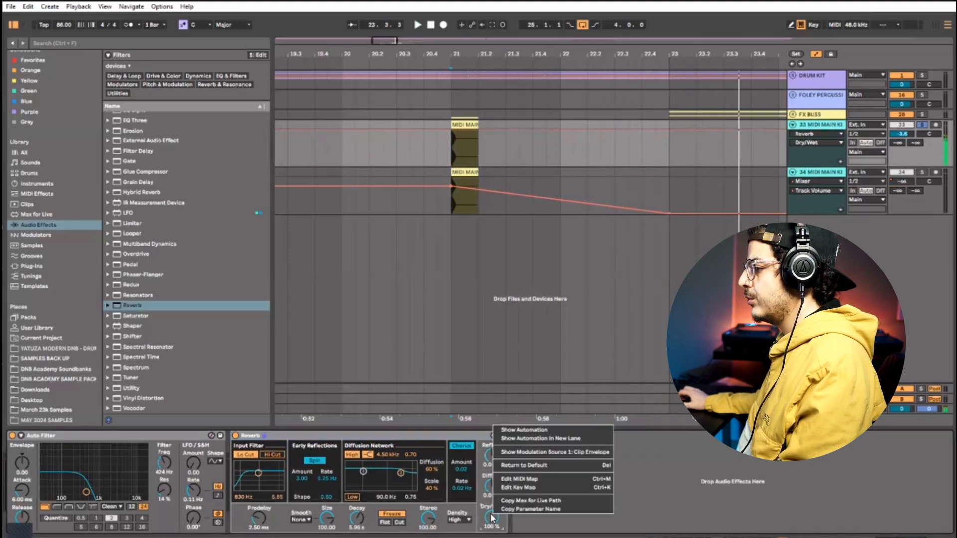
left_click(543, 431)
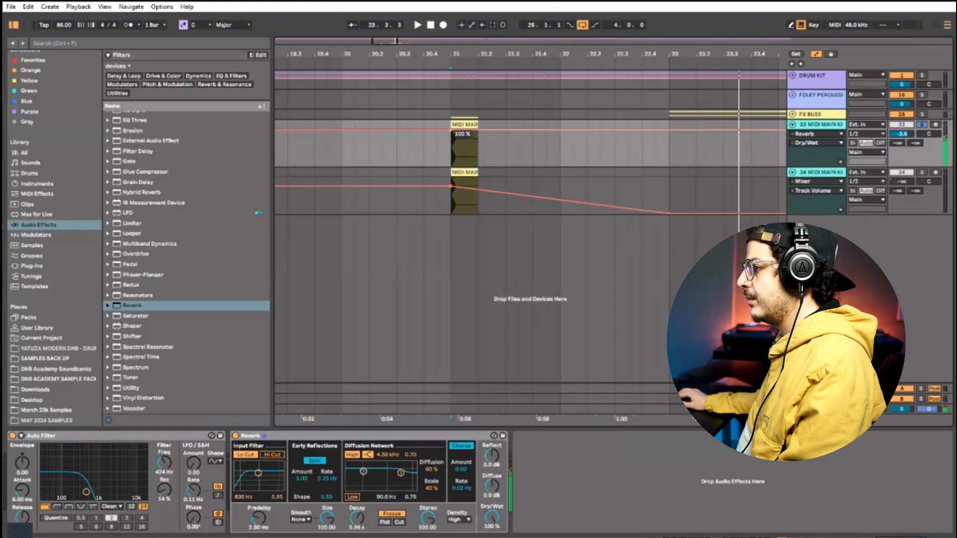
left_click_drag(480, 130, 669, 161)
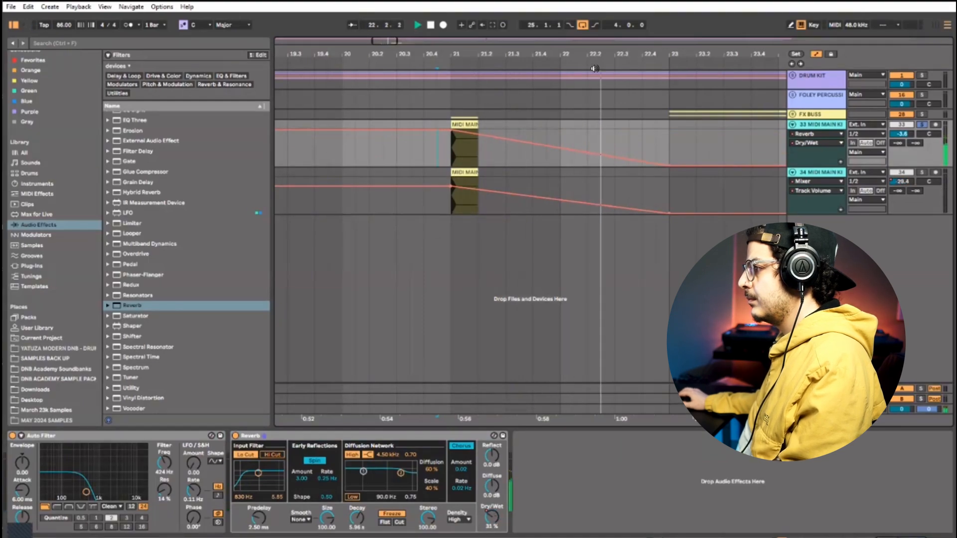
left_click_drag(595, 54, 501, 31)
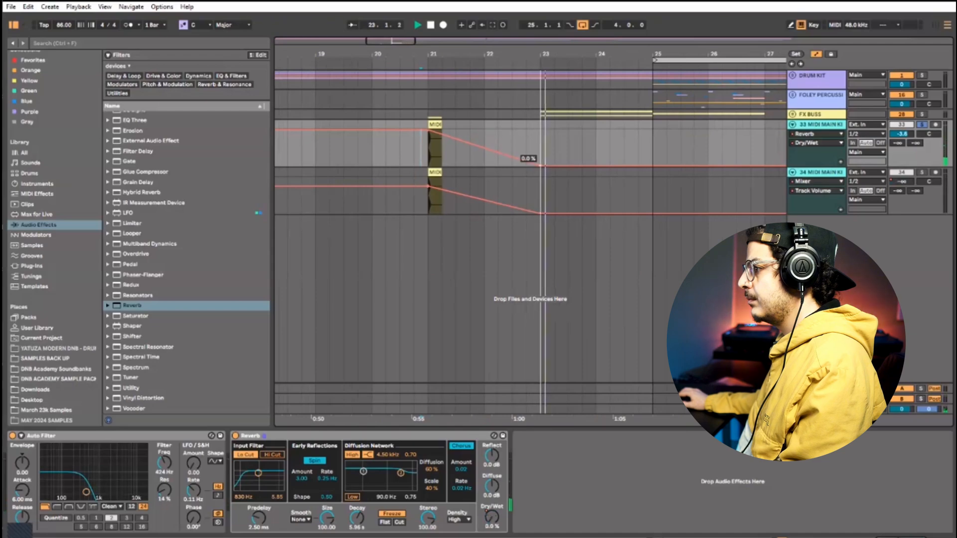
left_click_drag(542, 165, 638, 166)
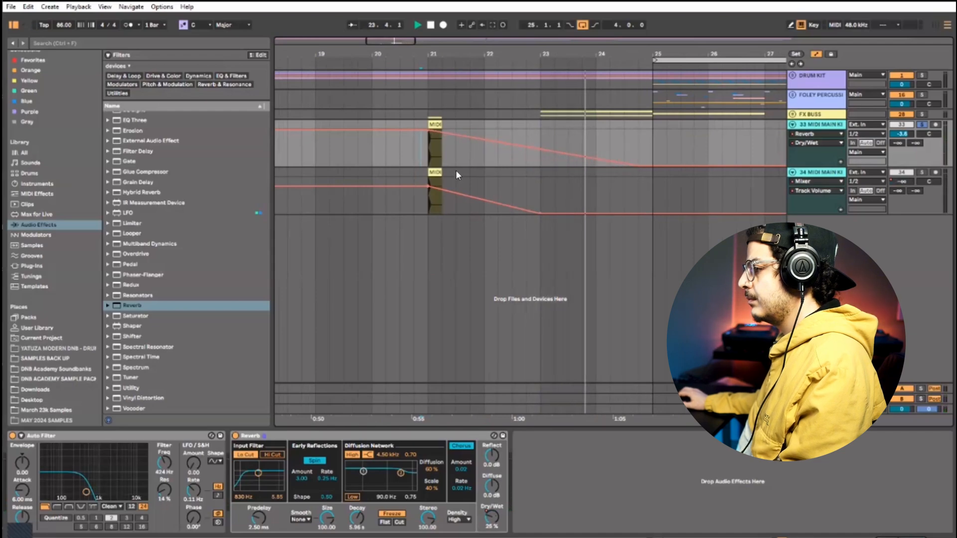
left_click(412, 154)
key("space")
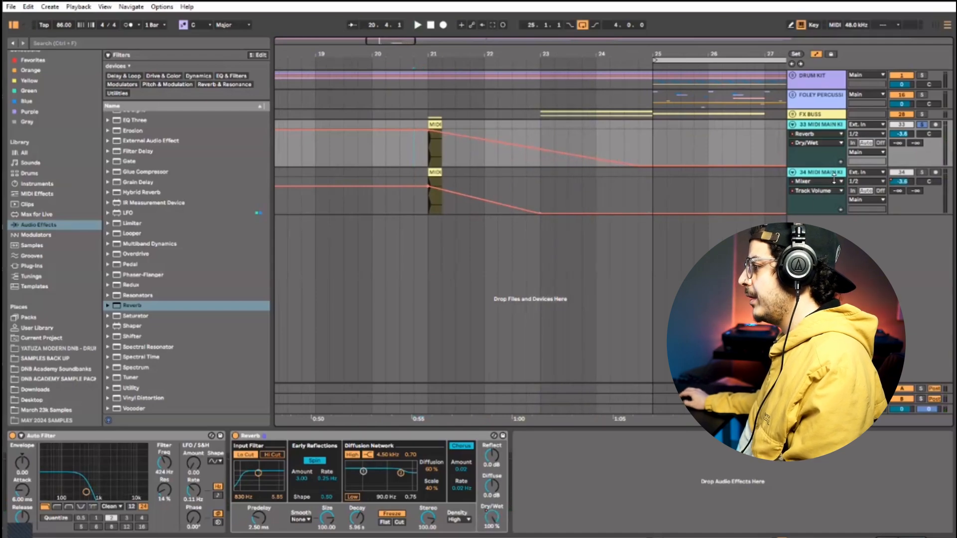
- Solo both kick tracks together and audition them from bar 21
left_click(834, 177)
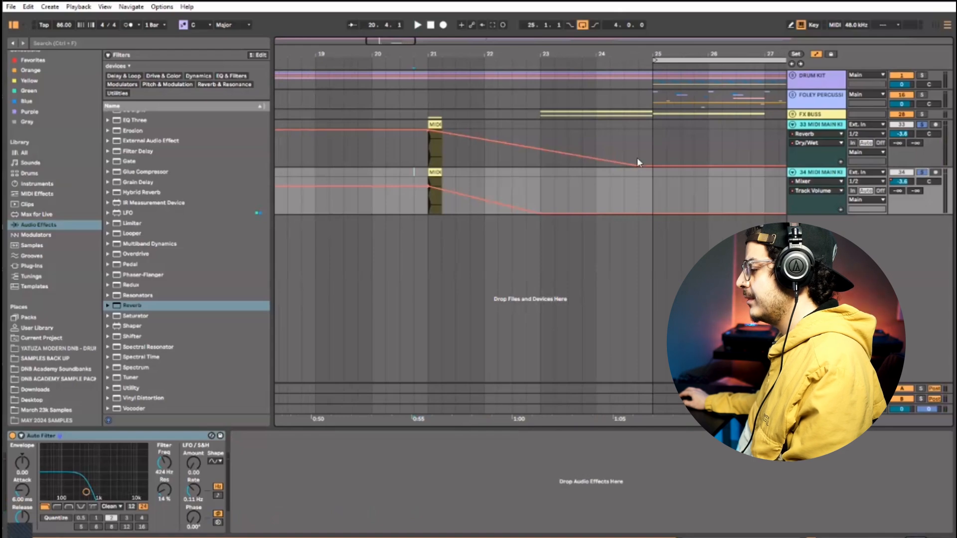
left_click(430, 154)
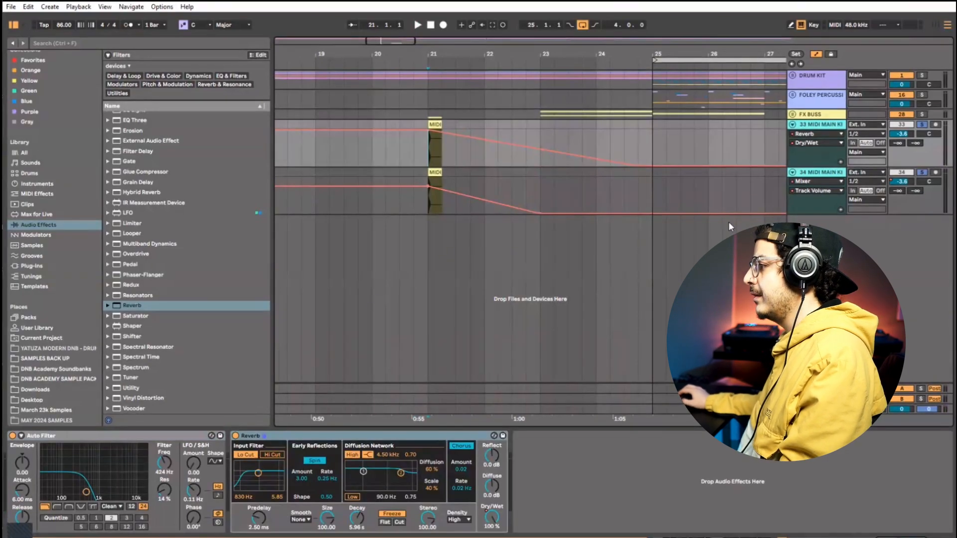
key("space")
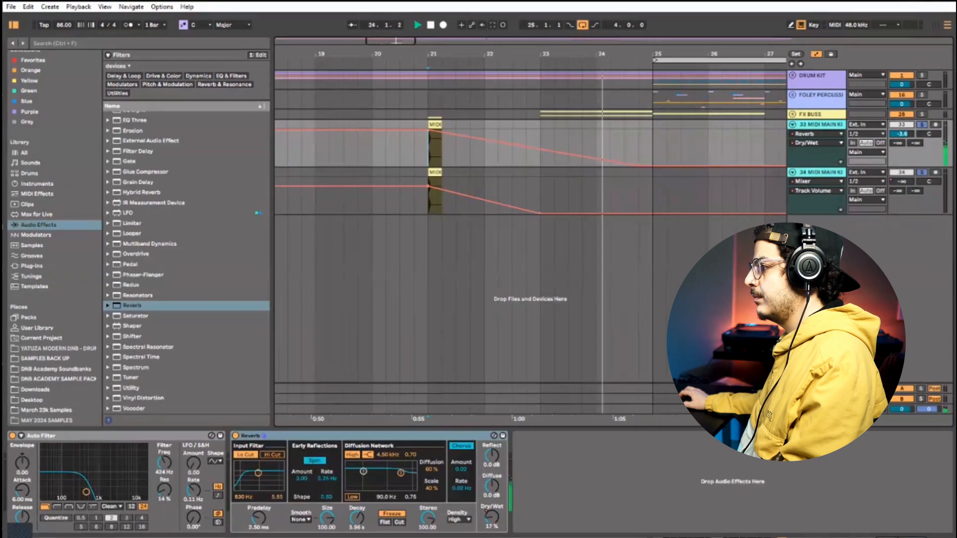
key("space")
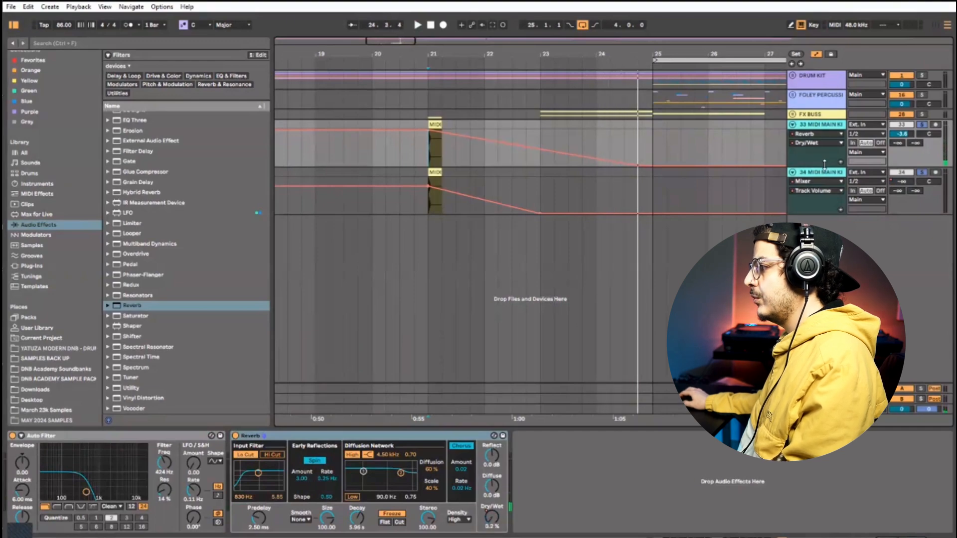
- Group the two kick tracks under the name IMPACT, fold the group, and move it inside FX BUSS
left_click(824, 171)
left_click(836, 128)
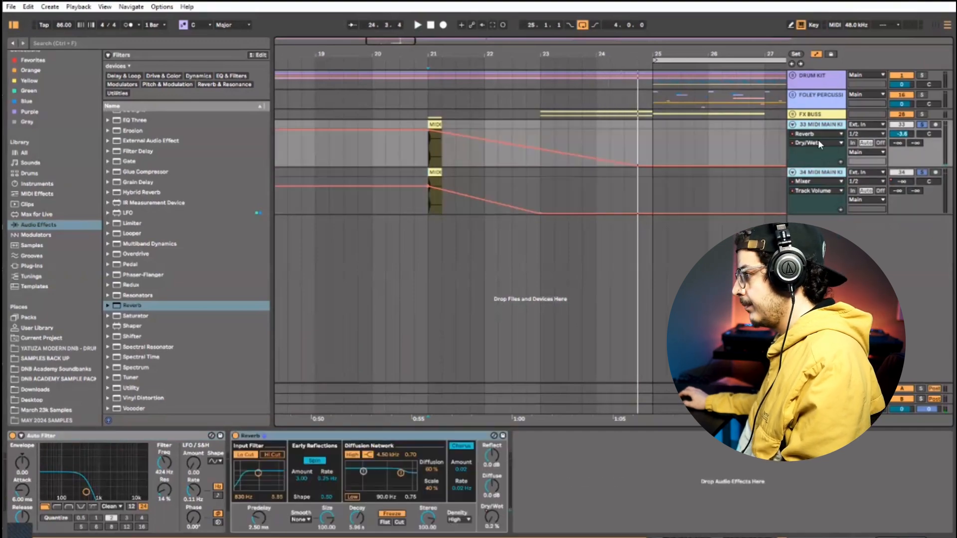
key("ctrl+g")
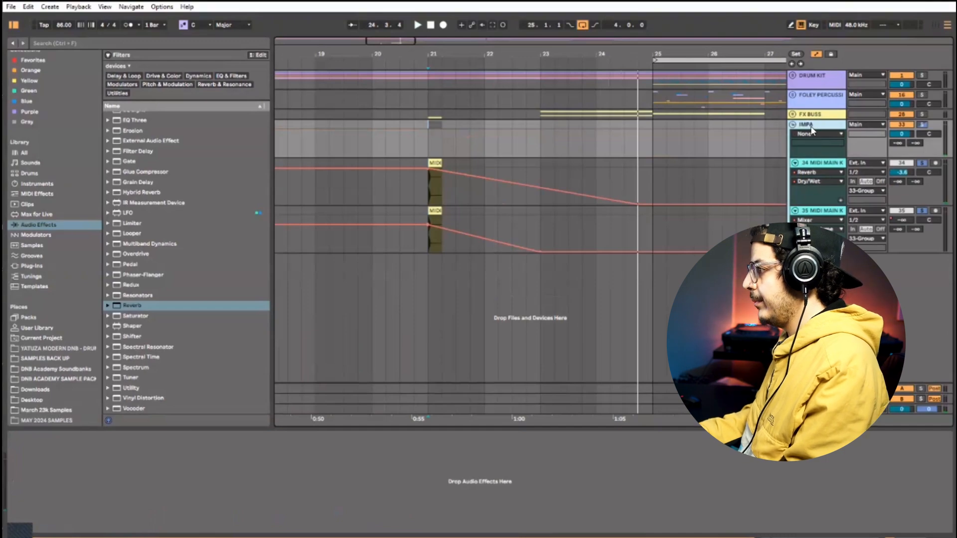
key("Return")
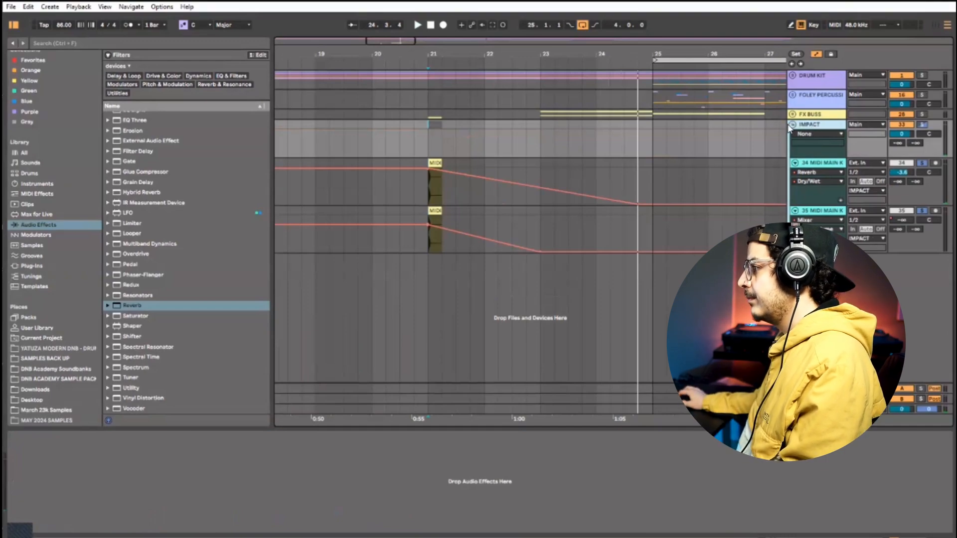
left_click(792, 125)
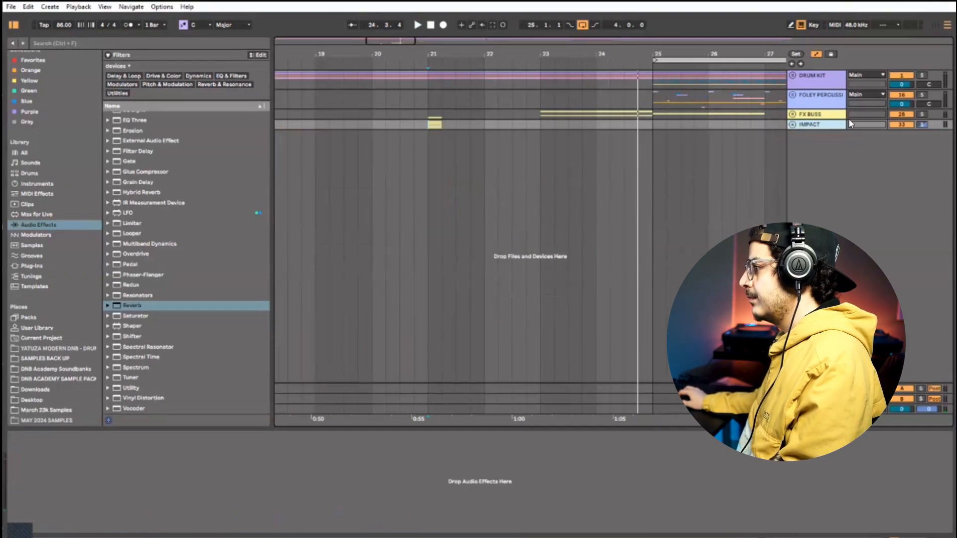
left_click(818, 125)
left_click_drag(821, 120, 821, 116)
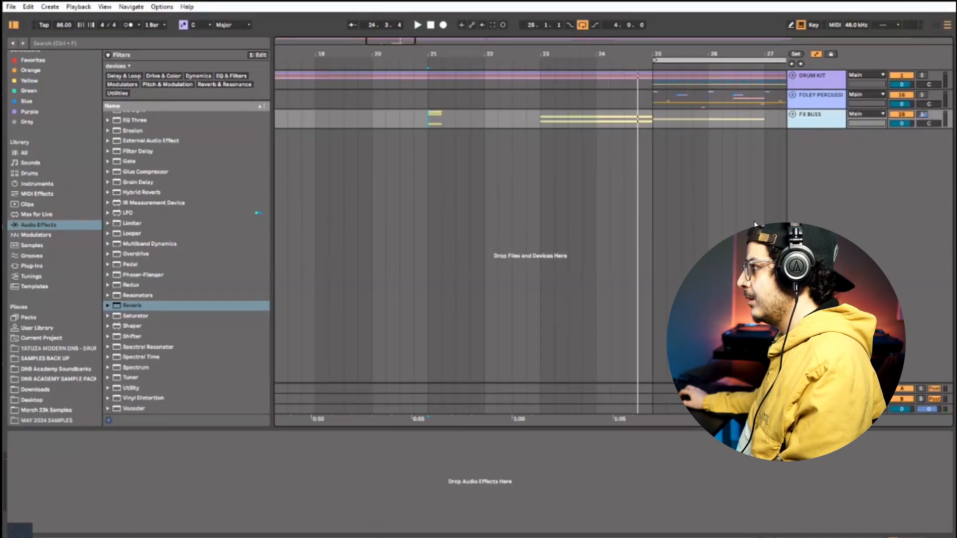
- Solo FX BUSS and audition all its effects together from bar 21, and unfold the group
left_click(922, 115)
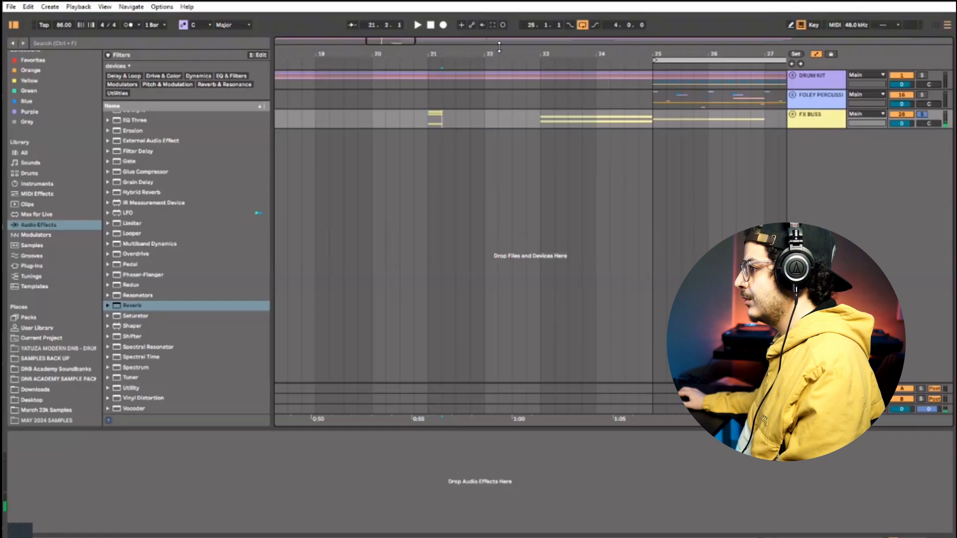
left_click_drag(500, 53, 500, 31)
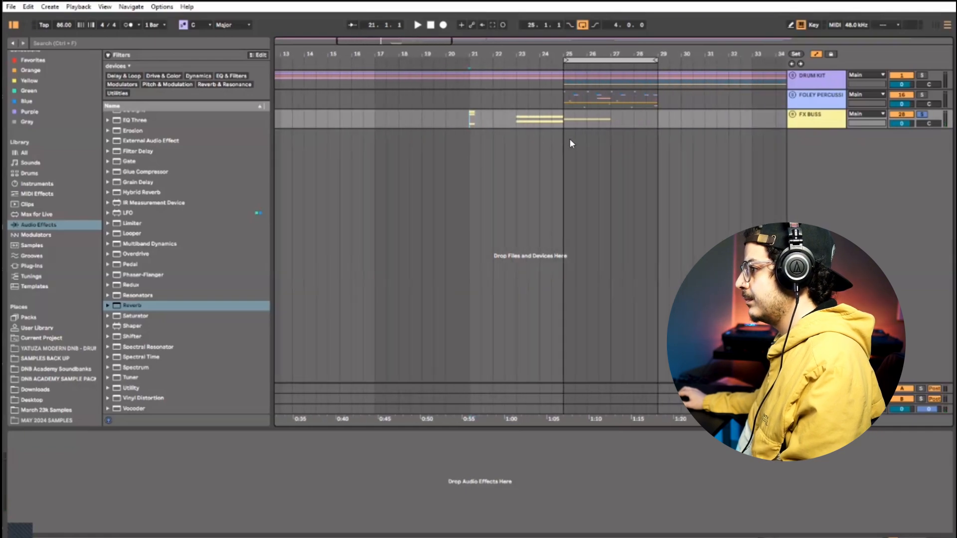
key("space")
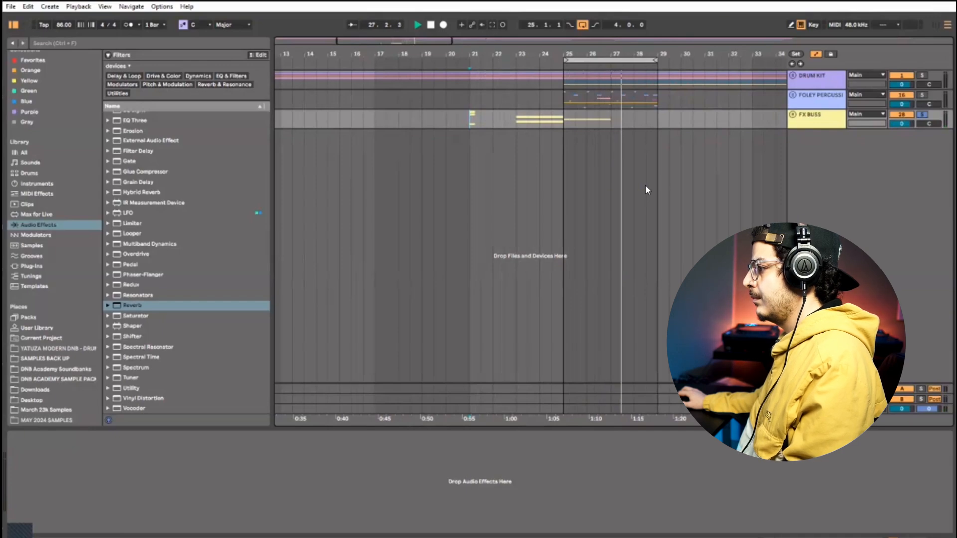
key("space")
left_click(793, 115)
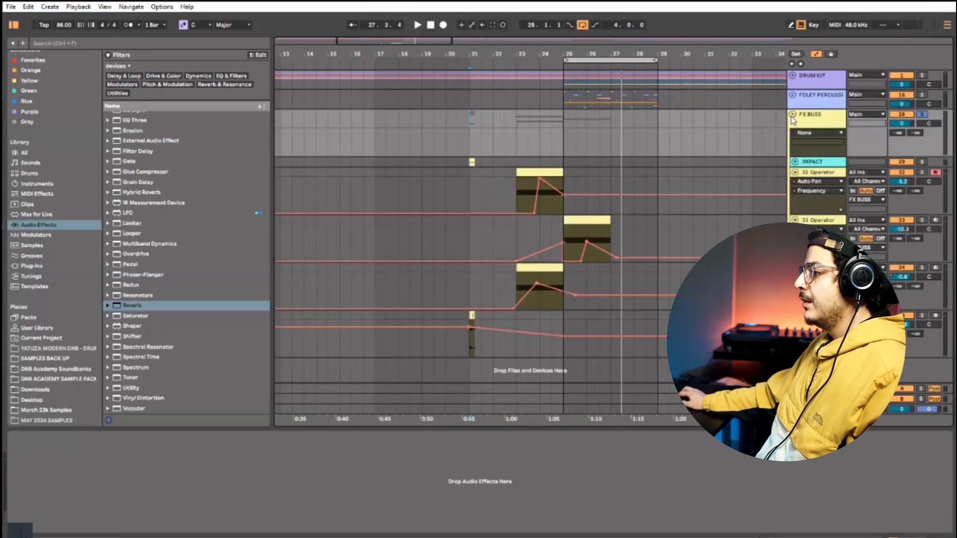